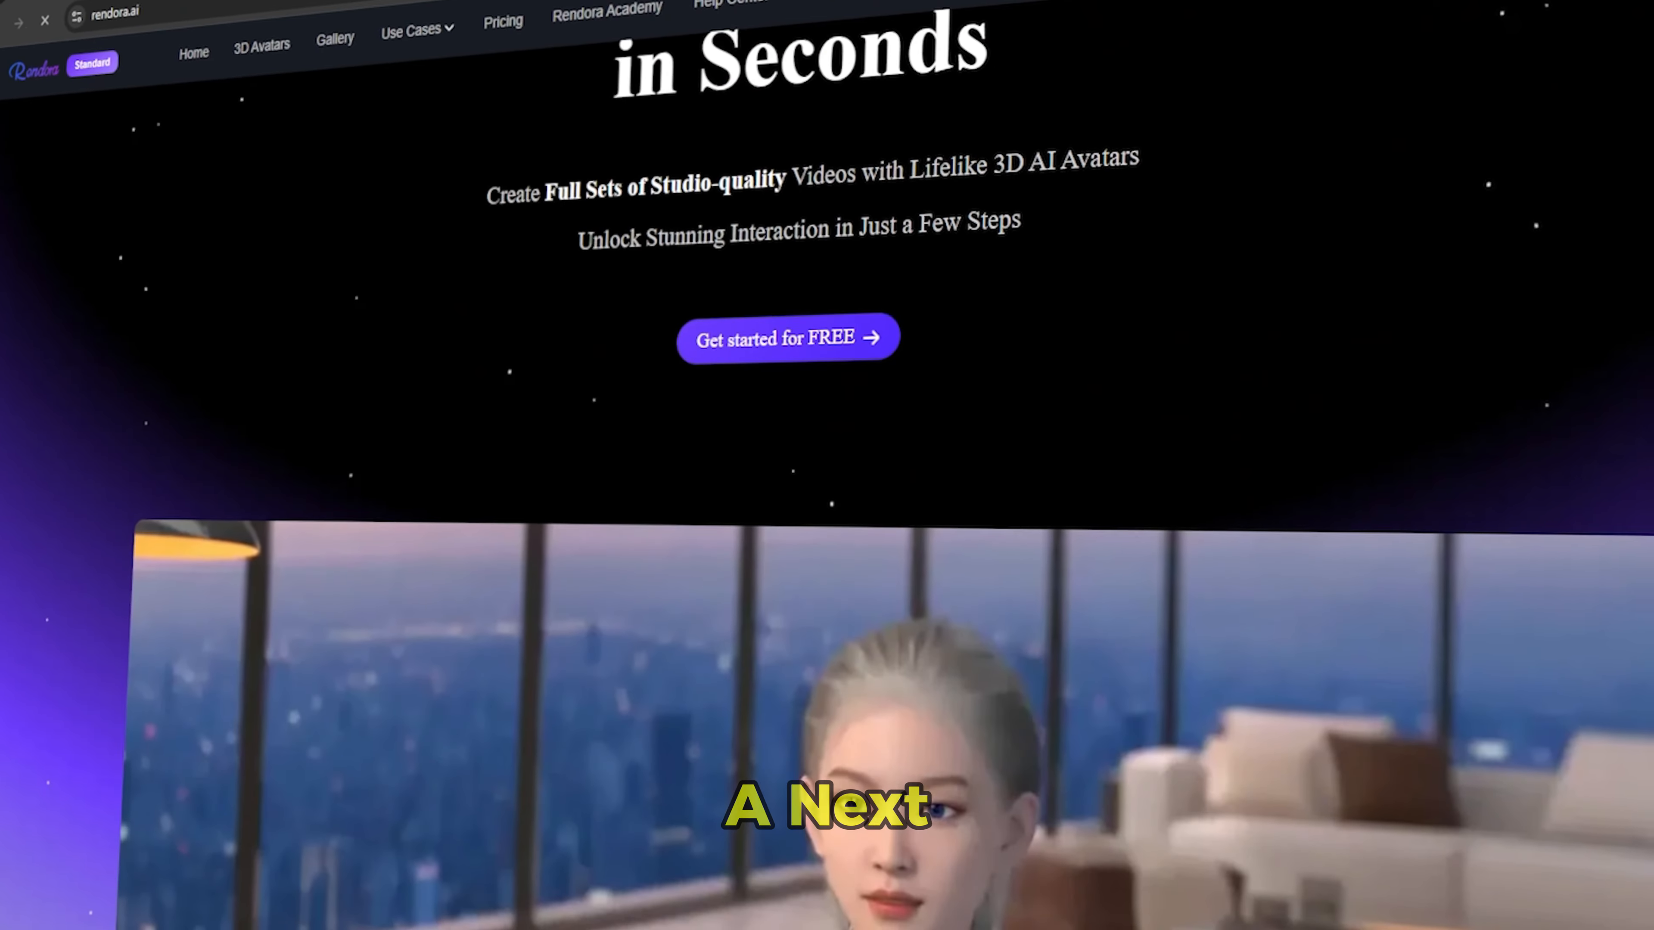
{"action": "scroll", "coordinate": [827, 465], "scroll_direction": "down", "scroll_amount": 4}
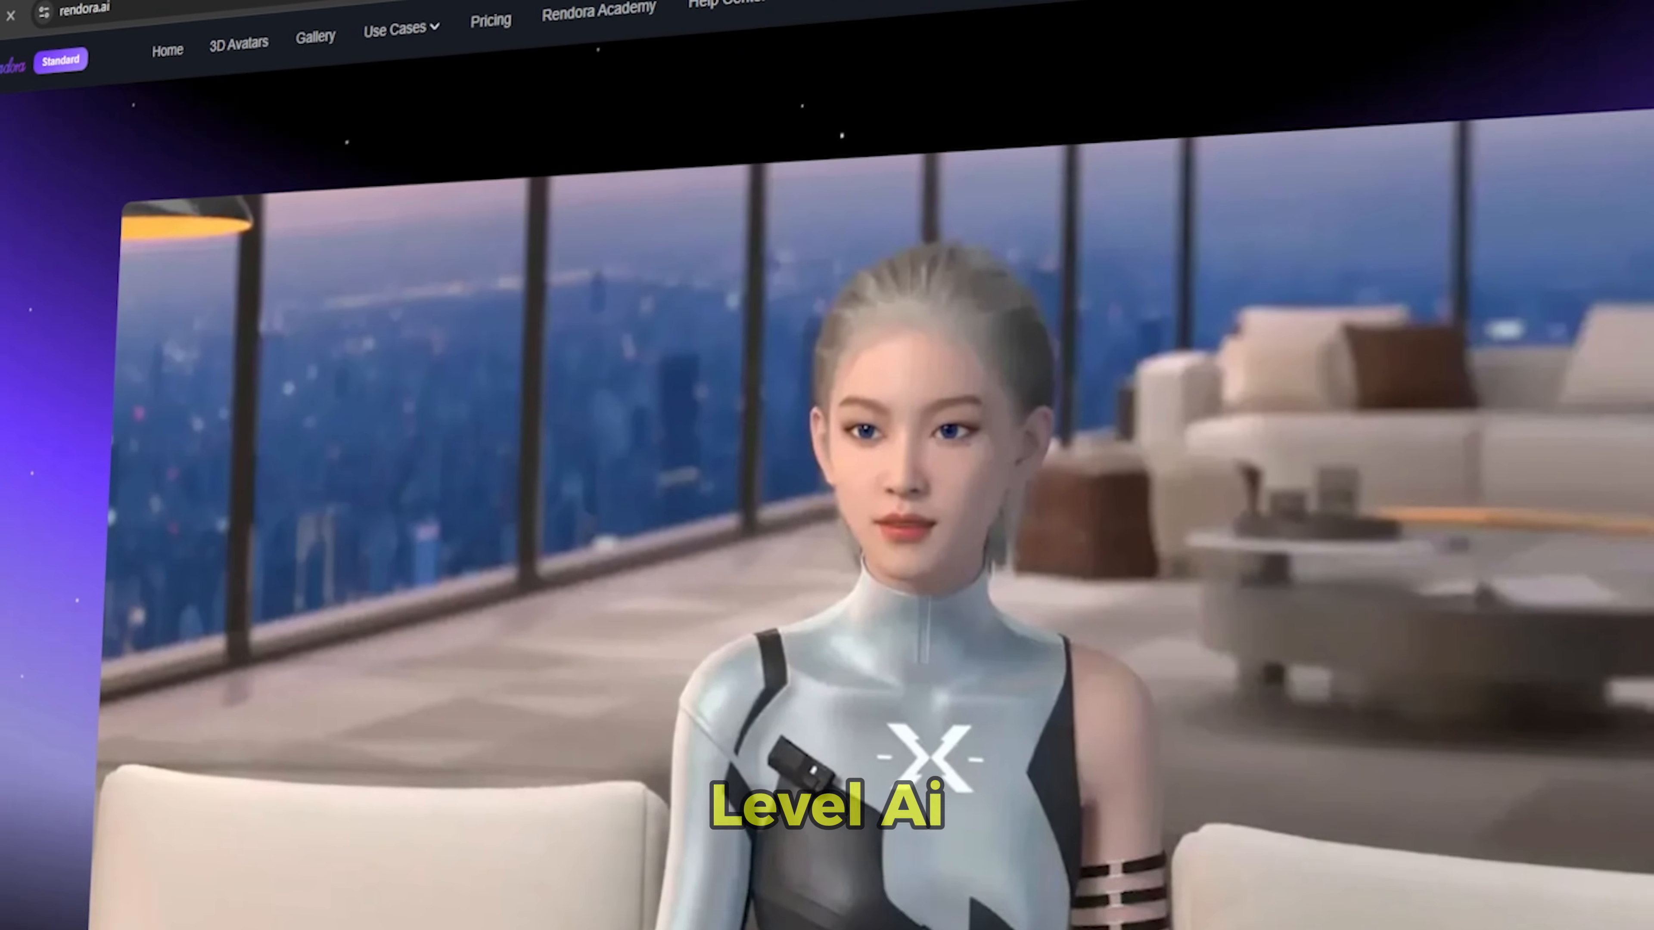
{"action": "scroll", "coordinate": [826, 466], "scroll_direction": "down", "scroll_amount": 6}
{"action": "scroll", "coordinate": [826, 465], "scroll_direction": "down", "scroll_amount": 10}
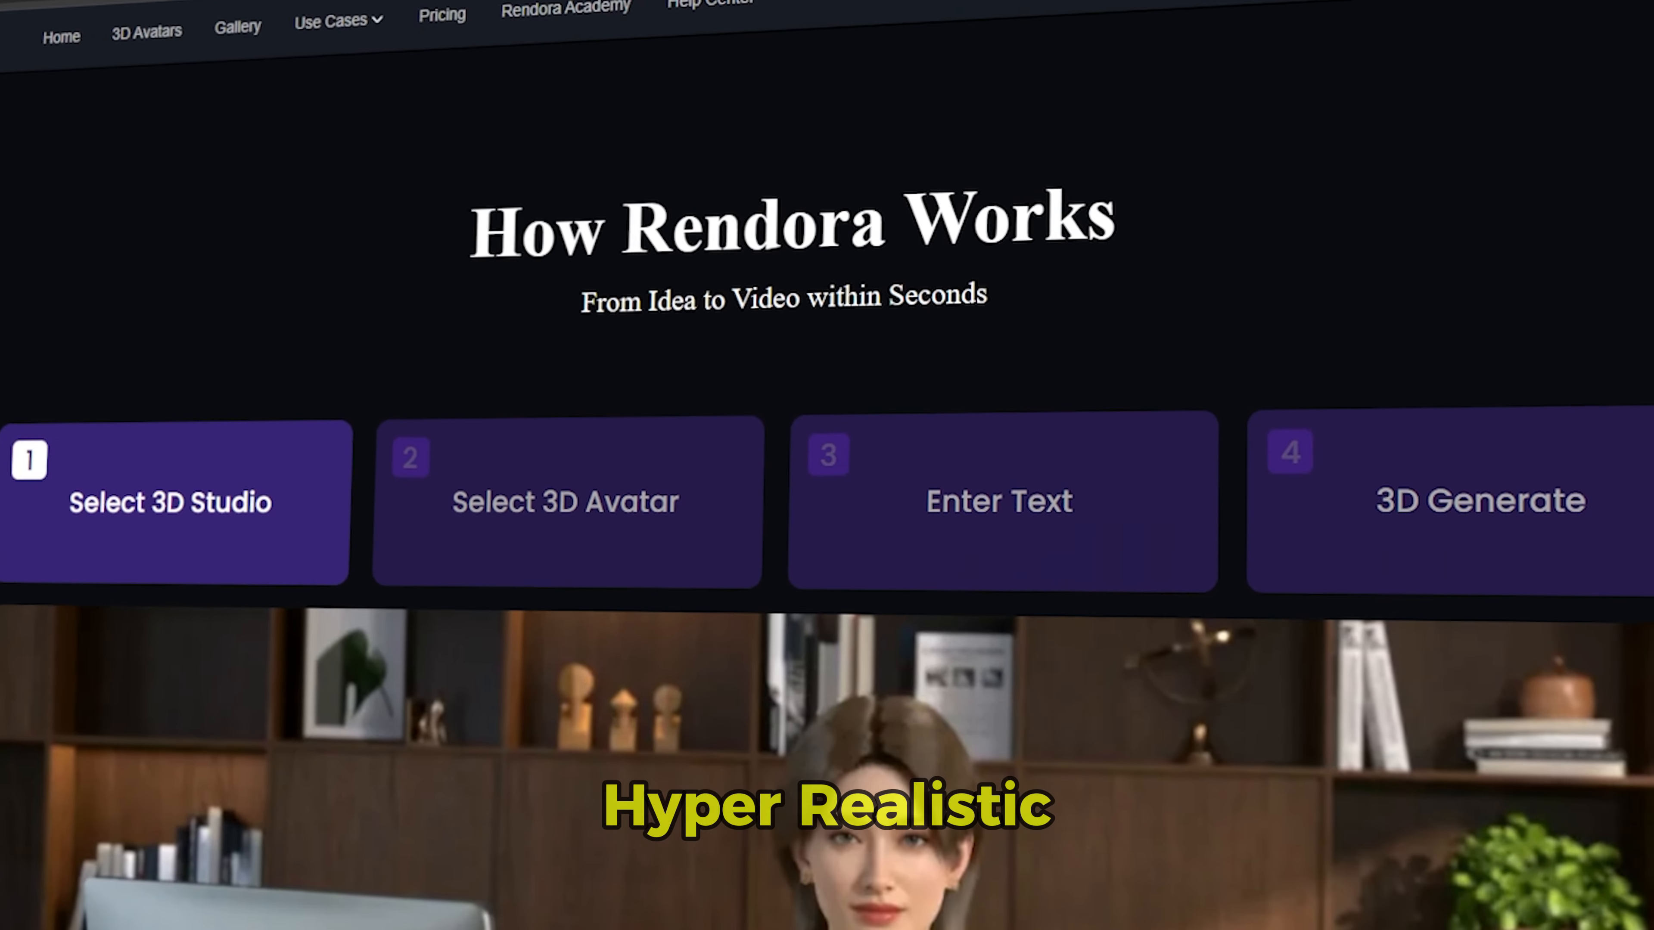
{"action": "scroll", "coordinate": [827, 465], "scroll_direction": "down", "scroll_amount": 10}
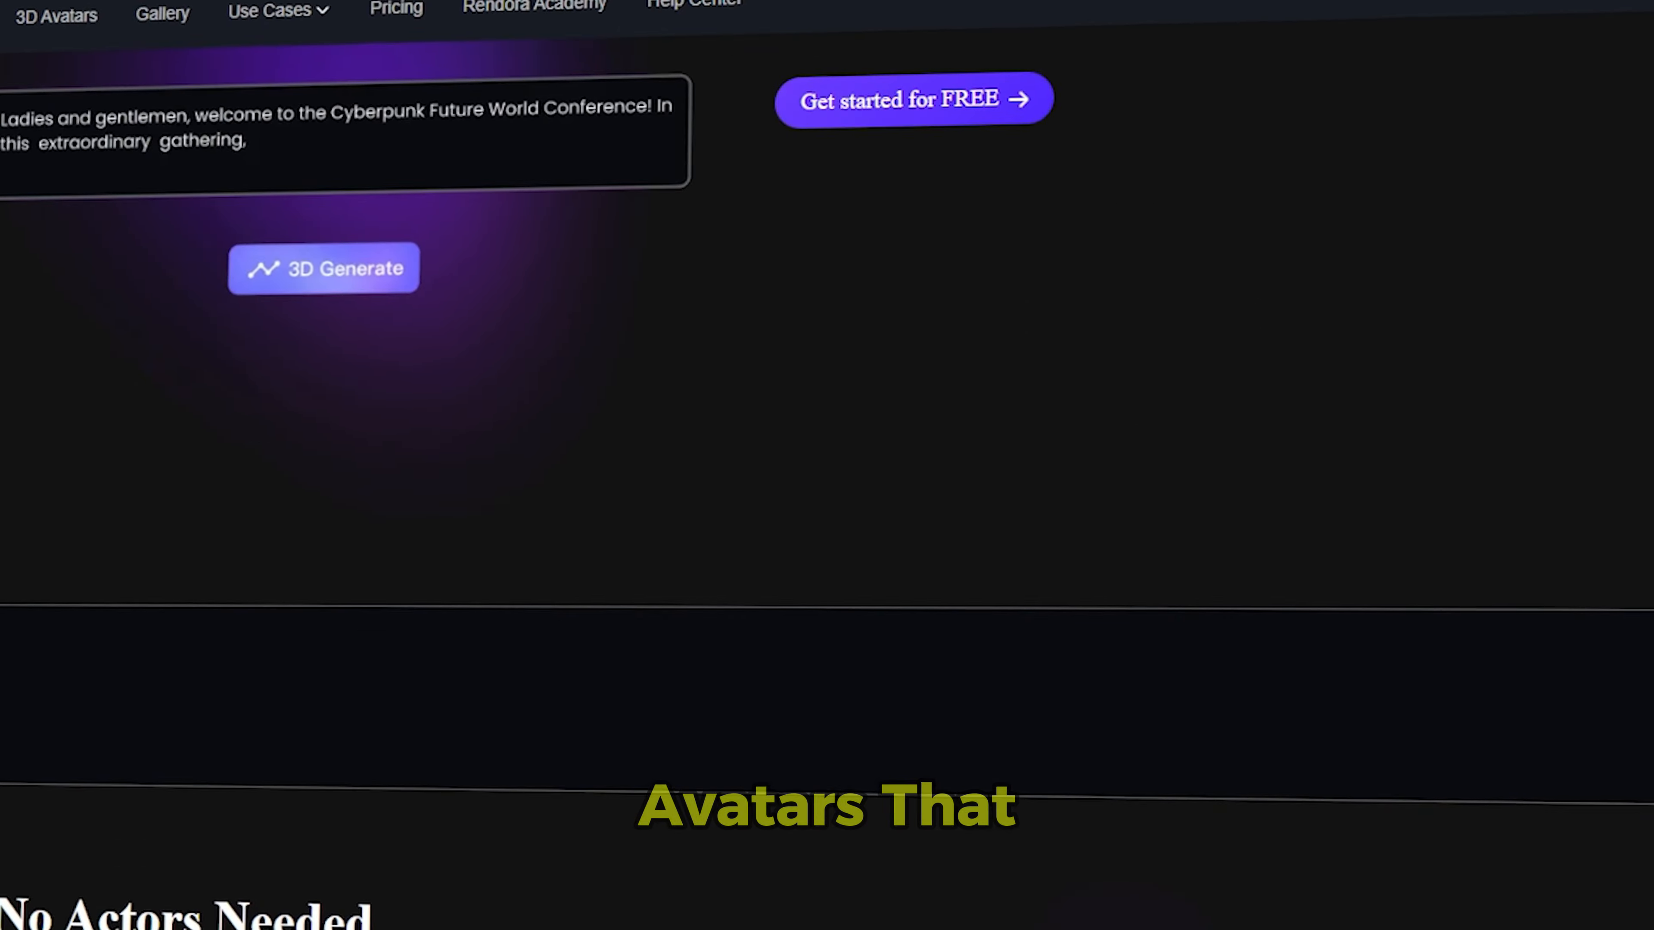
{"action": "scroll", "coordinate": [827, 465], "scroll_direction": "down", "scroll_amount": 10}
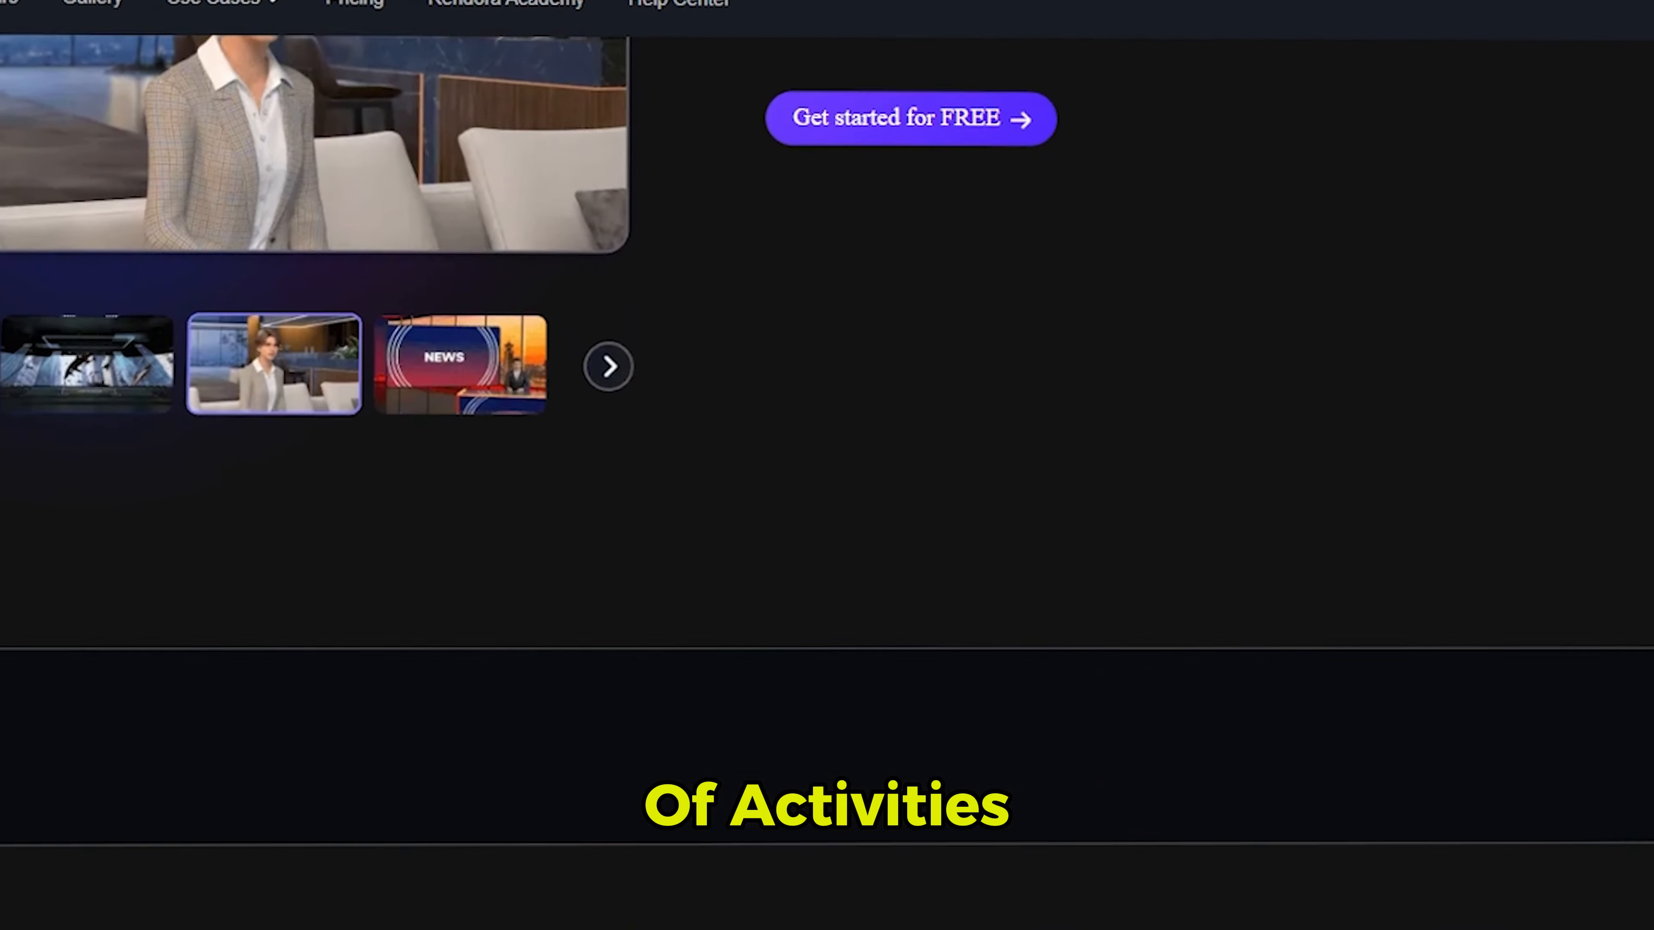
{"action": "scroll", "coordinate": [826, 466], "scroll_direction": "down", "scroll_amount": 5}
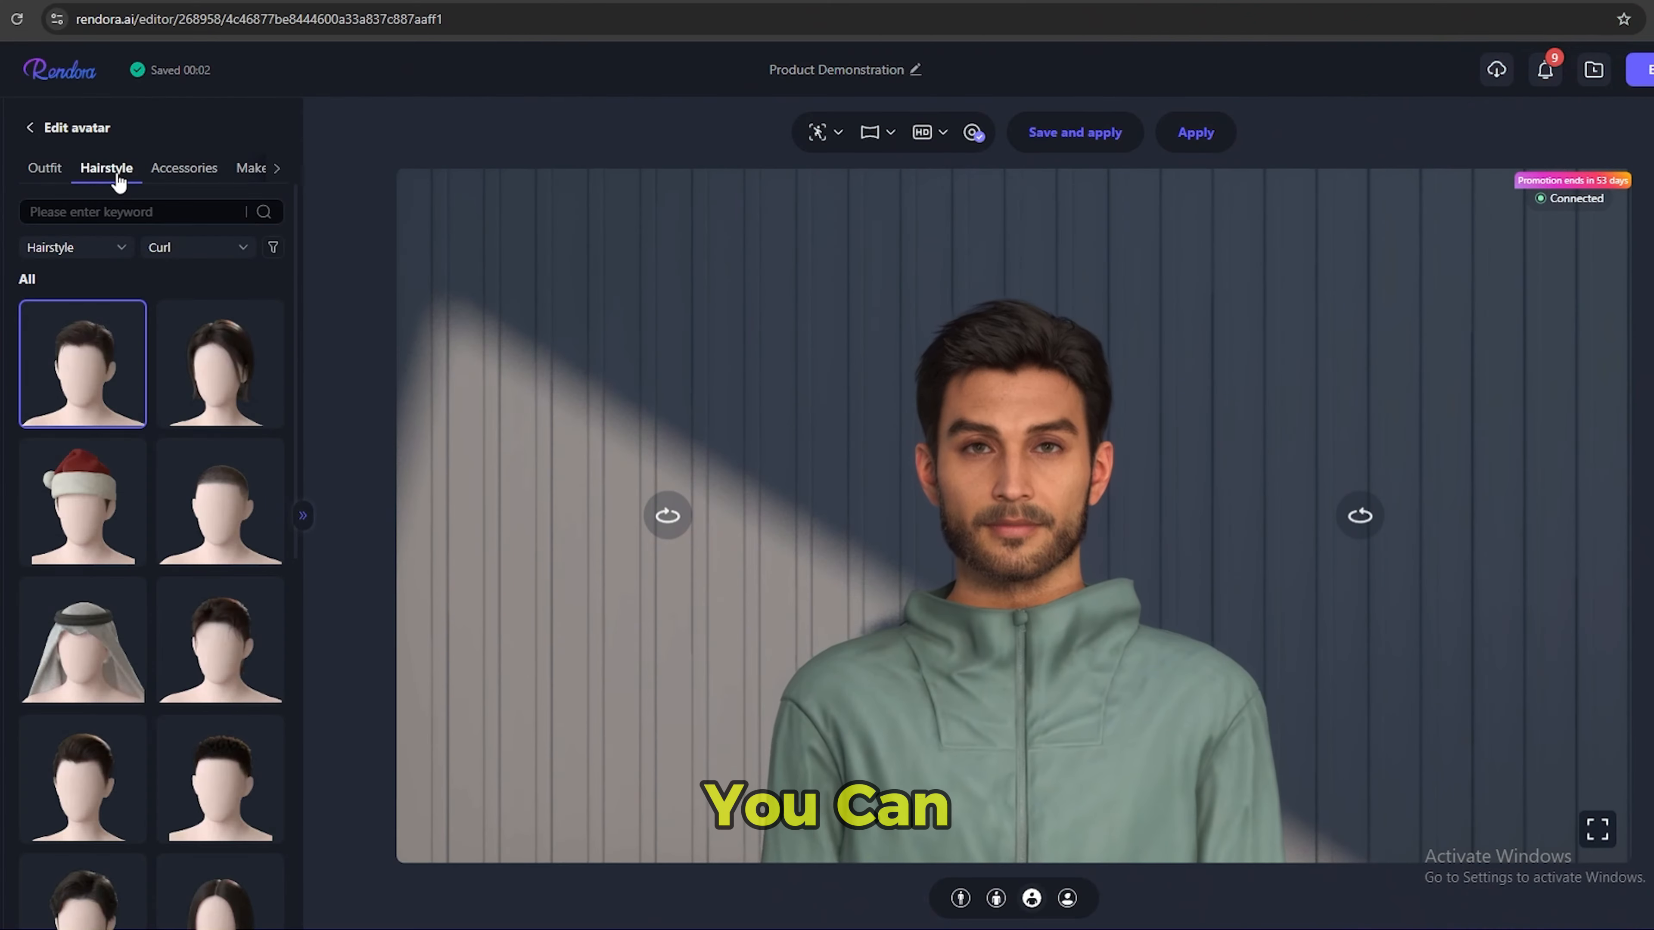
Try a pair of dangling earrings on the male avatar and open its makeup options.
{"action": "left_click", "coordinate": [184, 168]}
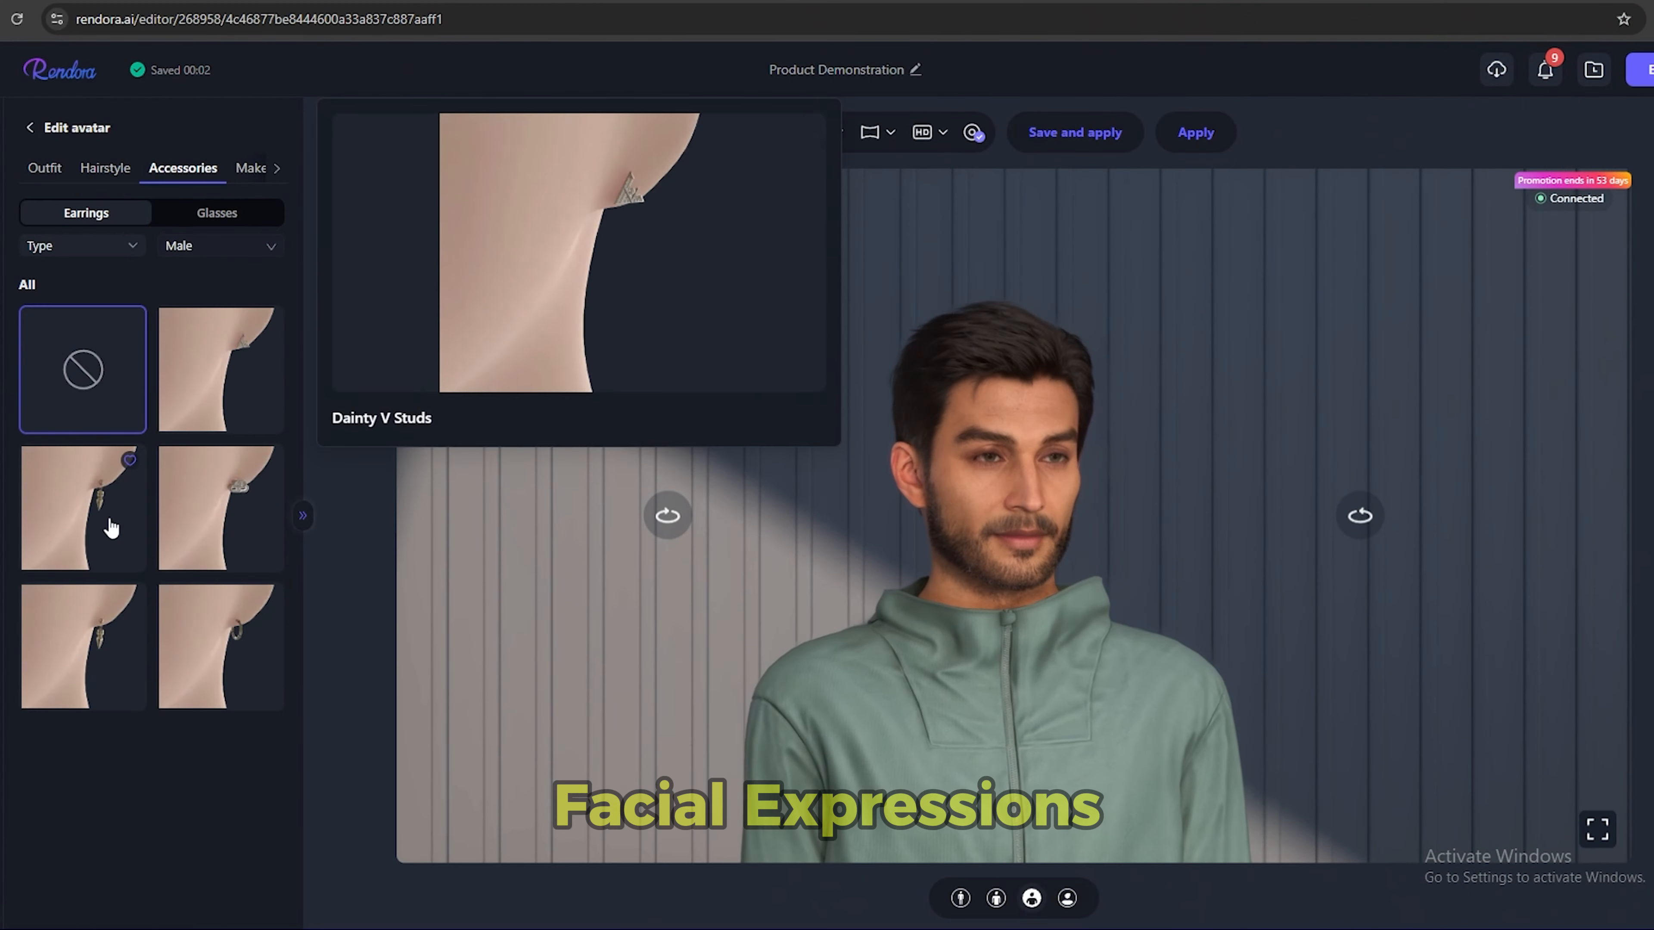
{"action": "left_click", "coordinate": [111, 527]}
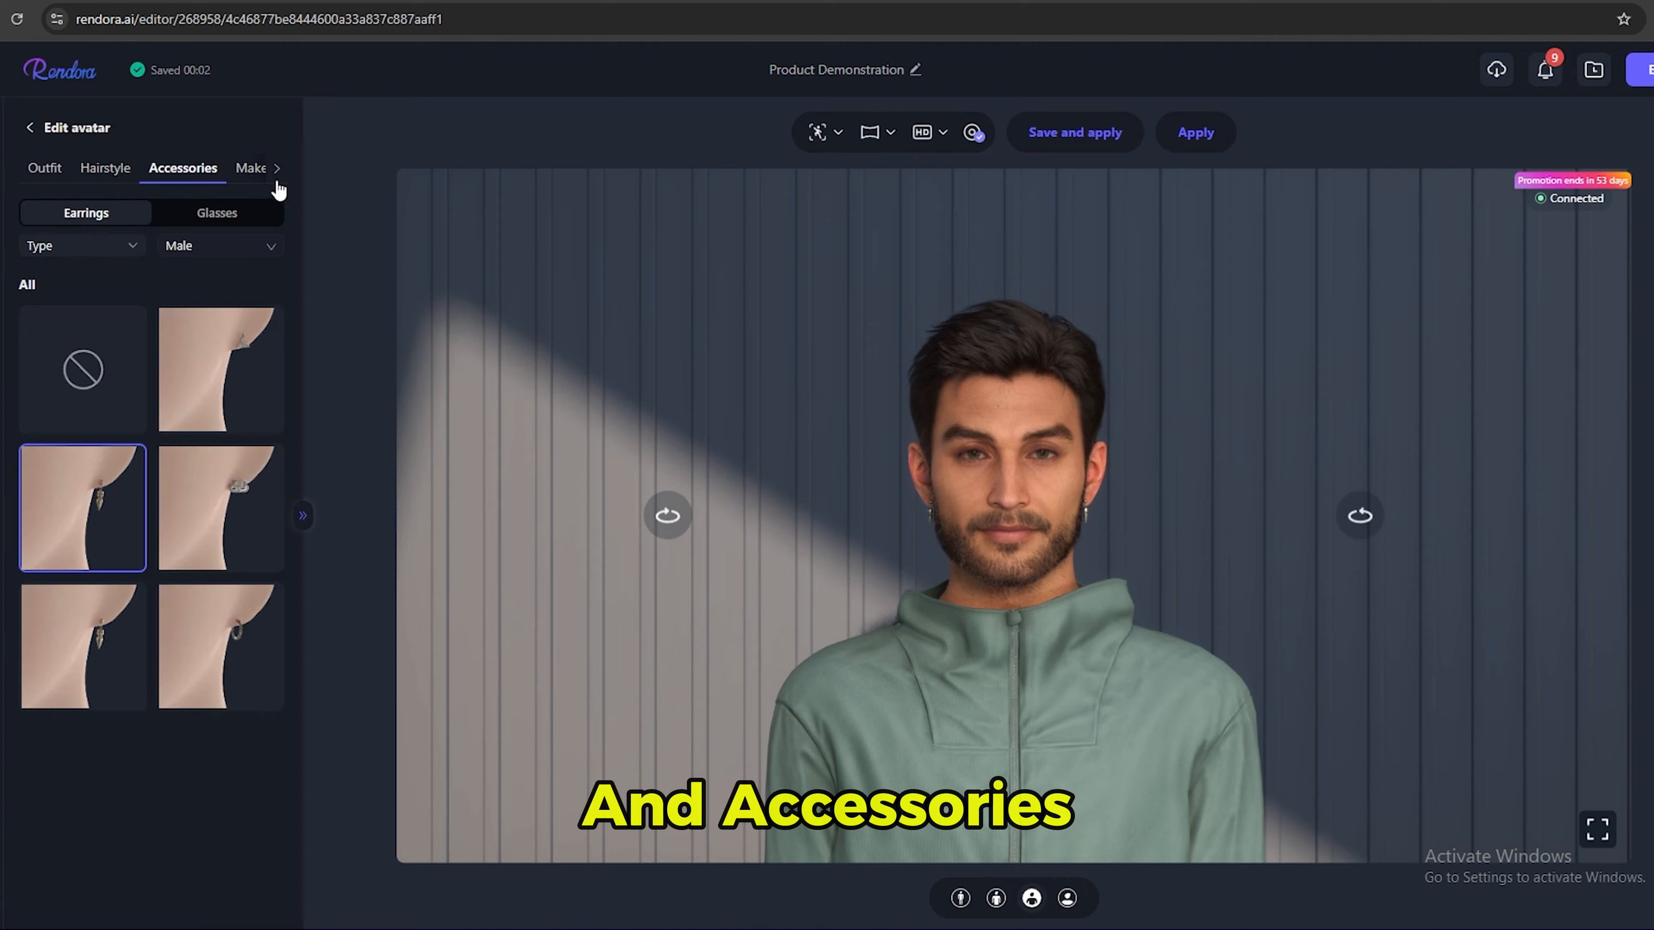
{"action": "left_click", "coordinate": [259, 176]}
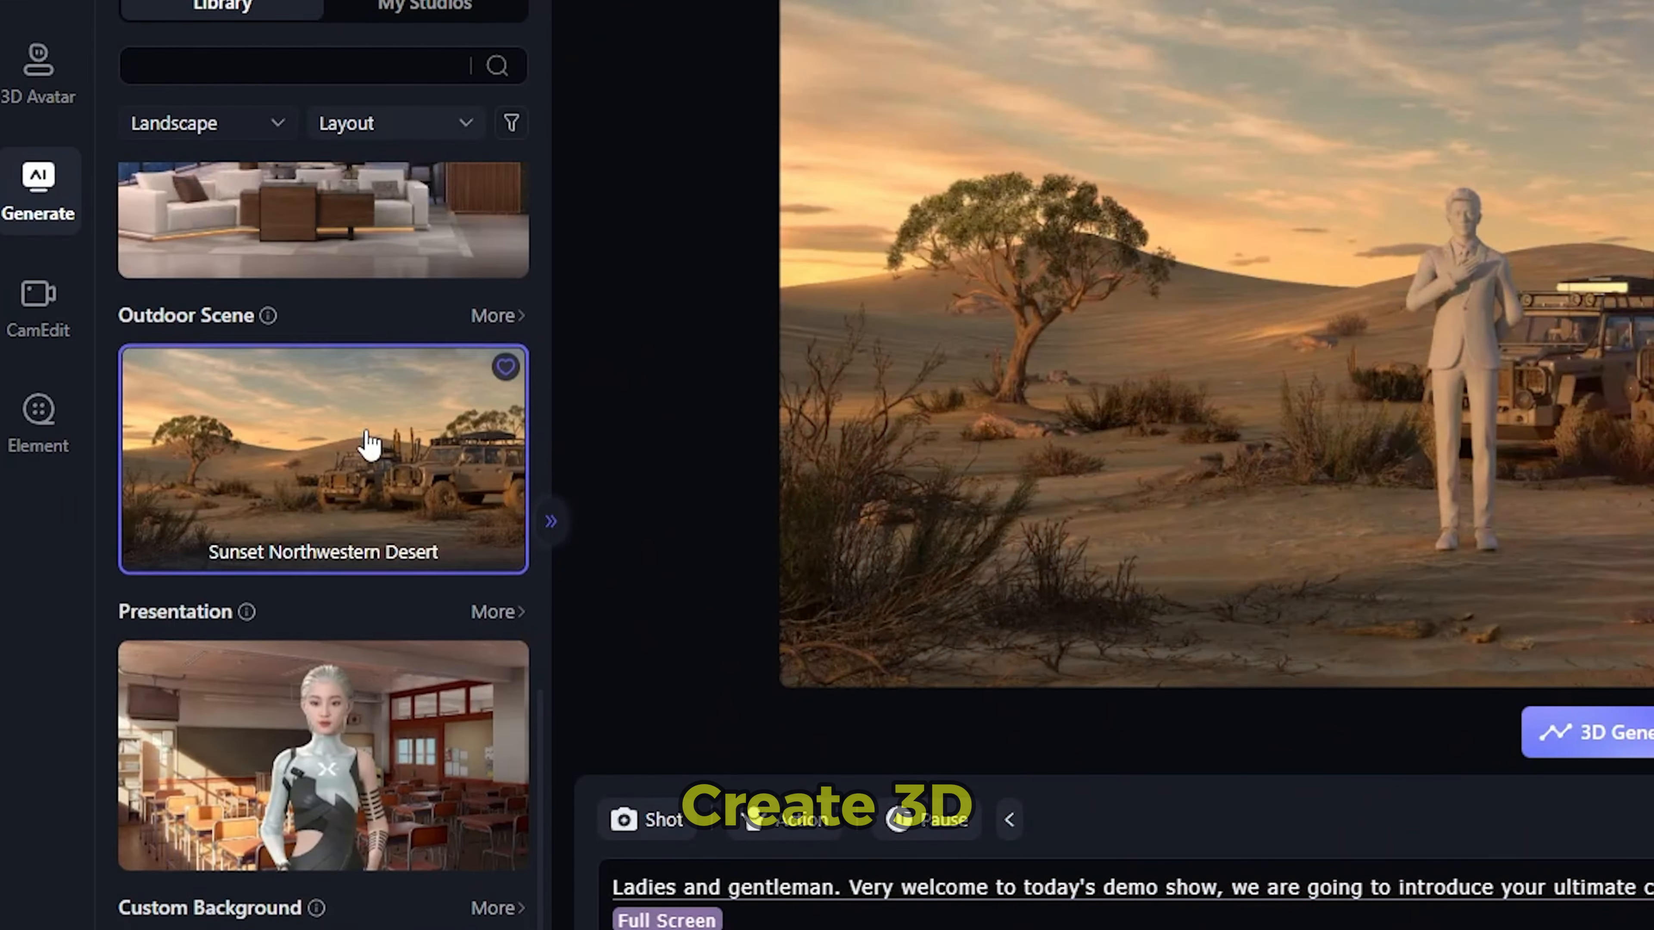
{"action": "scroll", "coordinate": [370, 444], "scroll_direction": "up", "scroll_amount": 10}
{"action": "scroll", "coordinate": [370, 445], "scroll_direction": "up", "scroll_amount": 12}
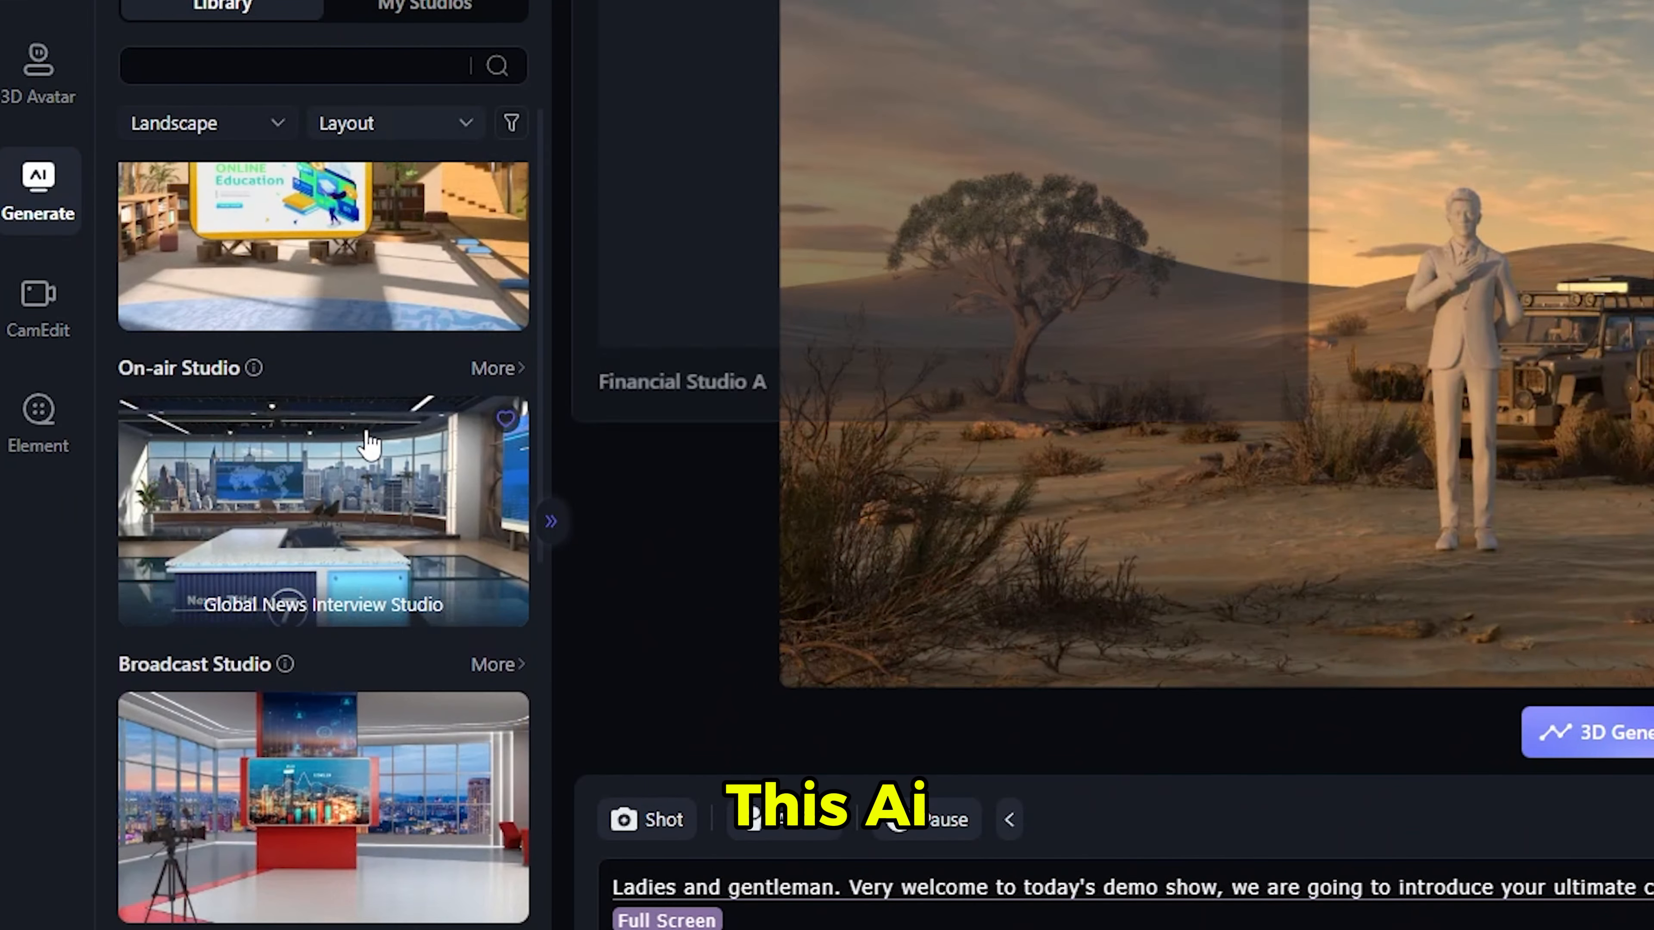
{"action": "scroll", "coordinate": [370, 444], "scroll_direction": "down", "scroll_amount": 20}
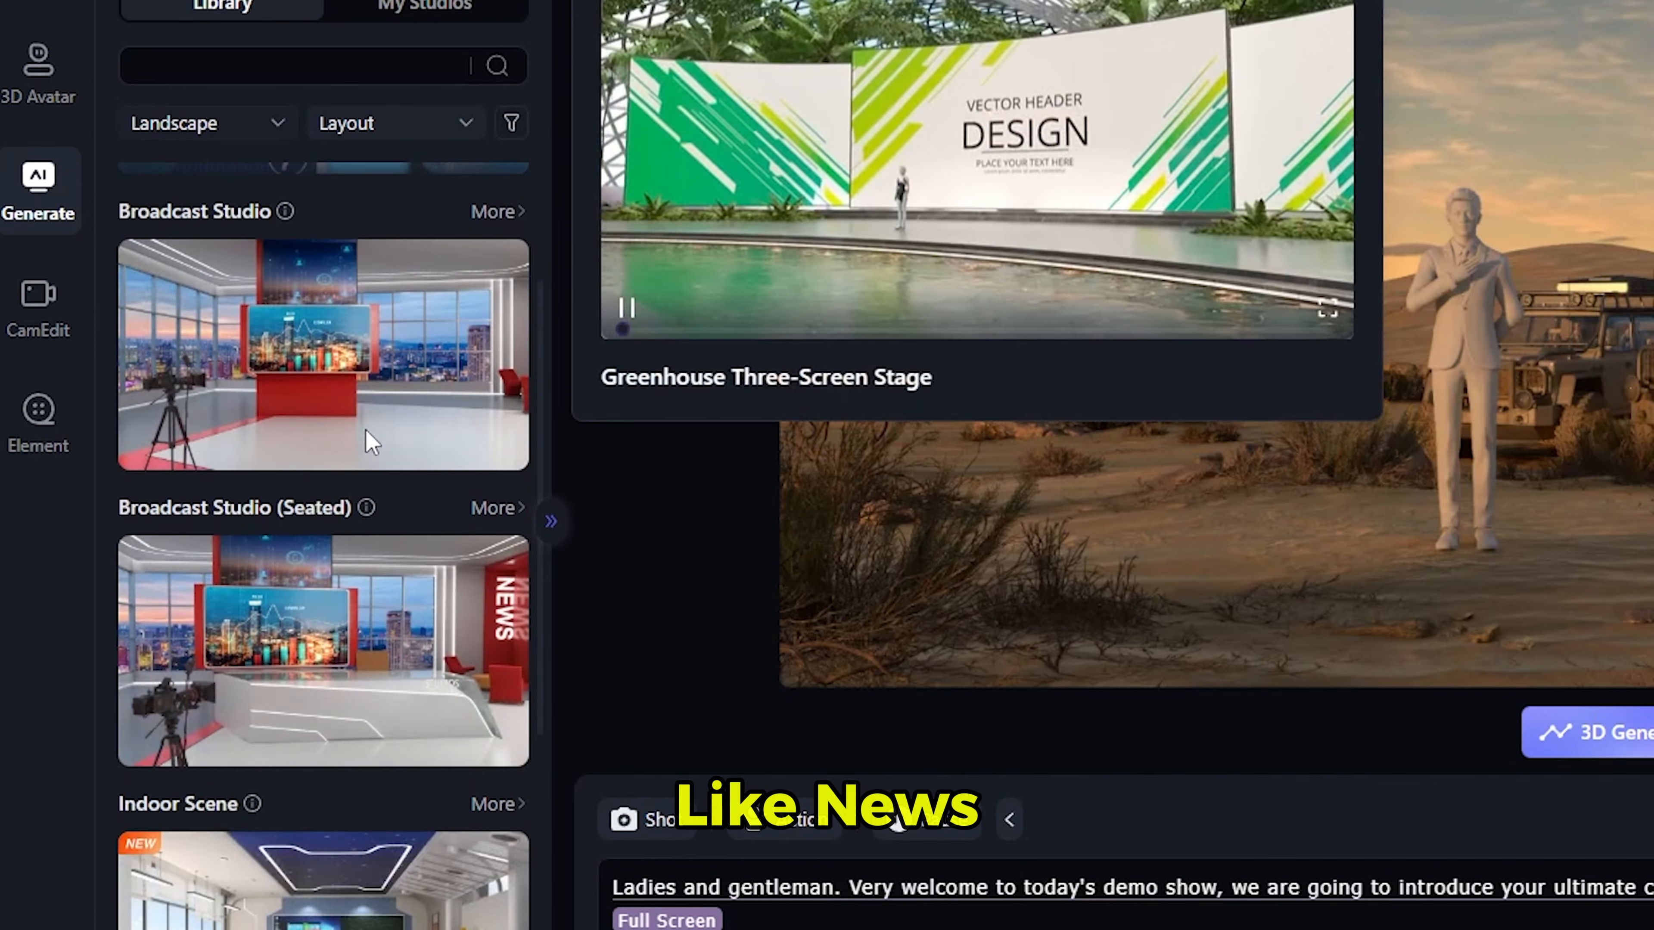
{"action": "scroll", "coordinate": [371, 445], "scroll_direction": "up", "scroll_amount": 10}
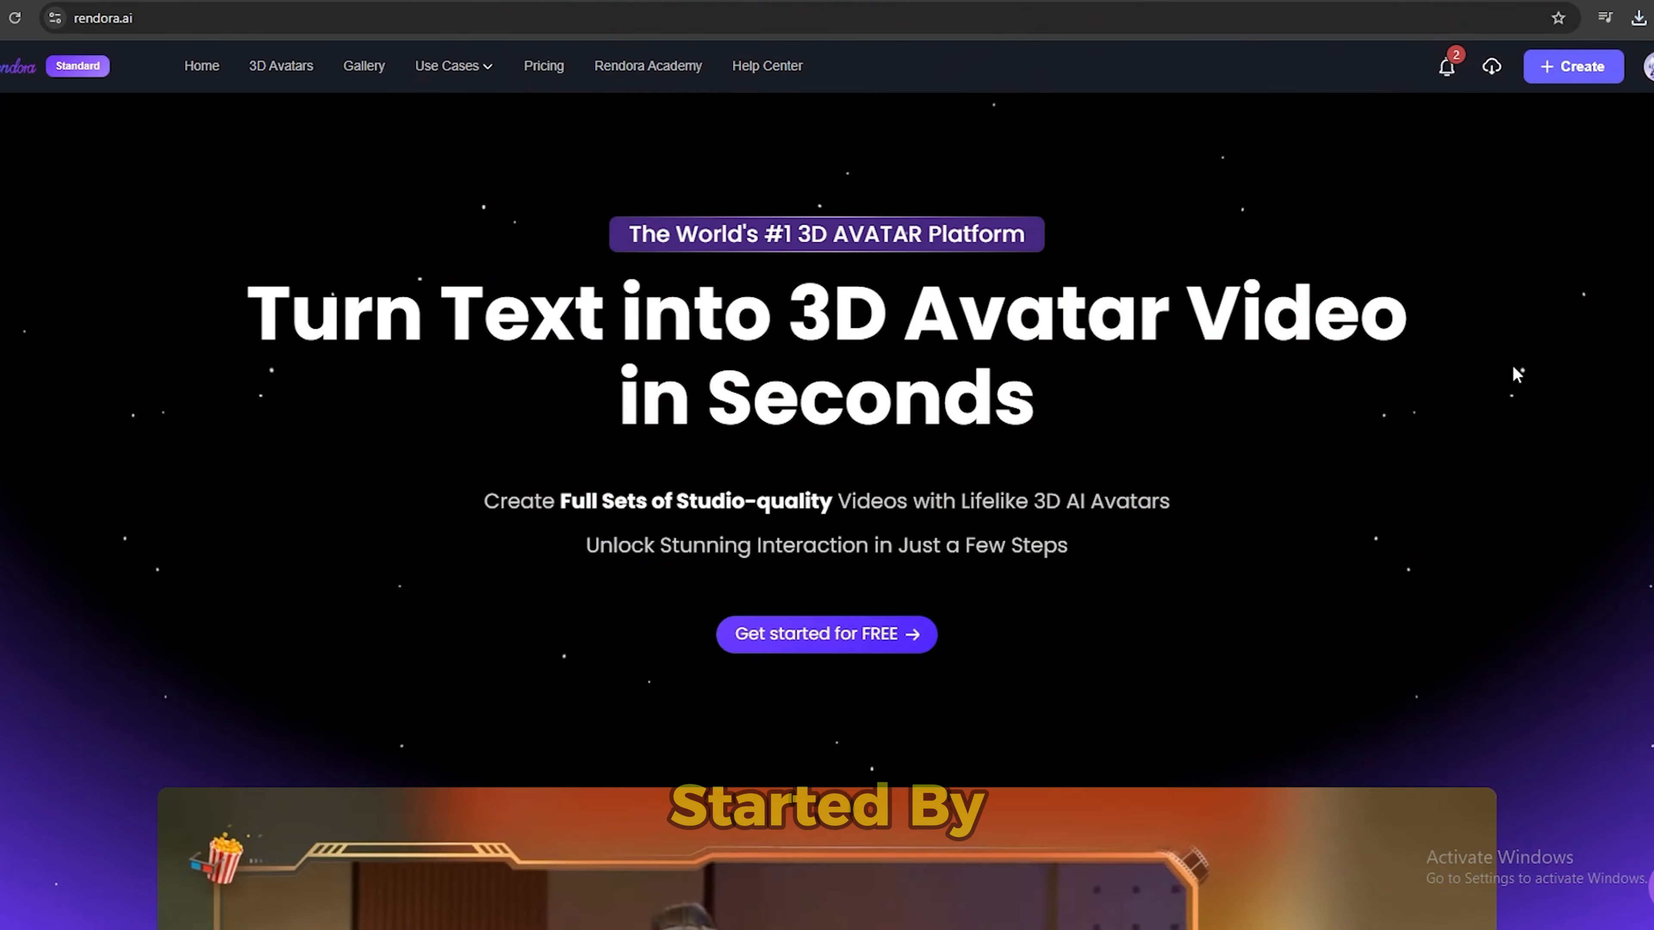
Start a new avatar video project in Landscape format.
{"action": "scroll", "coordinate": [1494, 512], "scroll_direction": "down", "scroll_amount": 5}
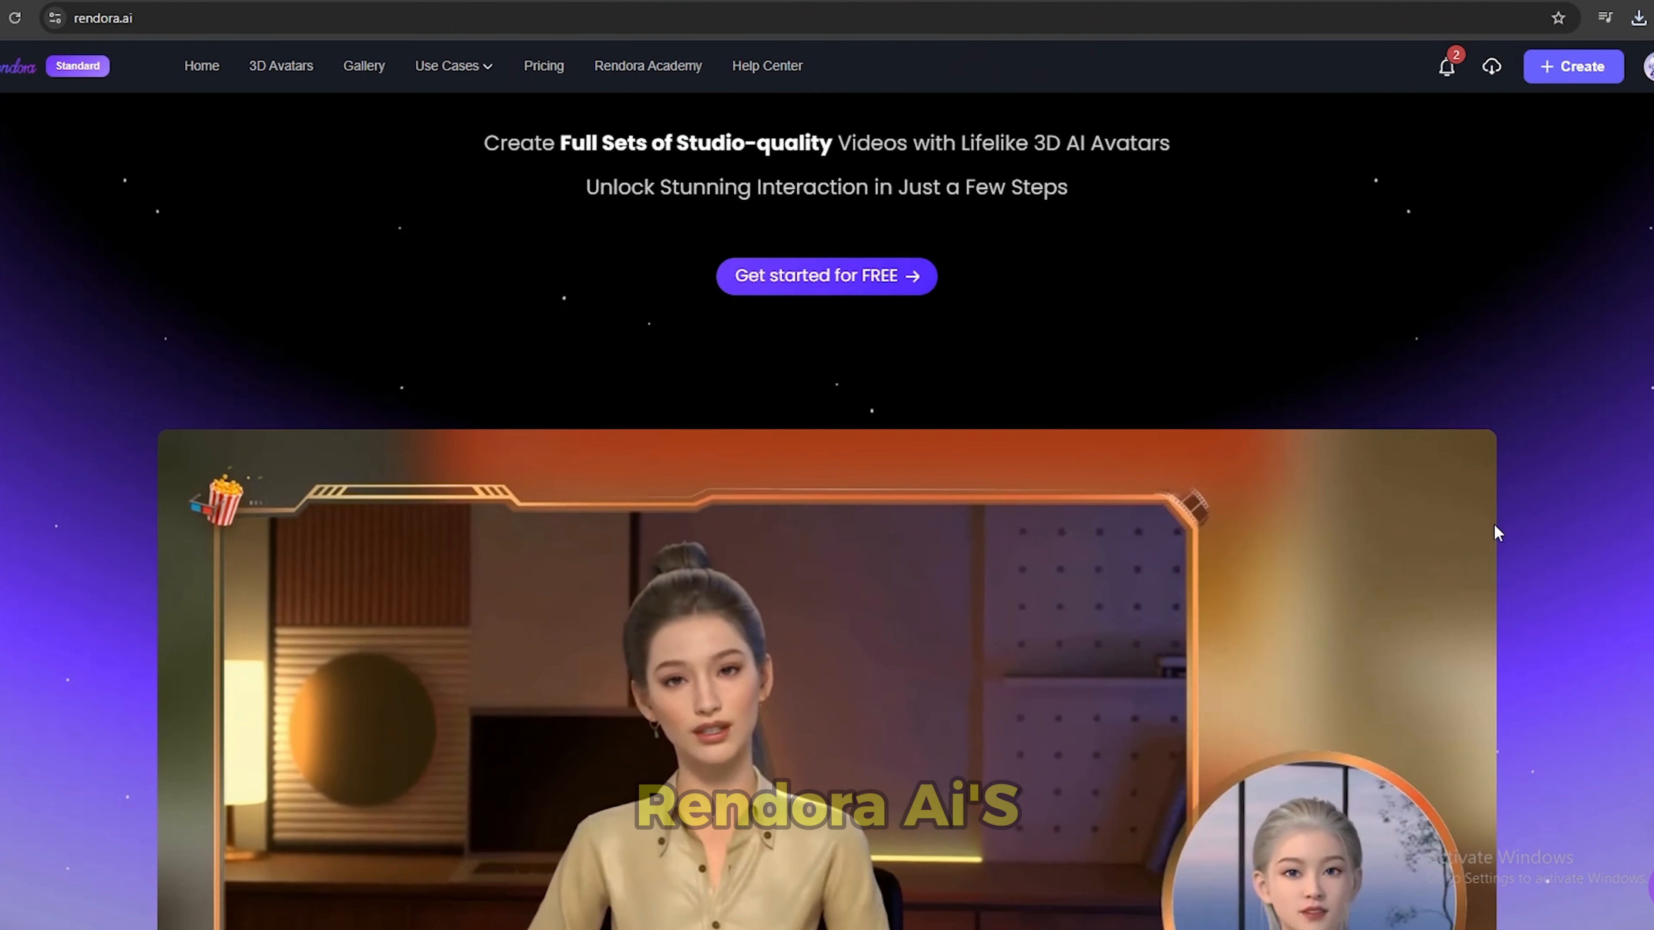
{"action": "scroll", "coordinate": [1493, 524], "scroll_direction": "up", "scroll_amount": 5}
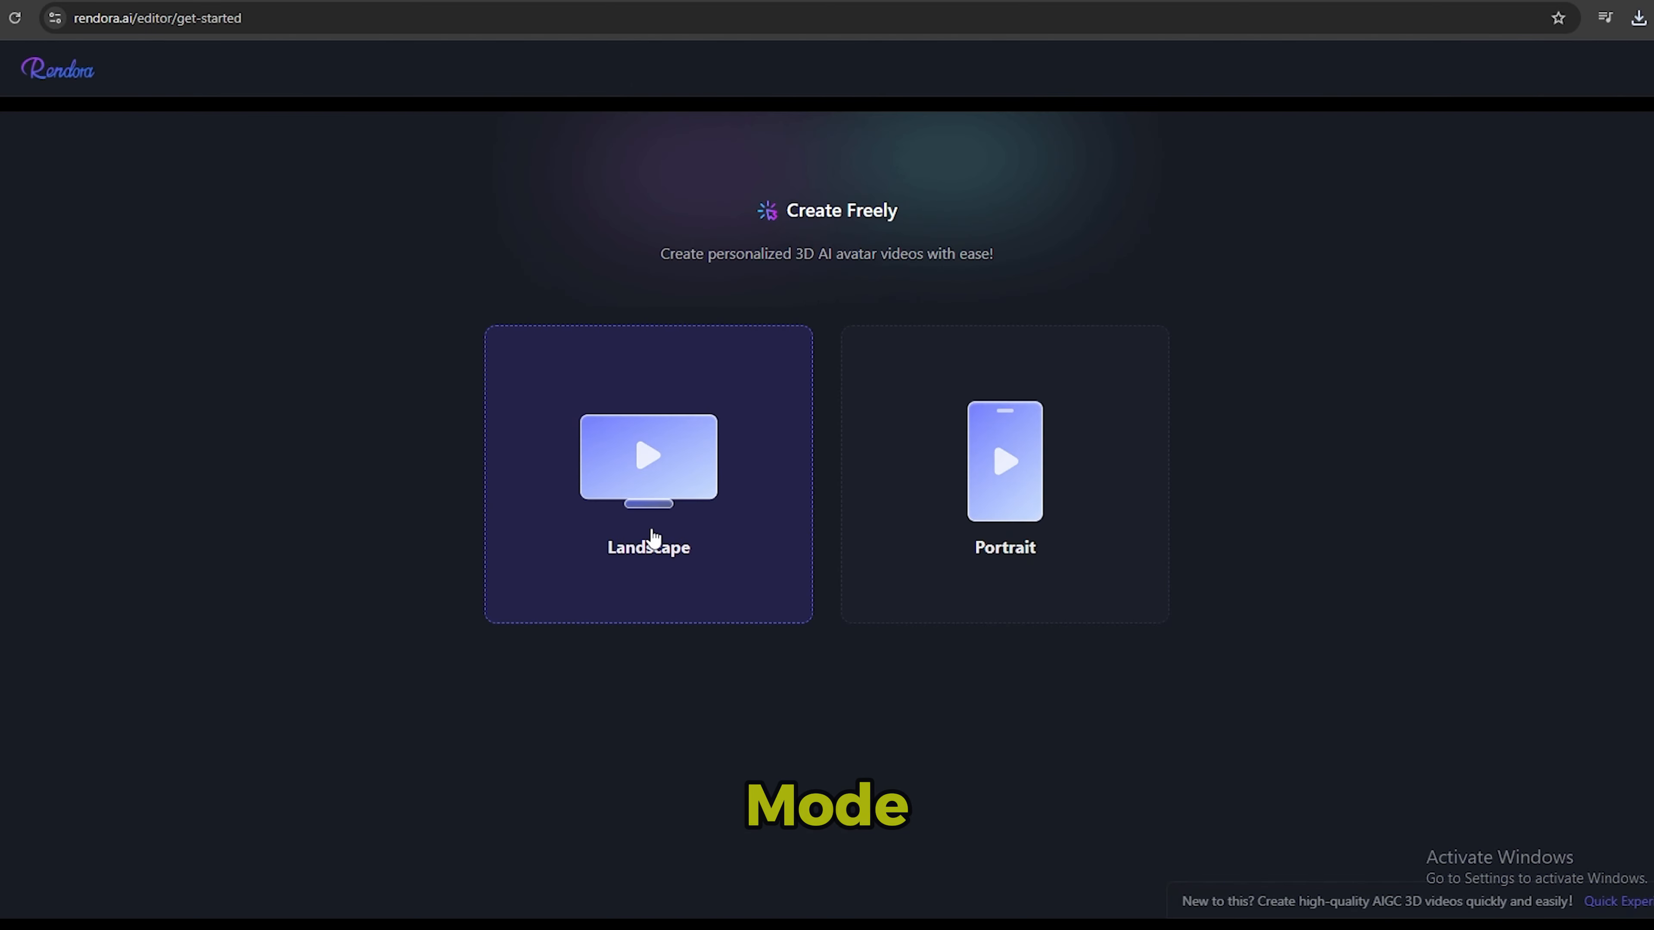
{"action": "left_click", "coordinate": [649, 543]}
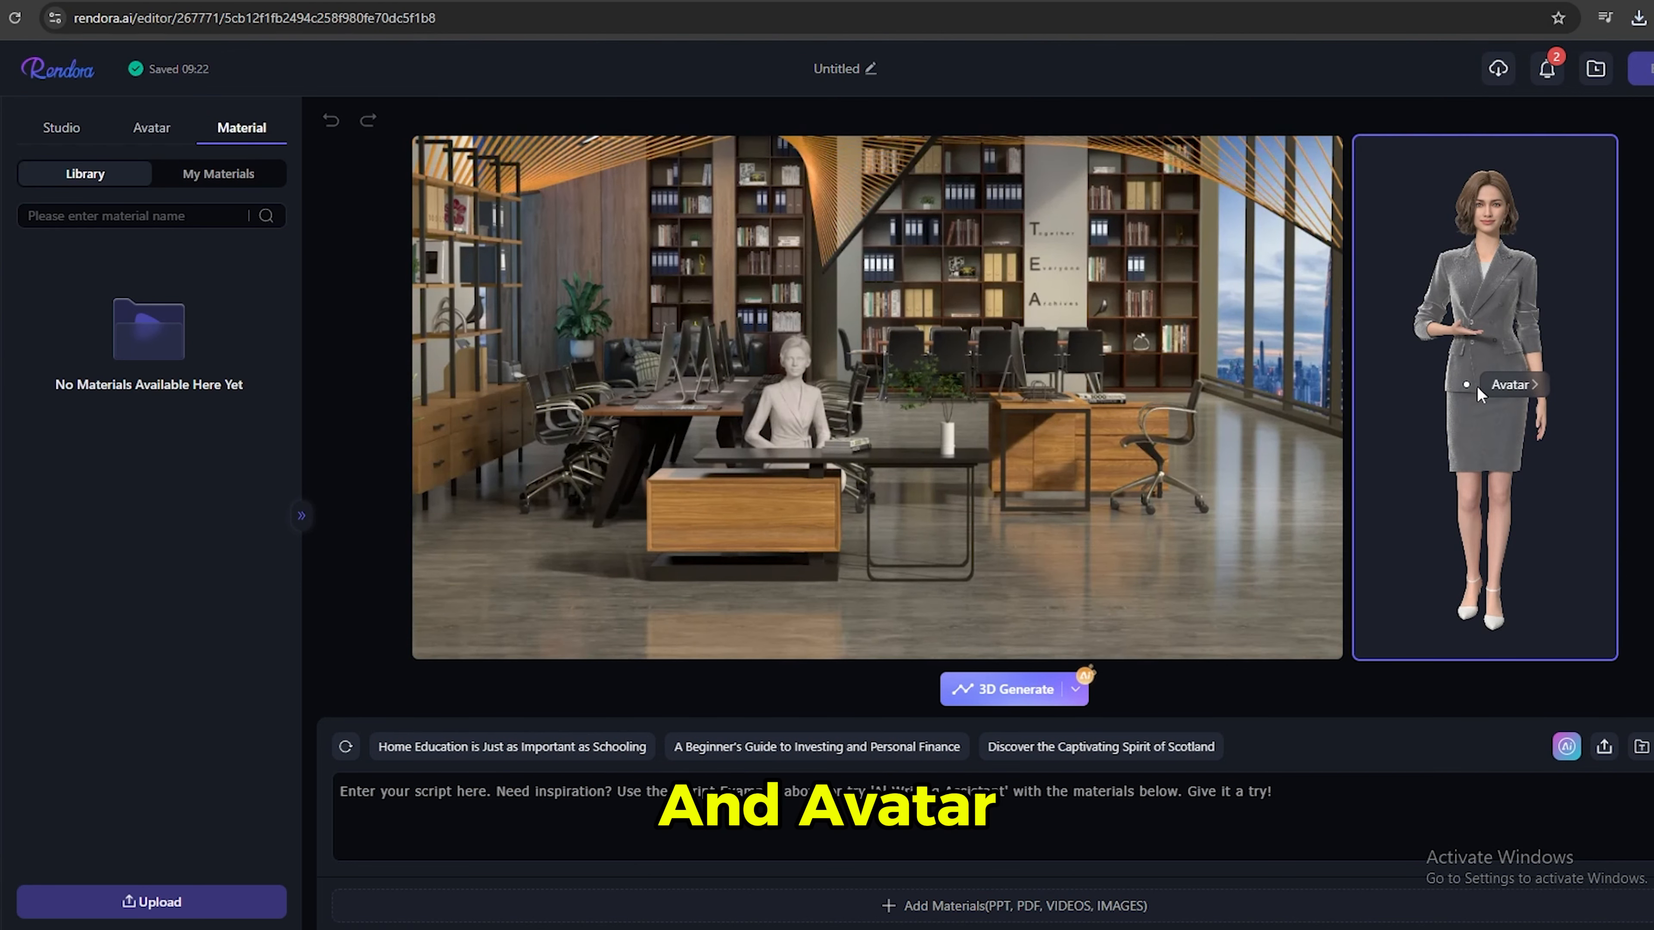
Filter the avatar library to Female and choose the blonde avatar in the pink suit.
{"action": "left_click", "coordinate": [157, 129]}
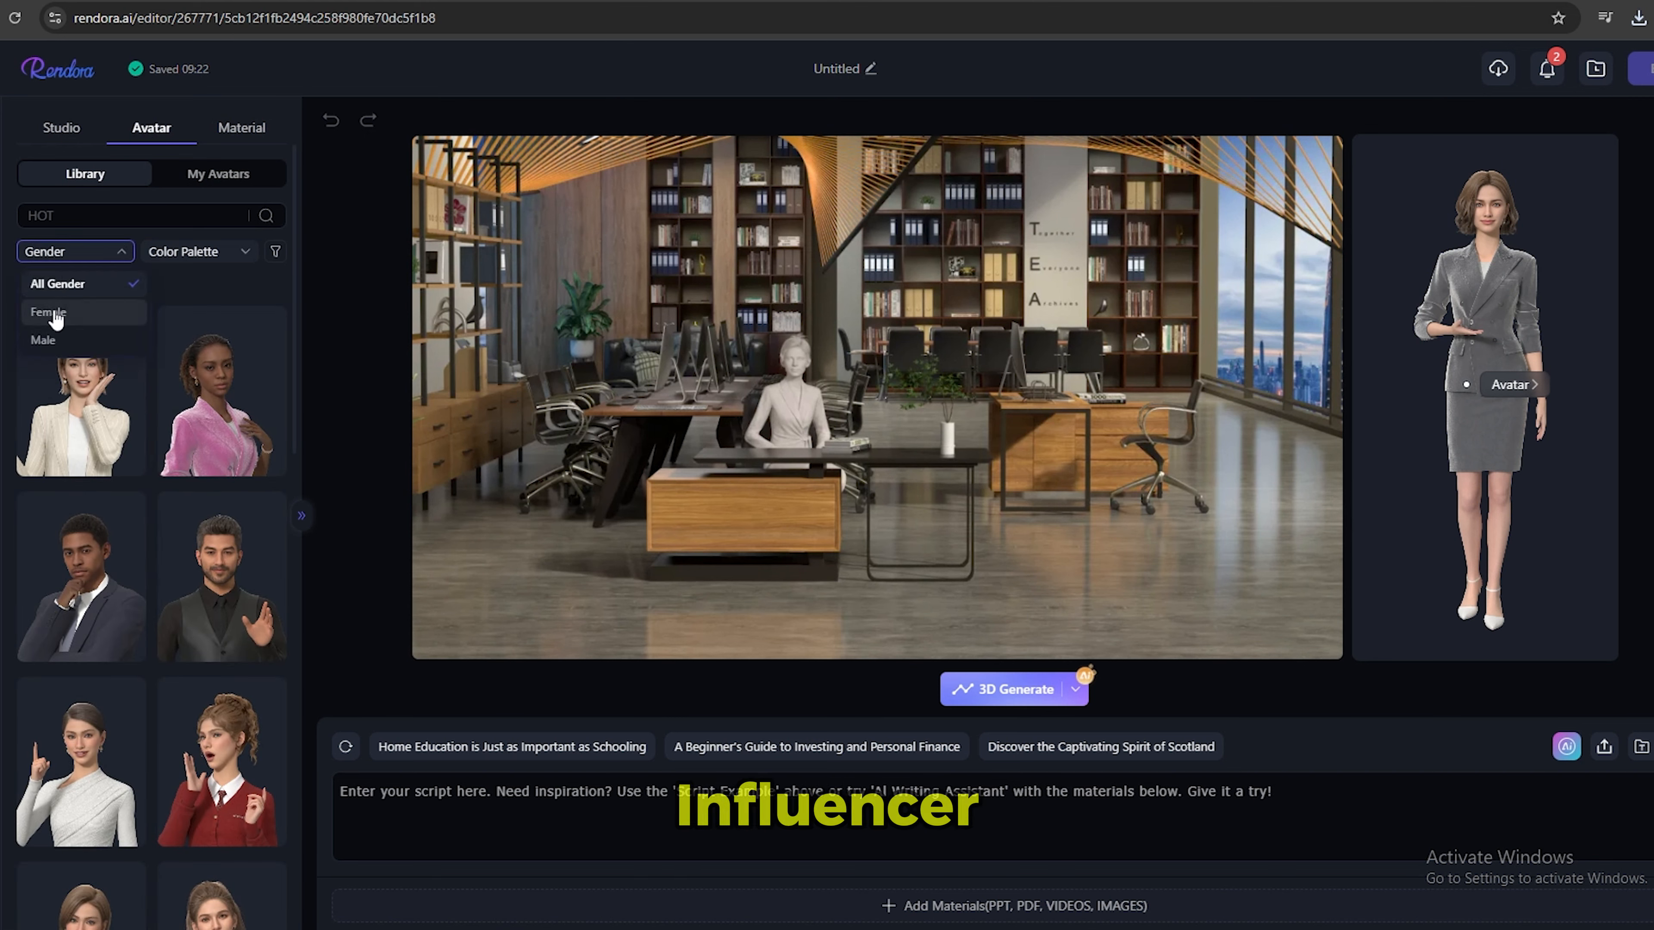
{"action": "left_click", "coordinate": [53, 312]}
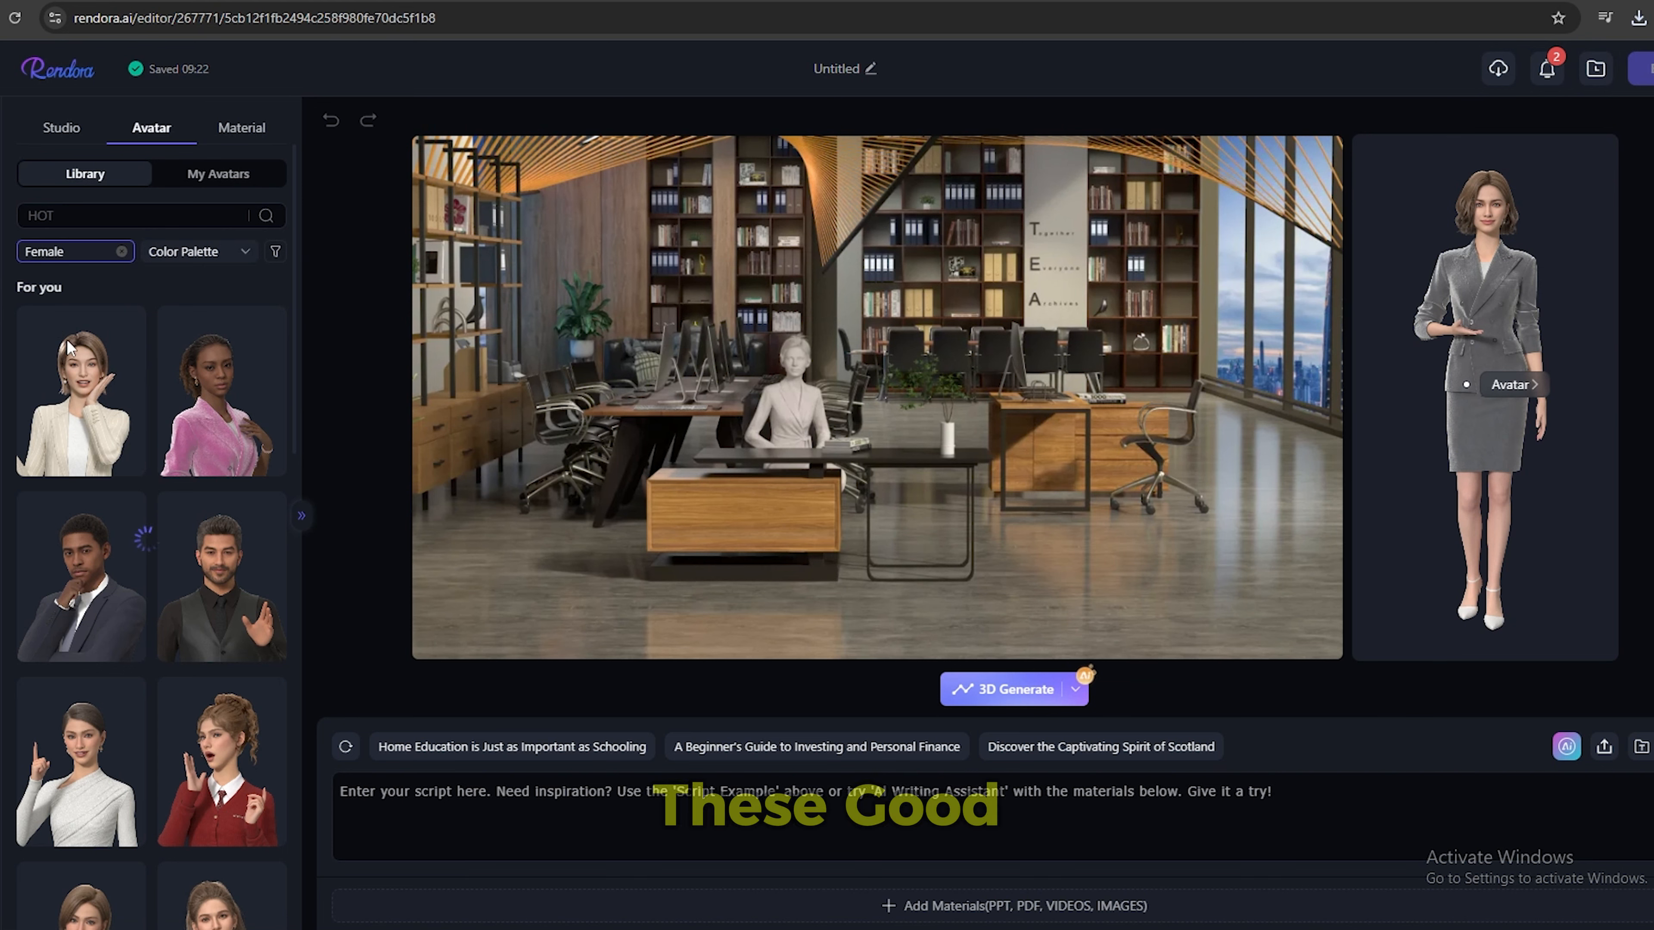
{"action": "mouse_move", "coordinate": [197, 399]}
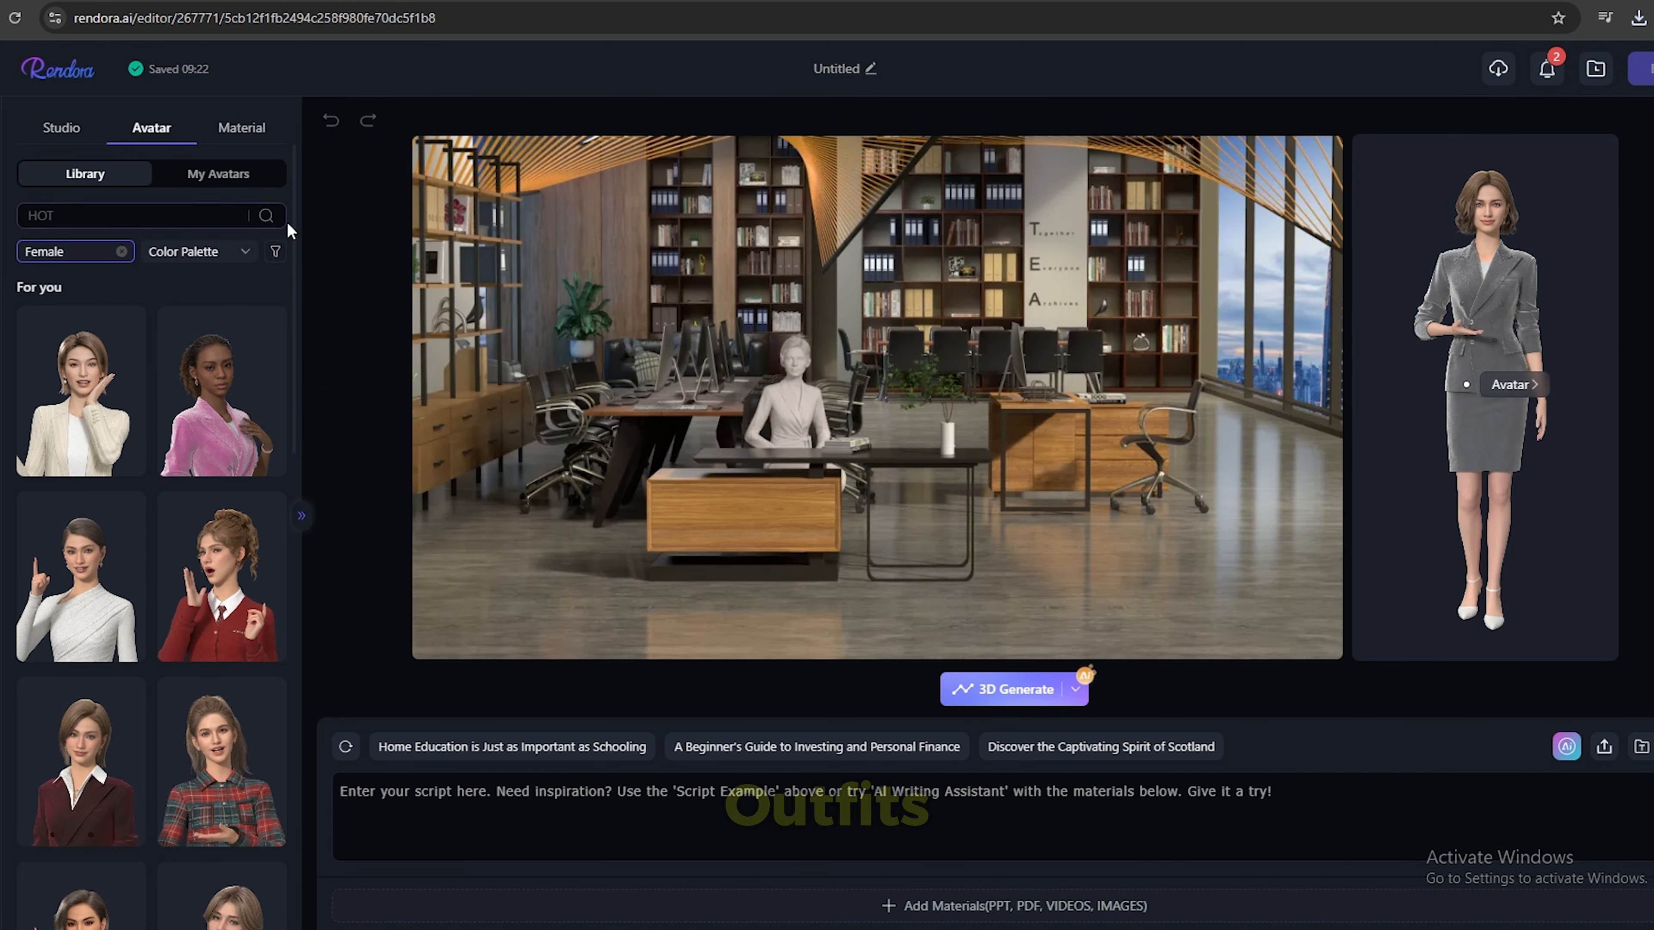
{"action": "left_click_drag", "start_coordinate": [294, 273], "coordinate": [311, 723]}
{"action": "left_click", "coordinate": [86, 830]}
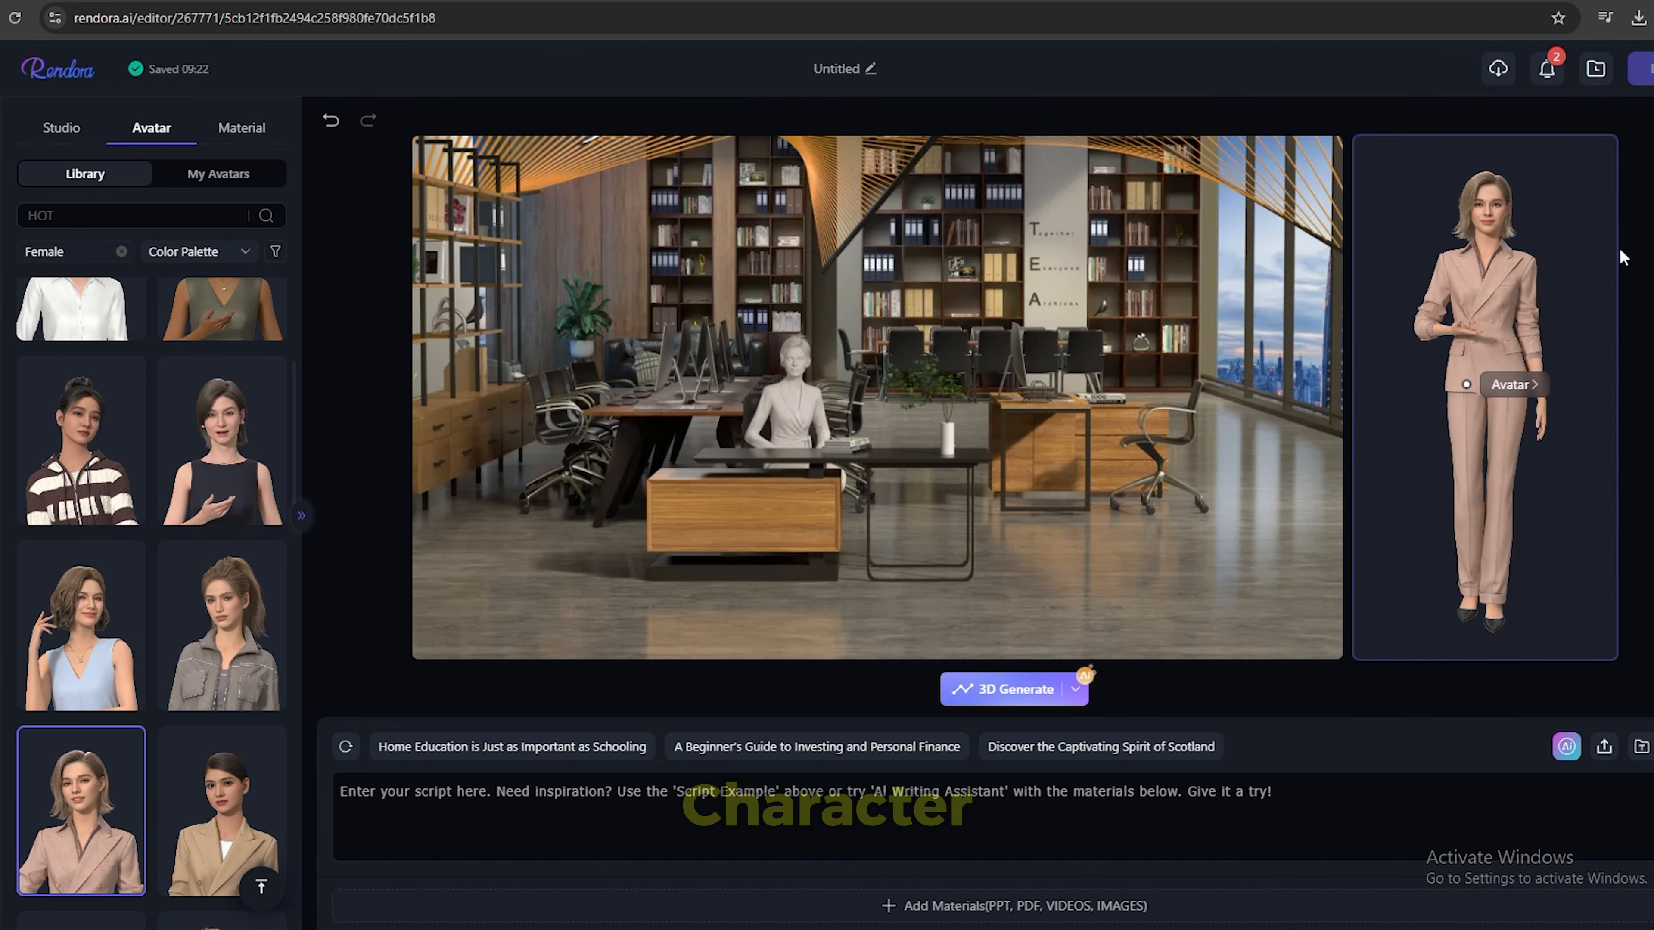
Open the chosen avatar for editing and give its face the Natural Arch eyebrow shape.
{"action": "left_click", "coordinate": [1510, 384]}
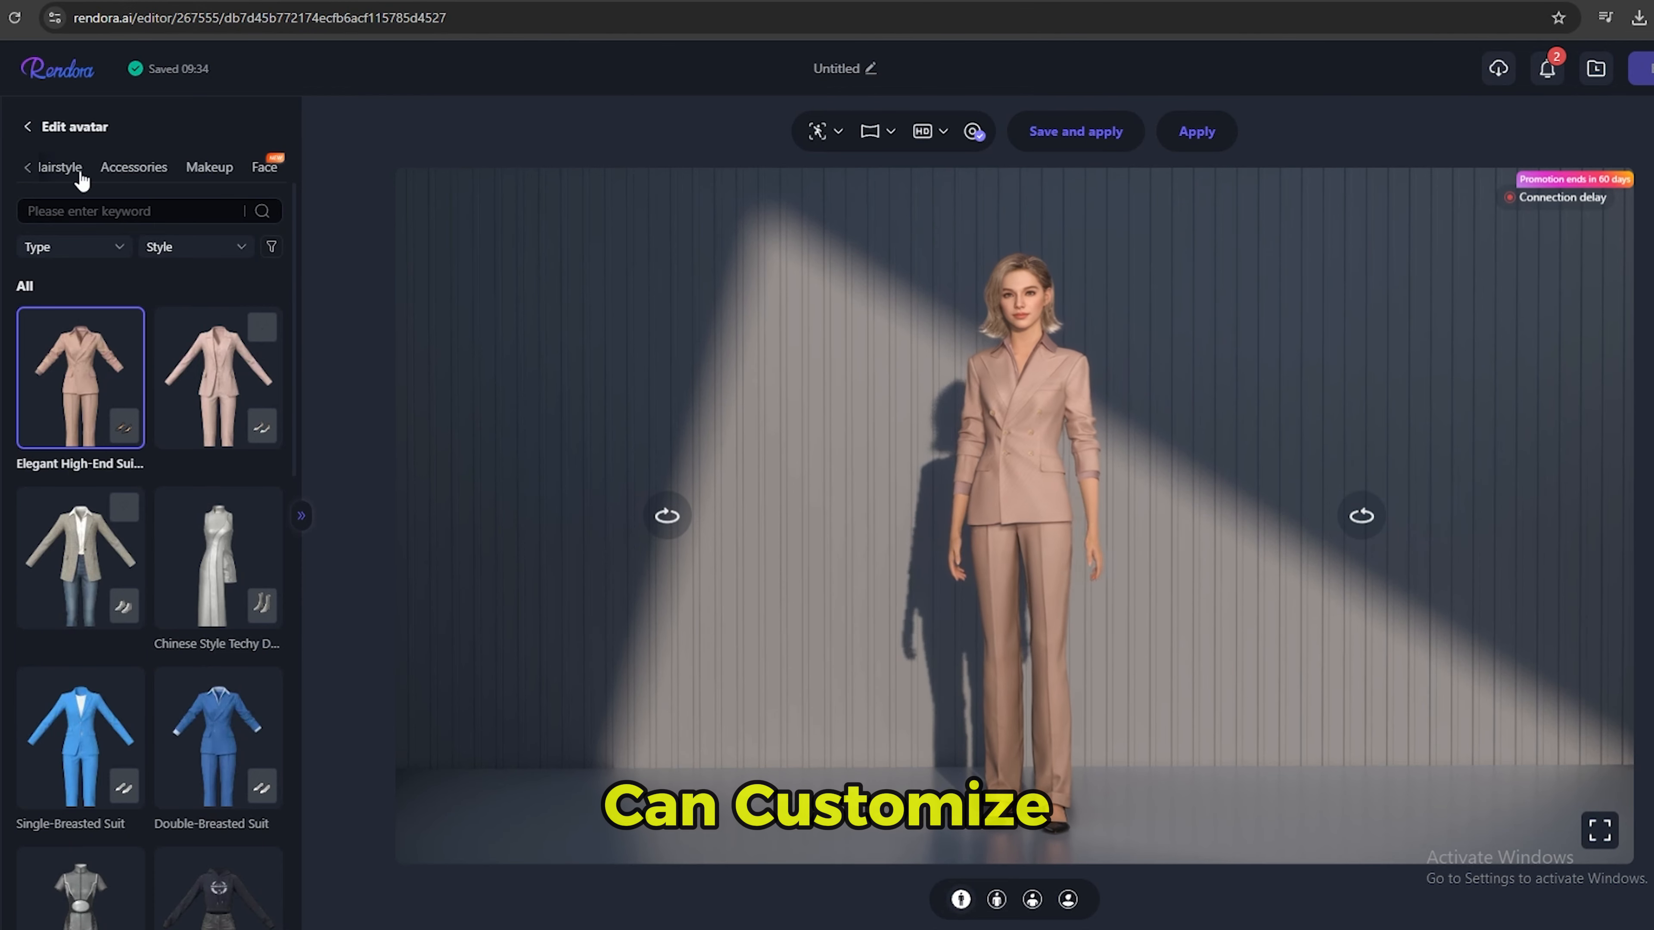
{"action": "left_click", "coordinate": [28, 168]}
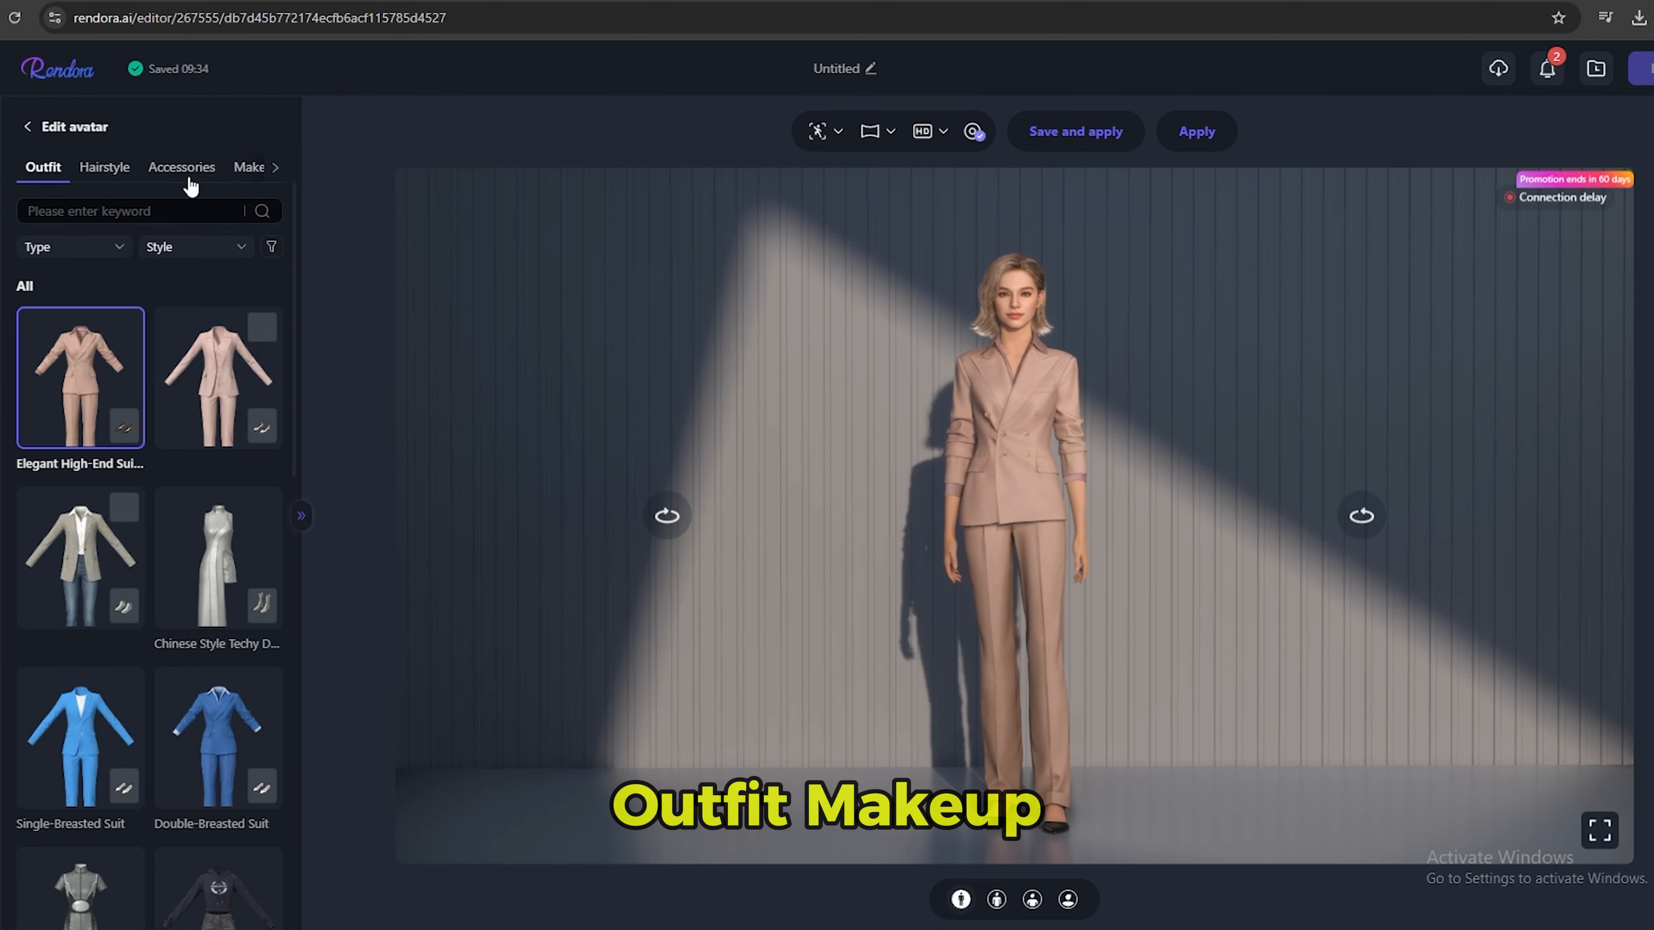
{"action": "left_click", "coordinate": [276, 169]}
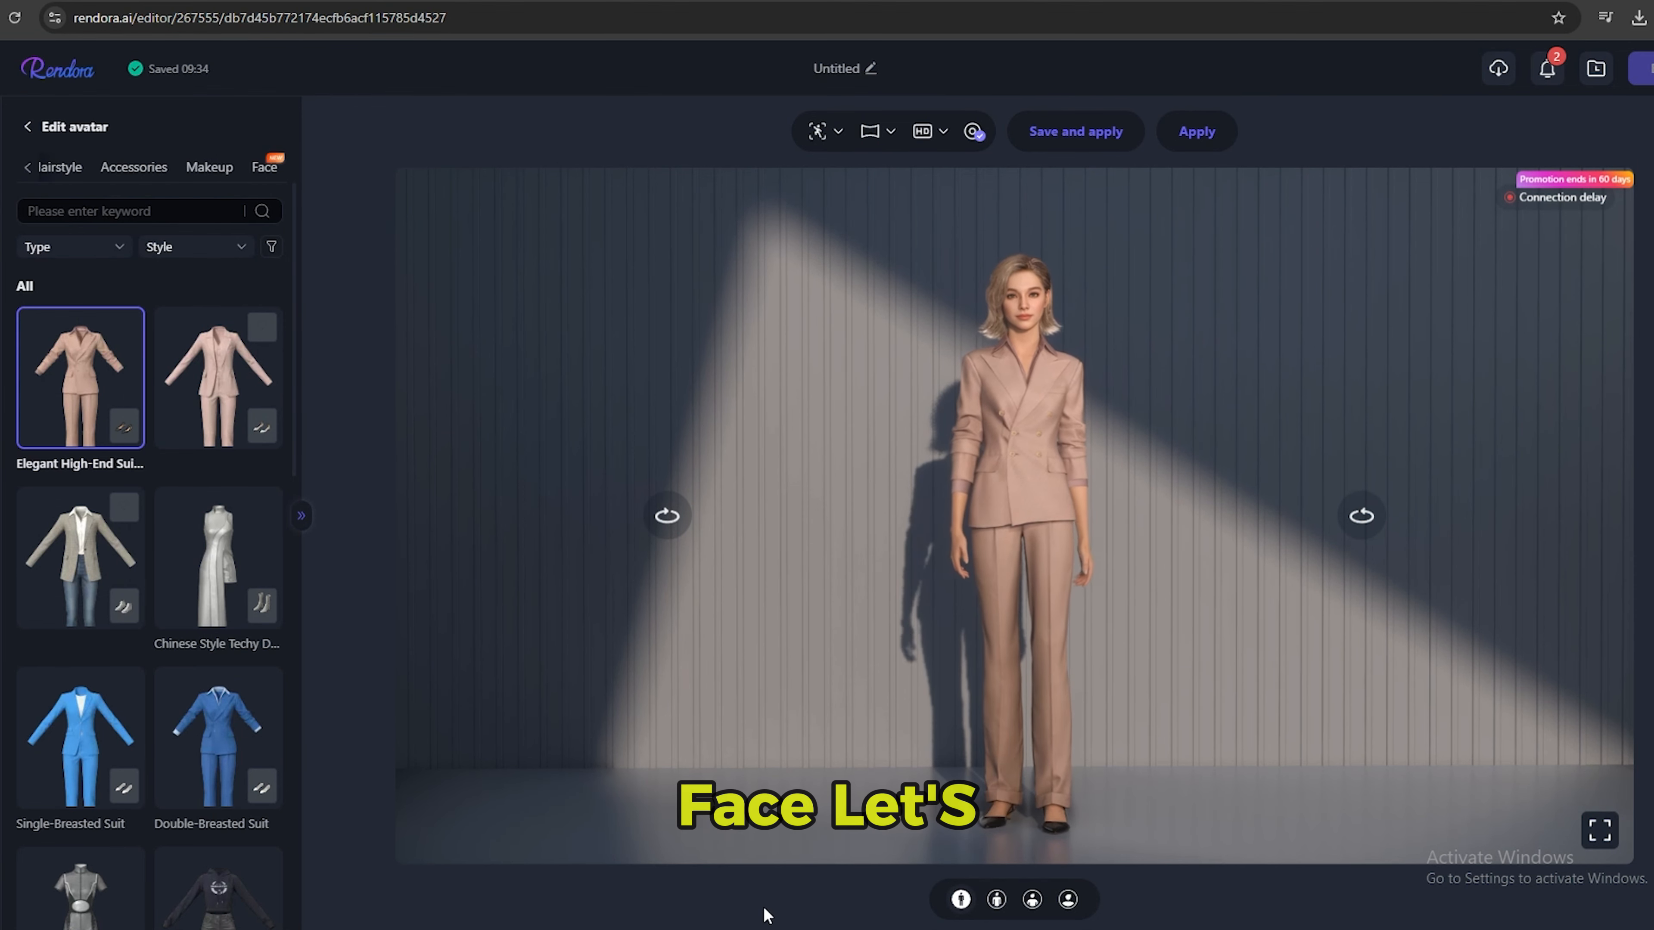
{"action": "left_click", "coordinate": [263, 170]}
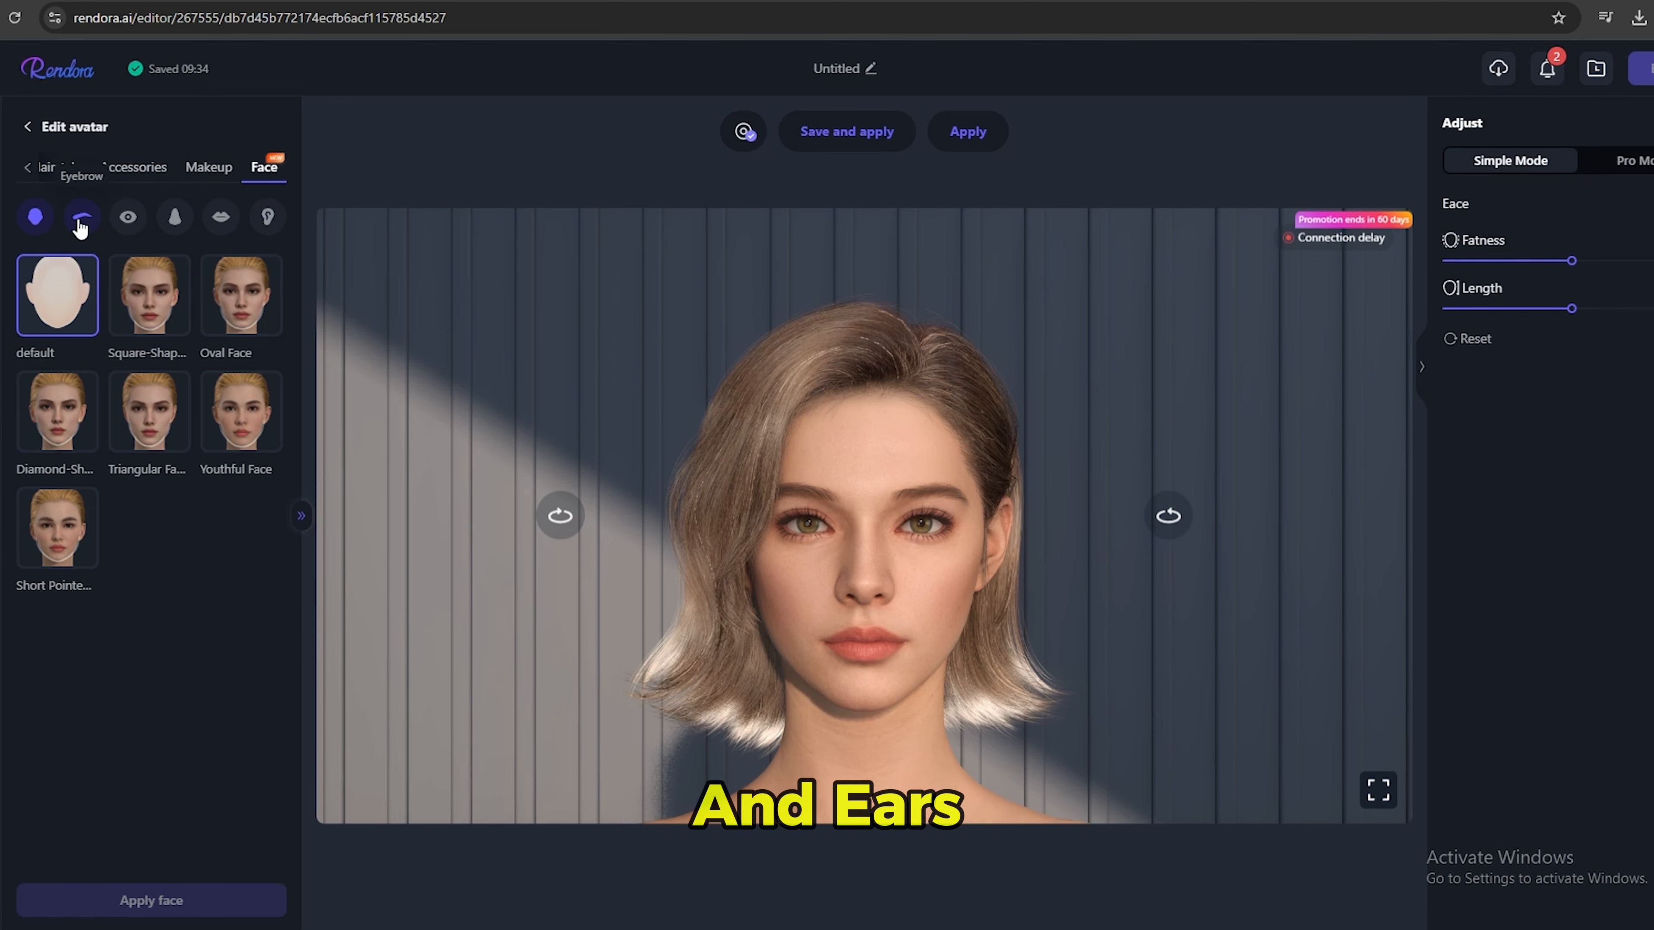
{"action": "left_click", "coordinate": [72, 546]}
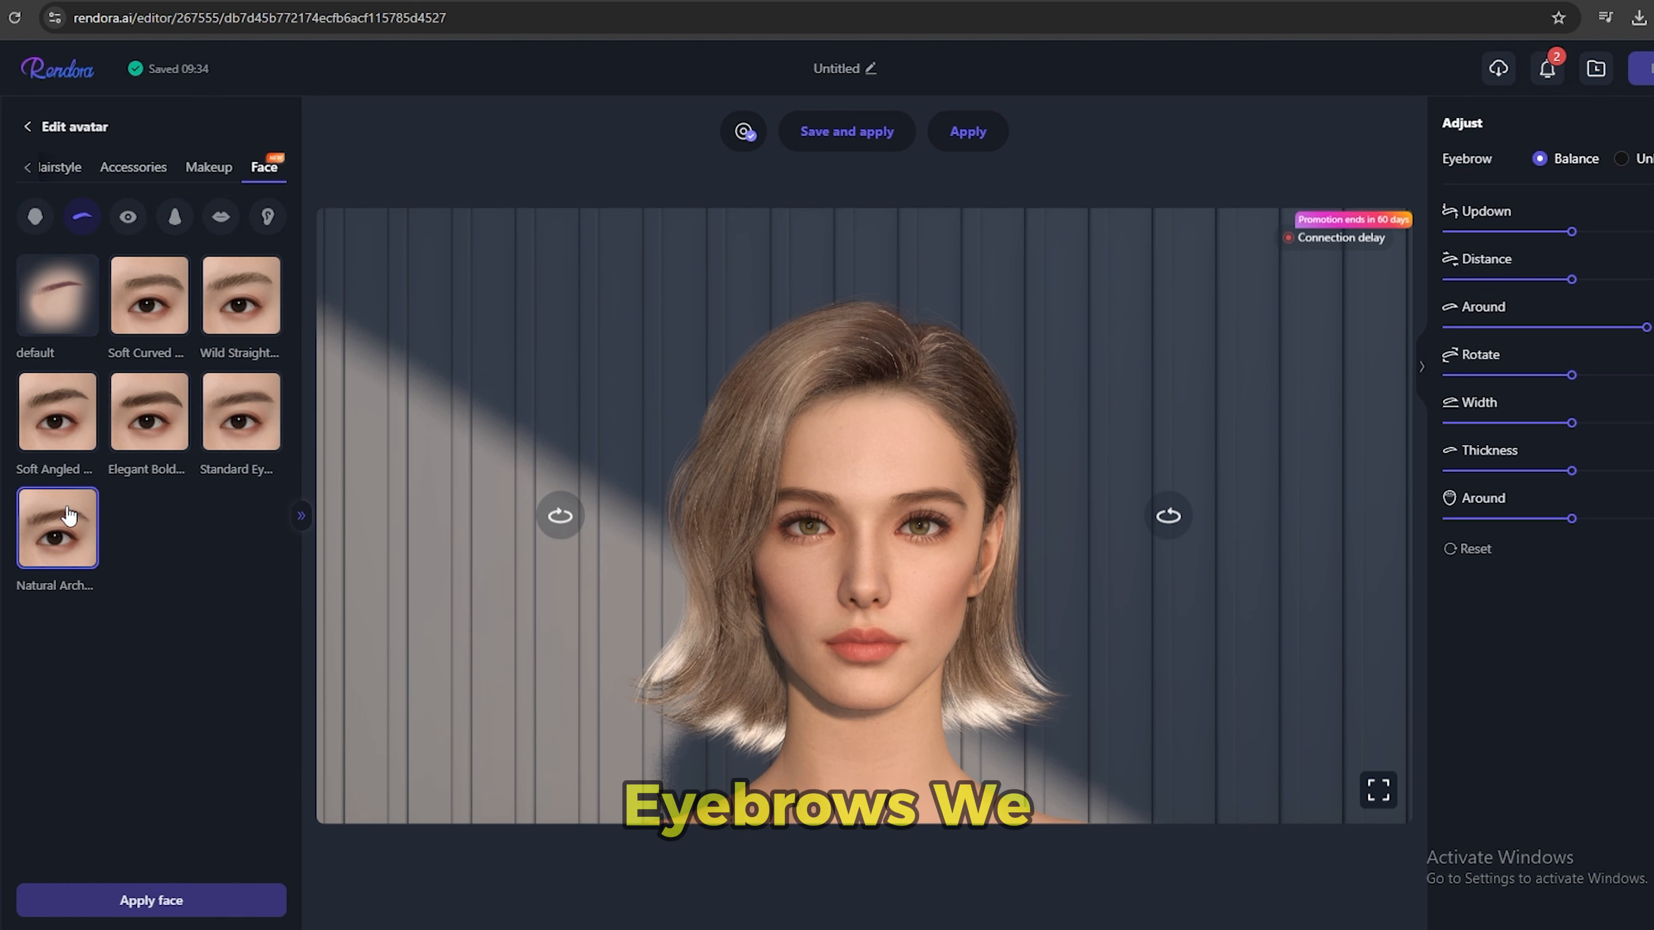
Look through the eye, nose and ear shape options for the avatar's face.
{"action": "left_click", "coordinate": [127, 216]}
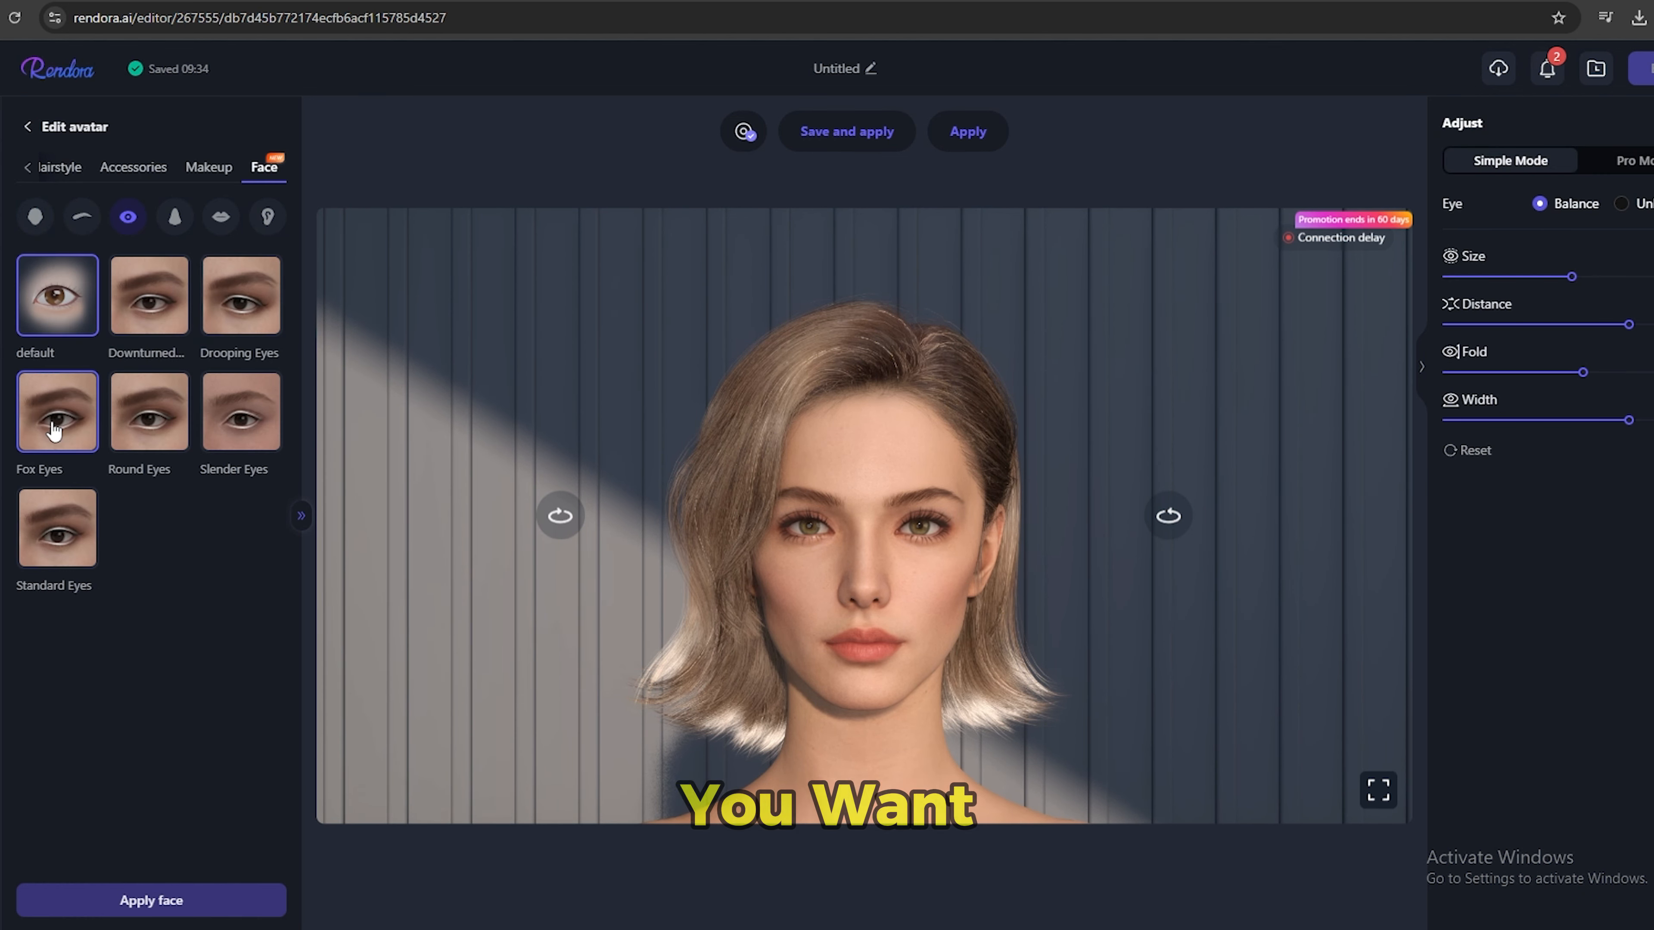
{"action": "left_click", "coordinate": [182, 217]}
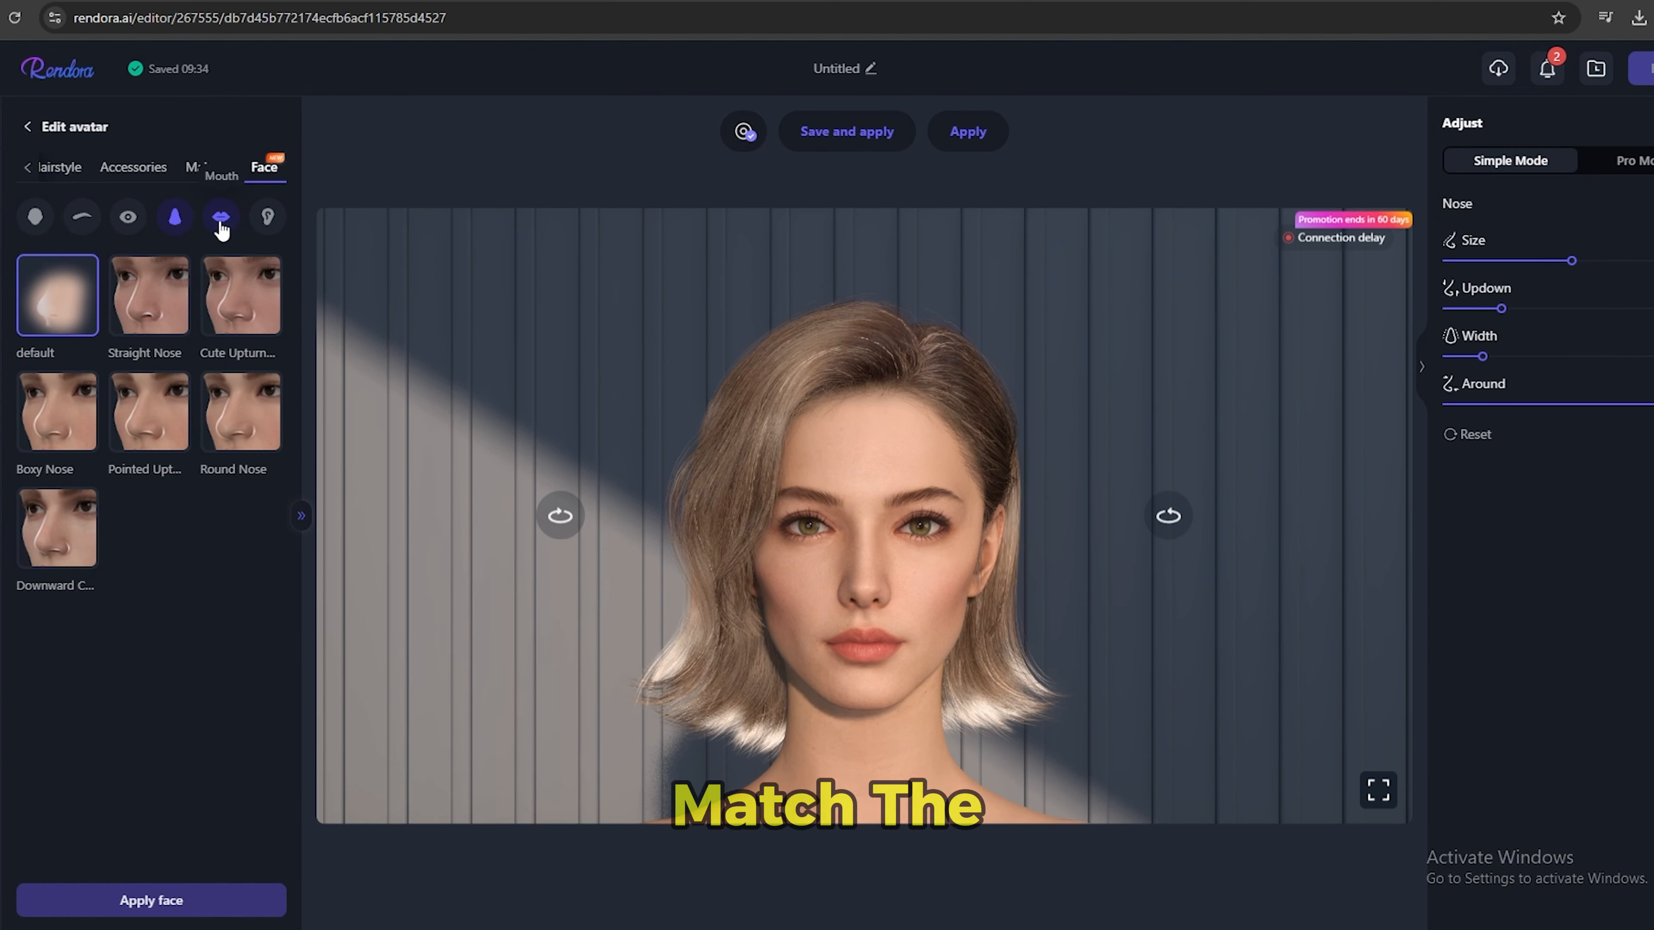
{"action": "left_click", "coordinate": [267, 216]}
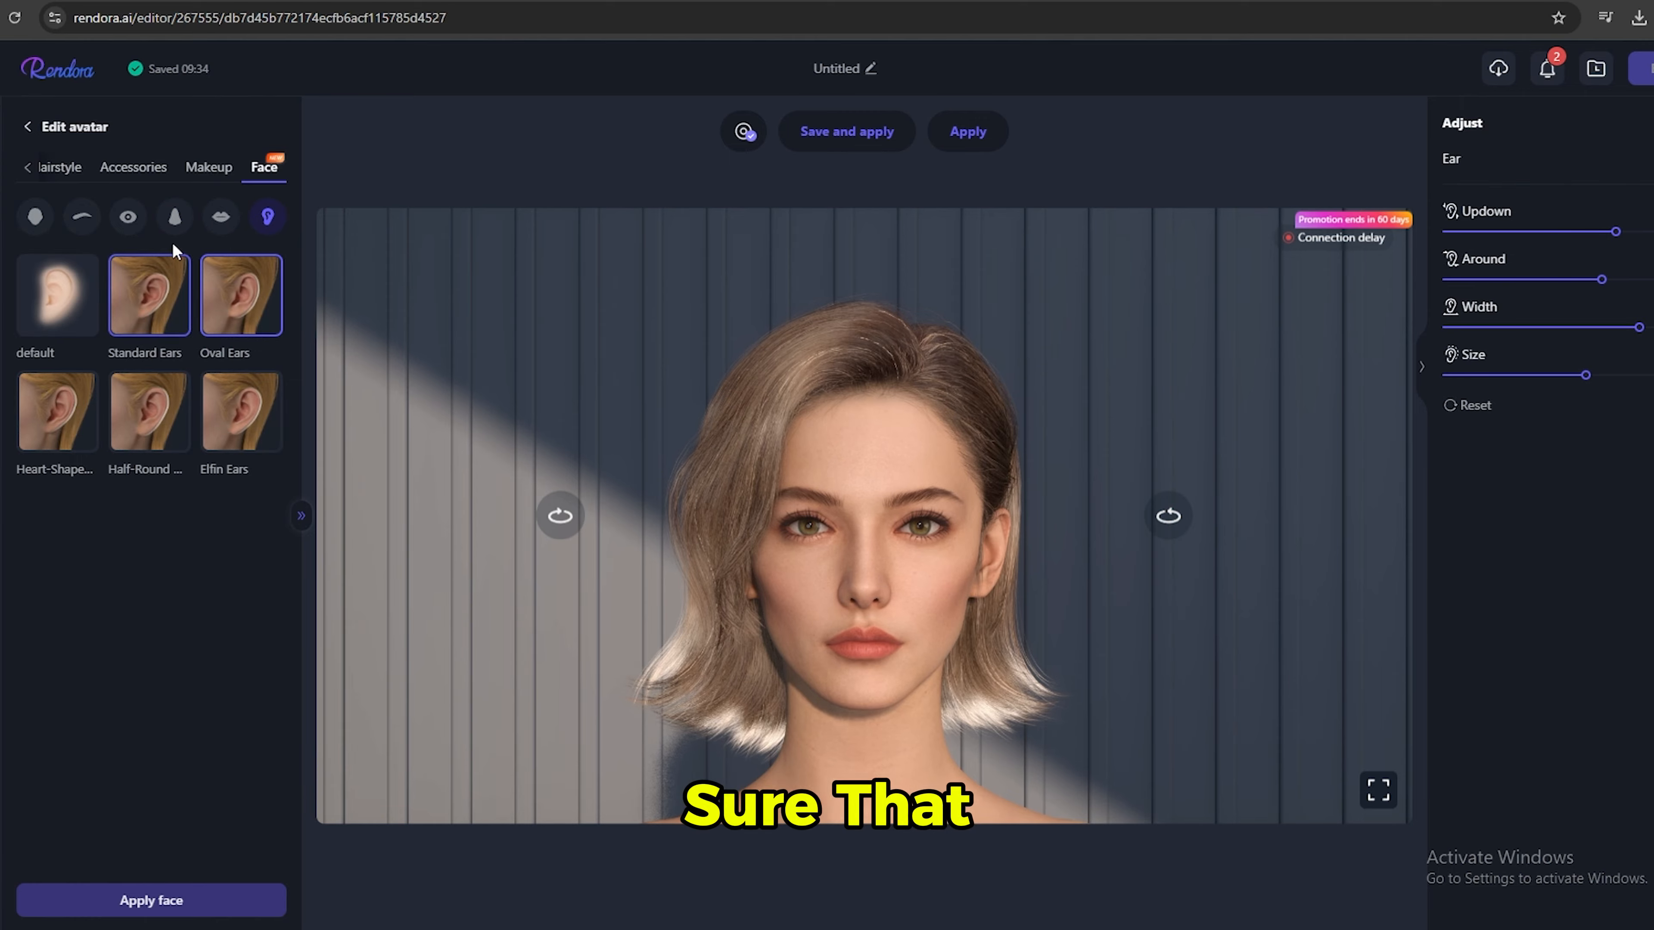
Apply the Pillow talk makeup, and save and apply the customized avatar as a copy under the proposed name.
{"action": "left_click", "coordinate": [216, 168]}
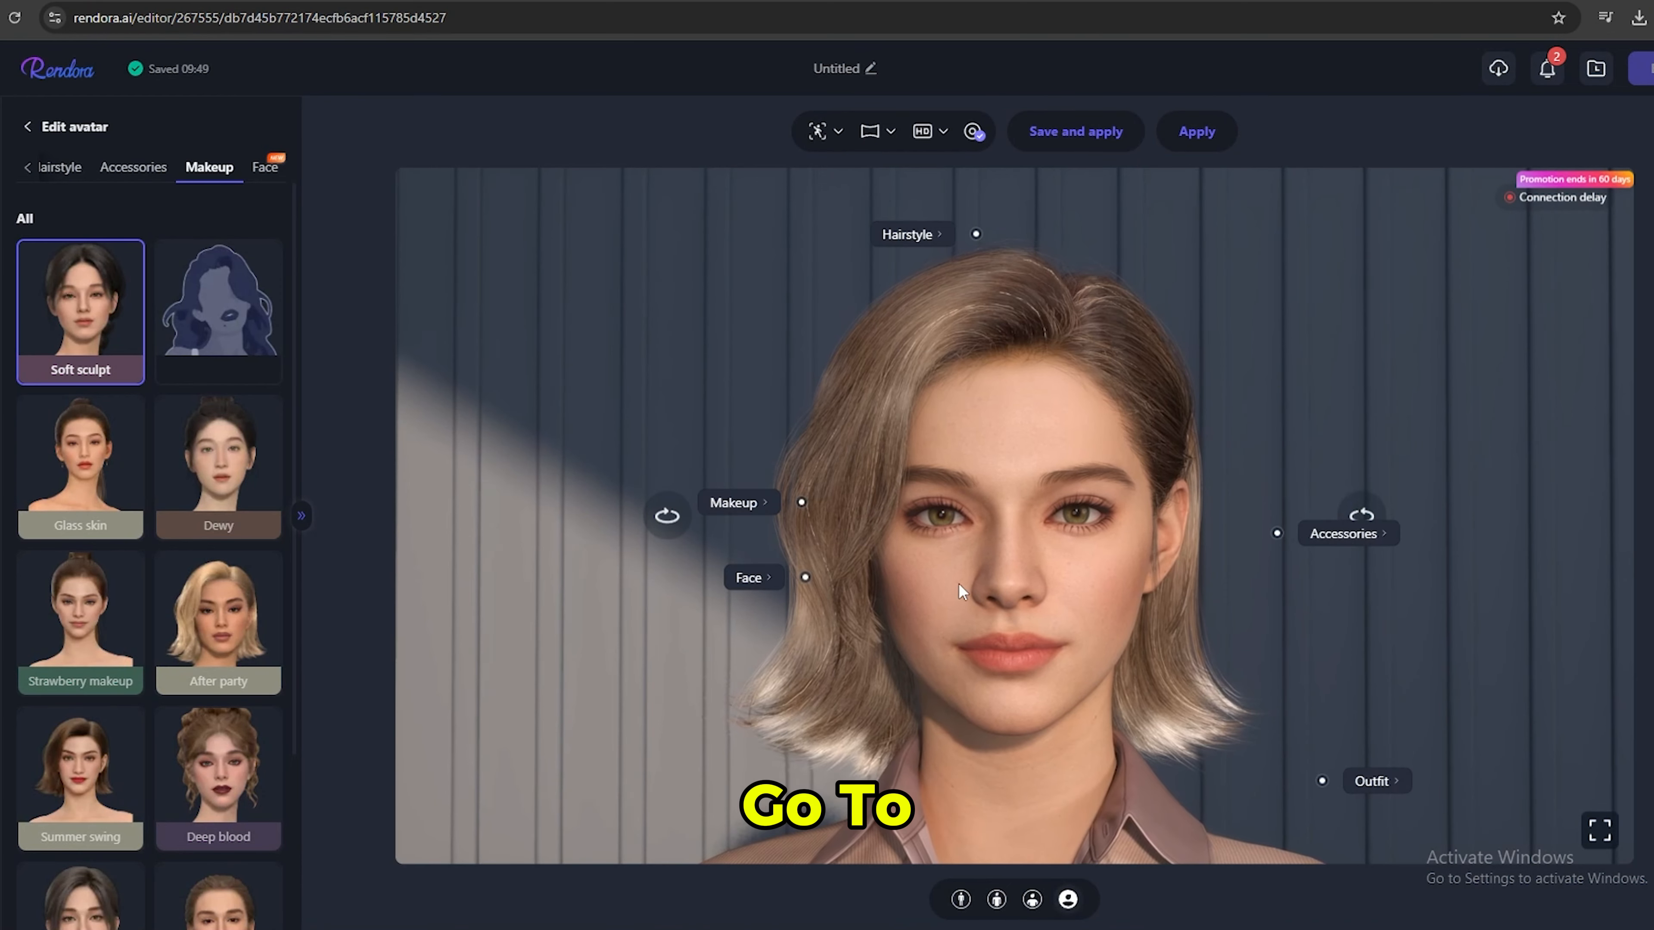
{"action": "mouse_move", "coordinate": [1055, 607]}
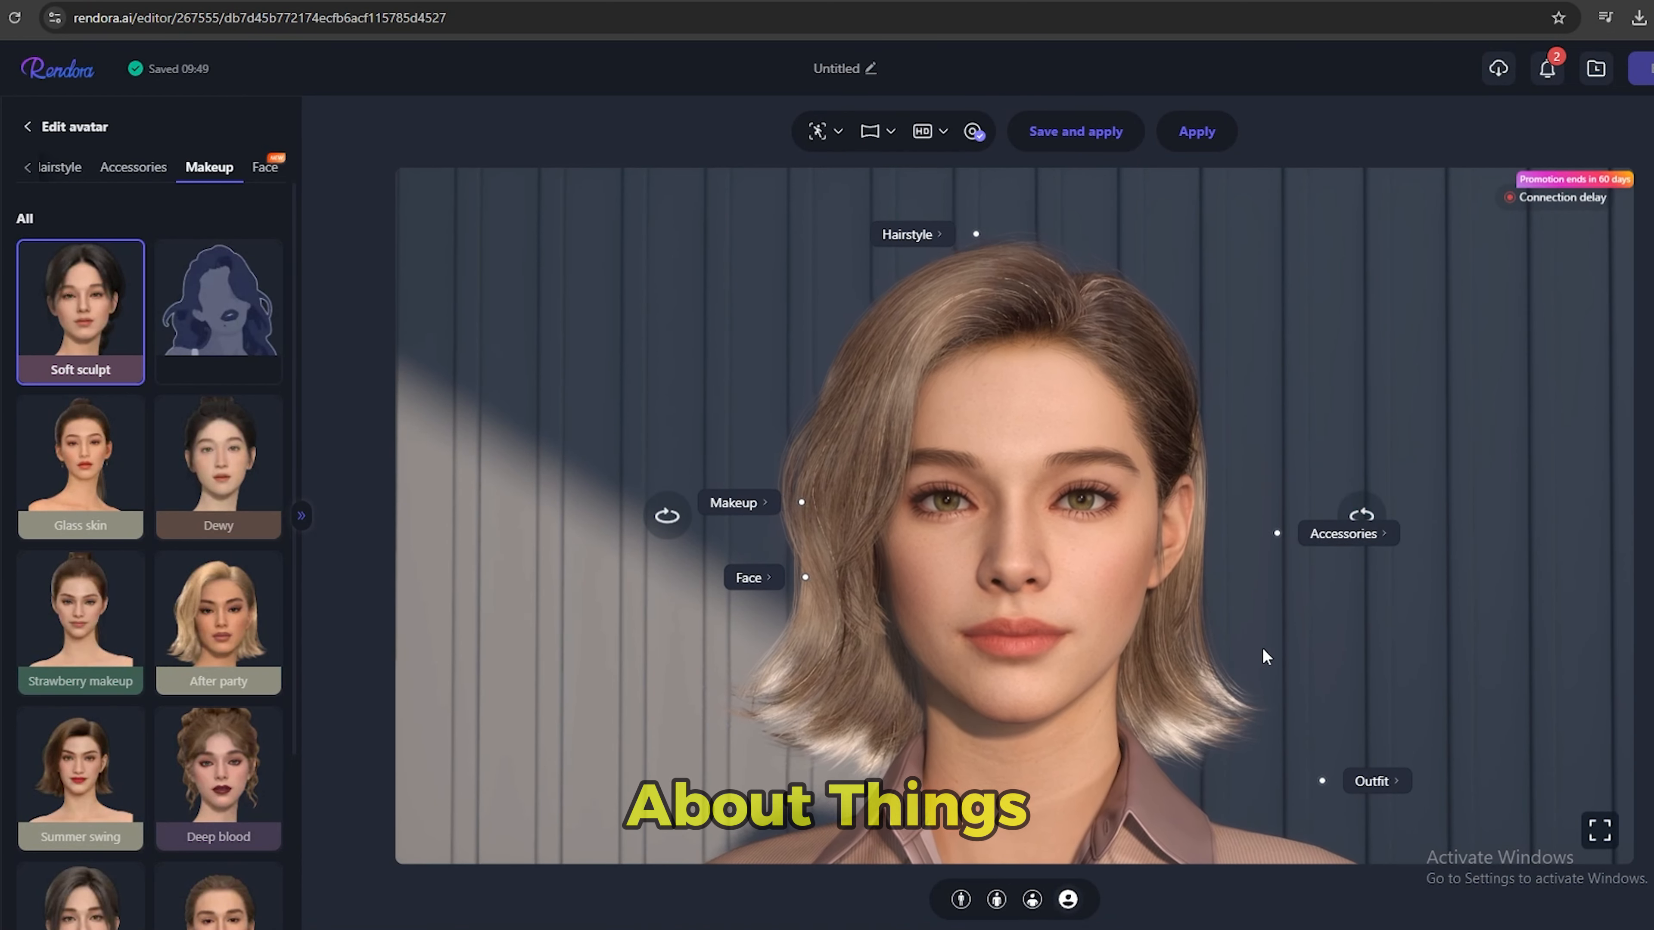
{"action": "scroll", "coordinate": [88, 729], "scroll_direction": "down", "scroll_amount": 2}
{"action": "left_click", "coordinate": [81, 739]}
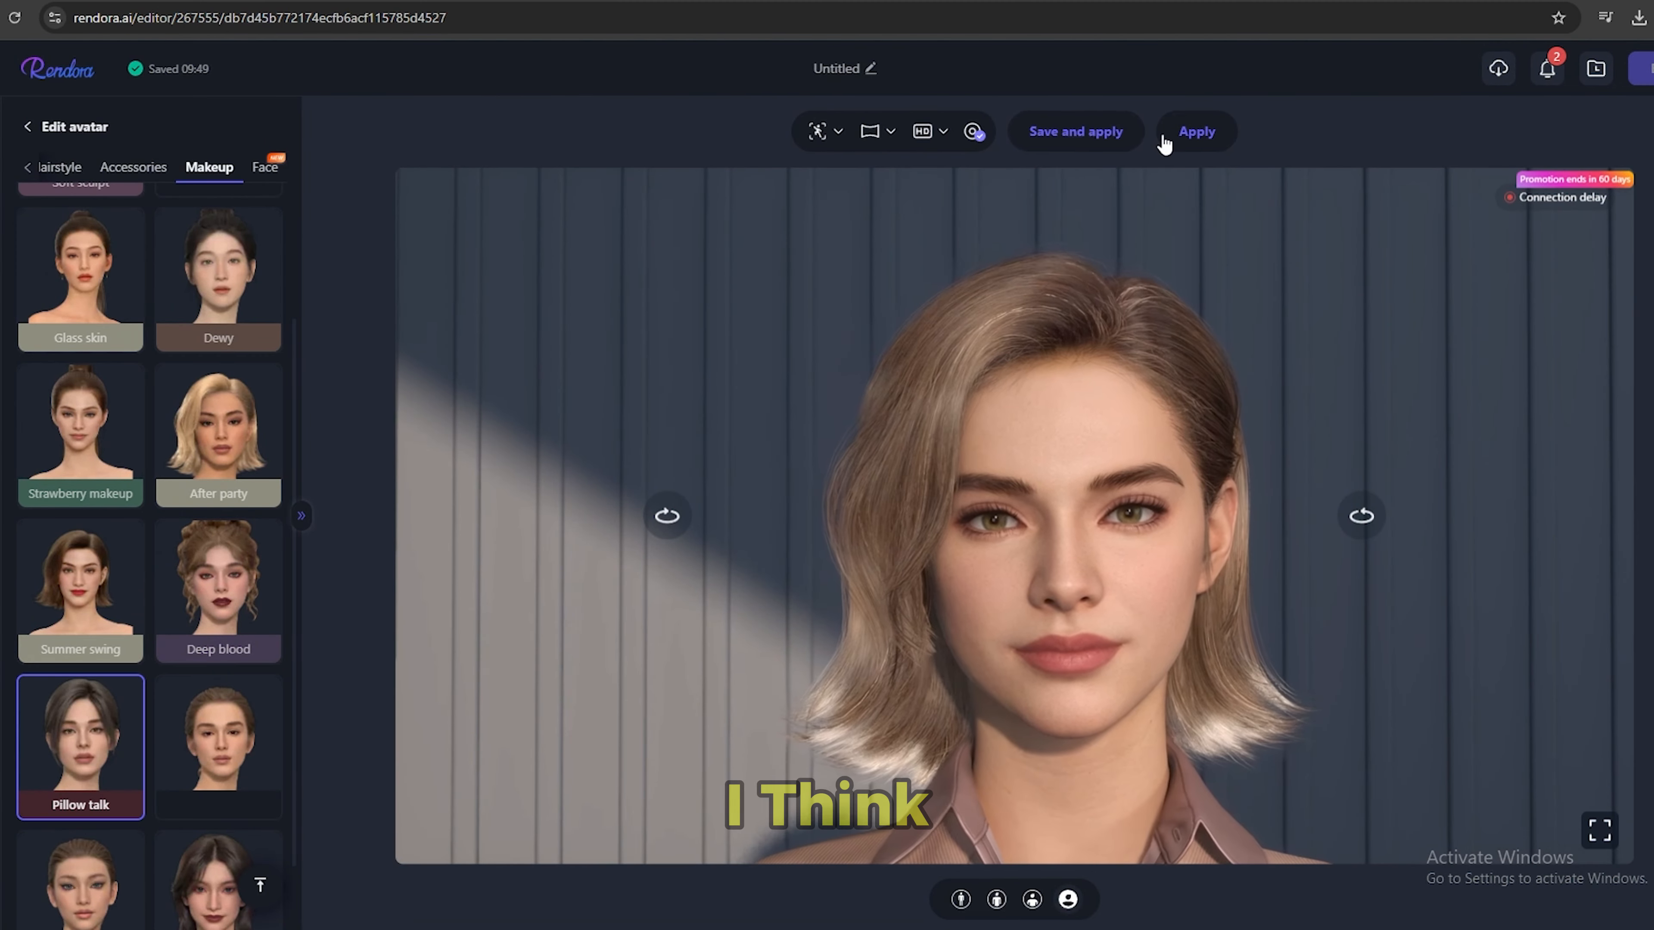
{"action": "left_click", "coordinate": [1094, 133]}
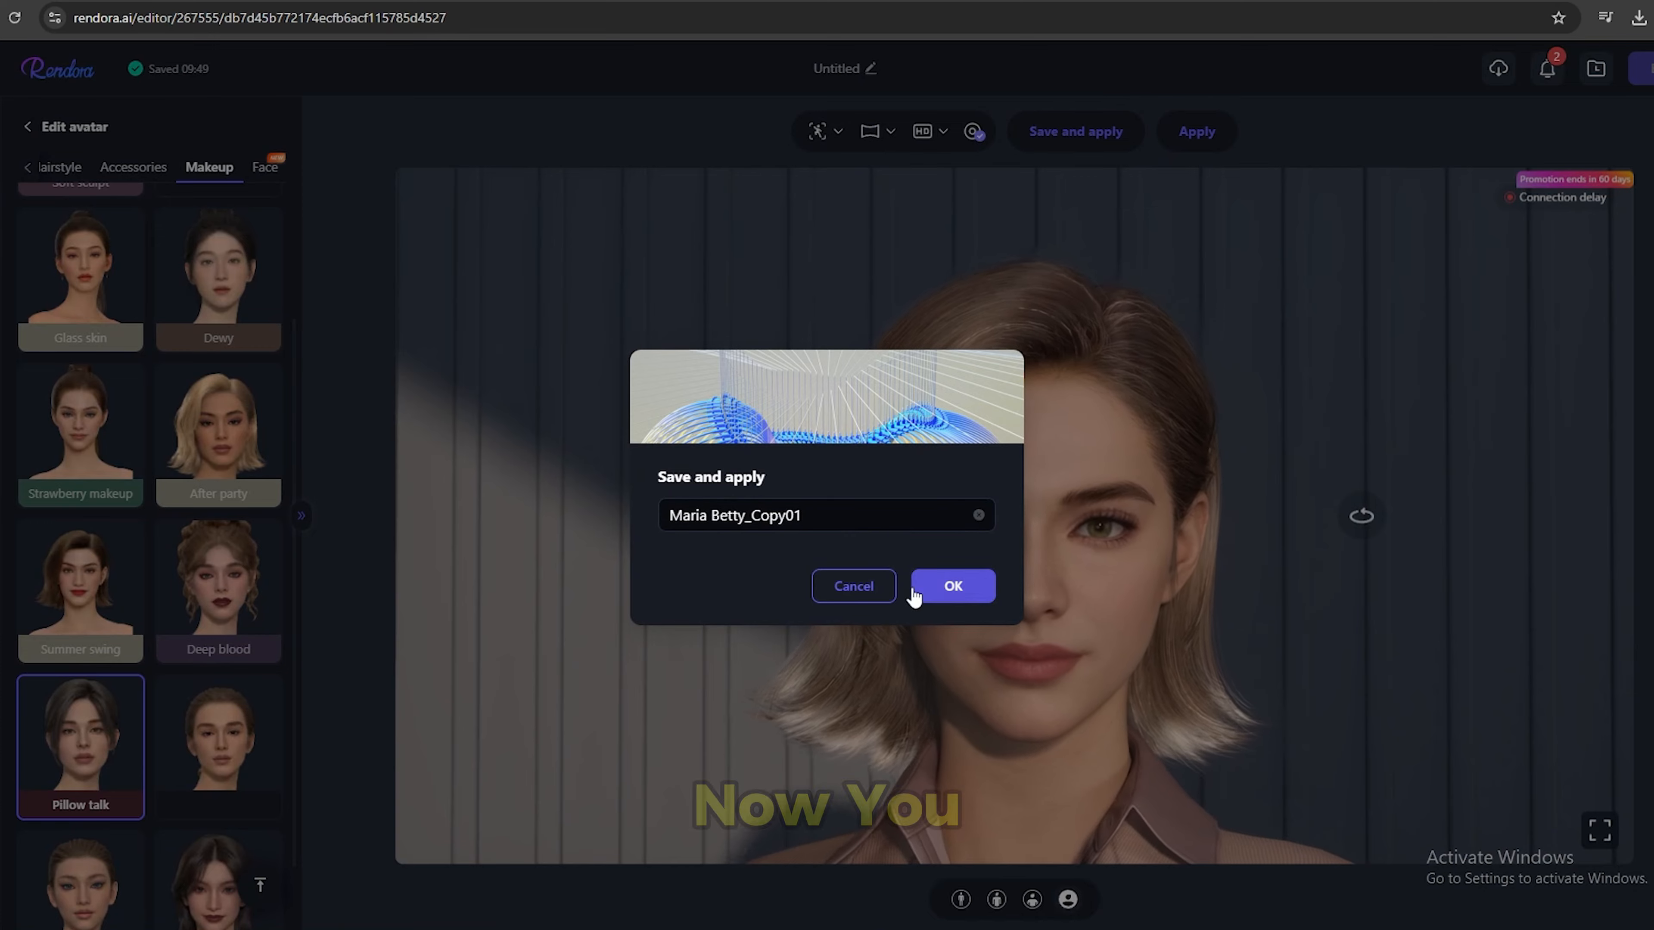
{"action": "left_click", "coordinate": [950, 583]}
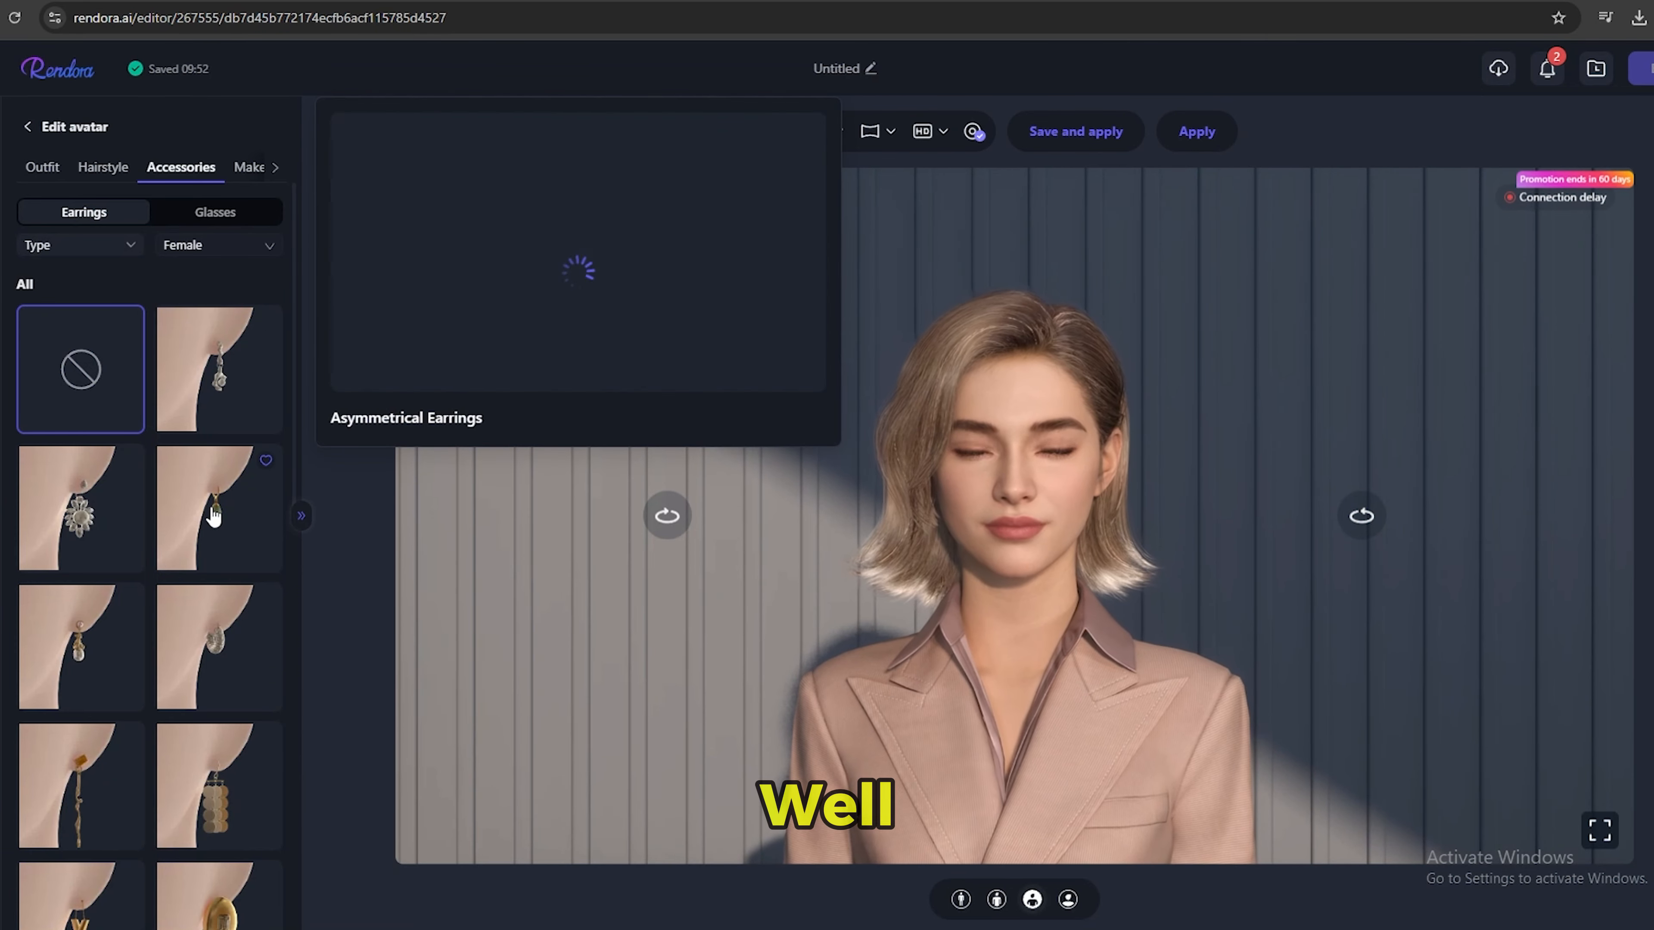
Put the short silver earrings from the female accessories on the avatar.
{"action": "scroll", "coordinate": [210, 517], "scroll_direction": "down", "scroll_amount": 1}
{"action": "left_click", "coordinate": [206, 568]}
{"action": "scroll", "coordinate": [192, 580], "scroll_direction": "up", "scroll_amount": 1}
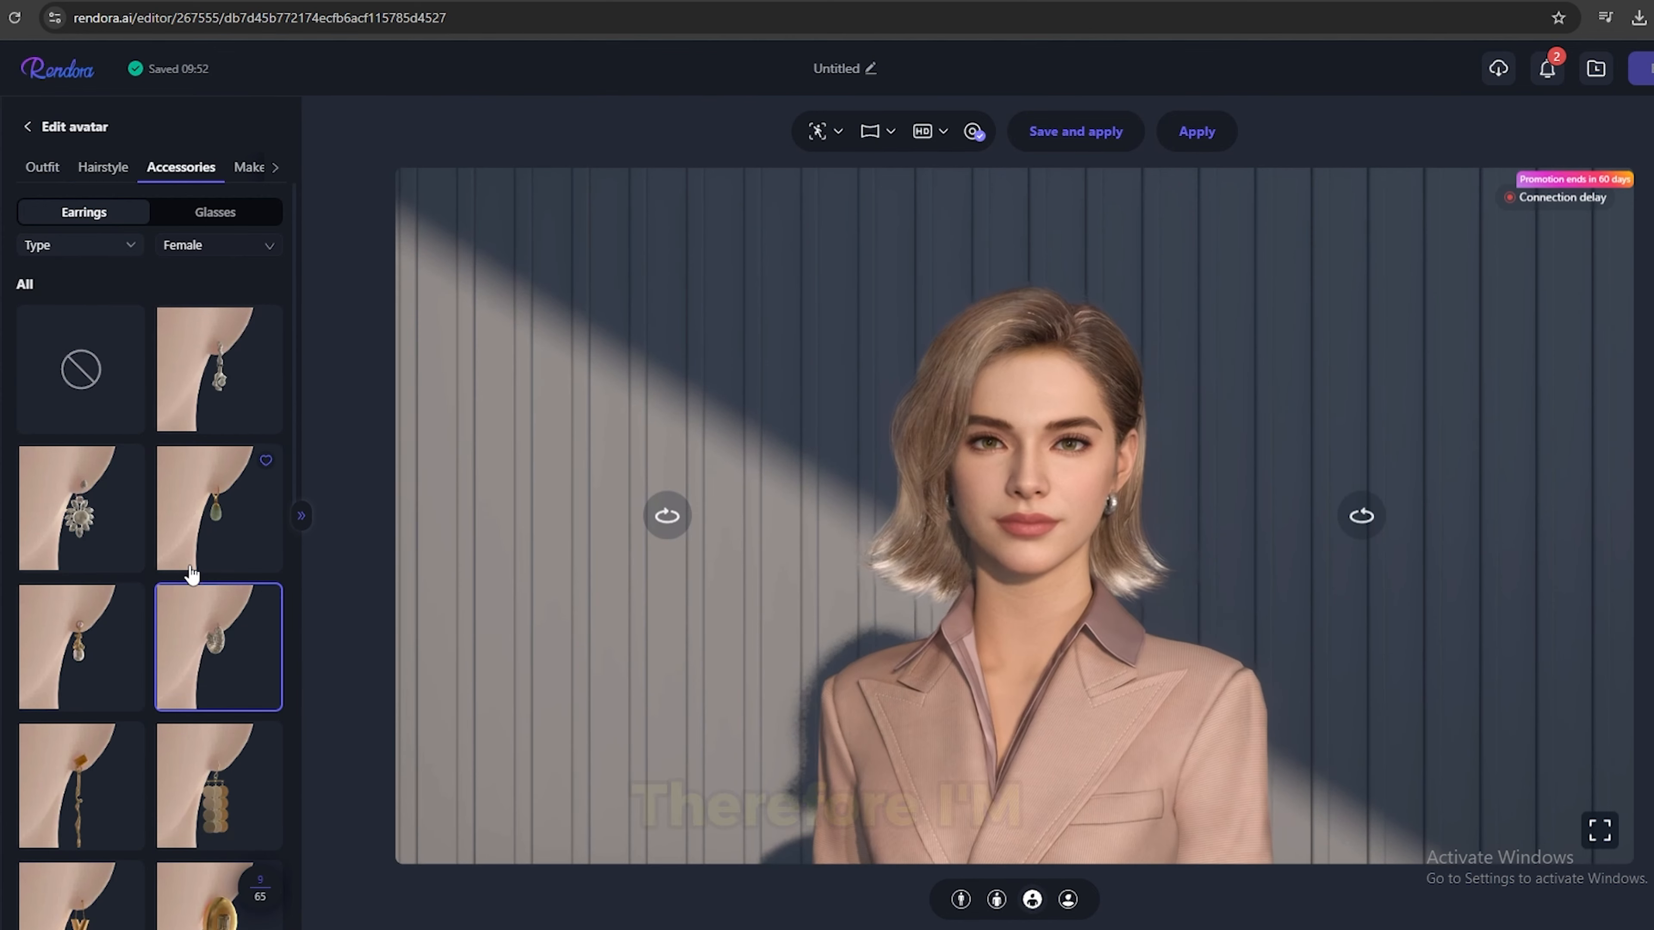
Give the avatar the high ponytail hairstyle and color the hair light blue.
{"action": "left_click", "coordinate": [115, 171]}
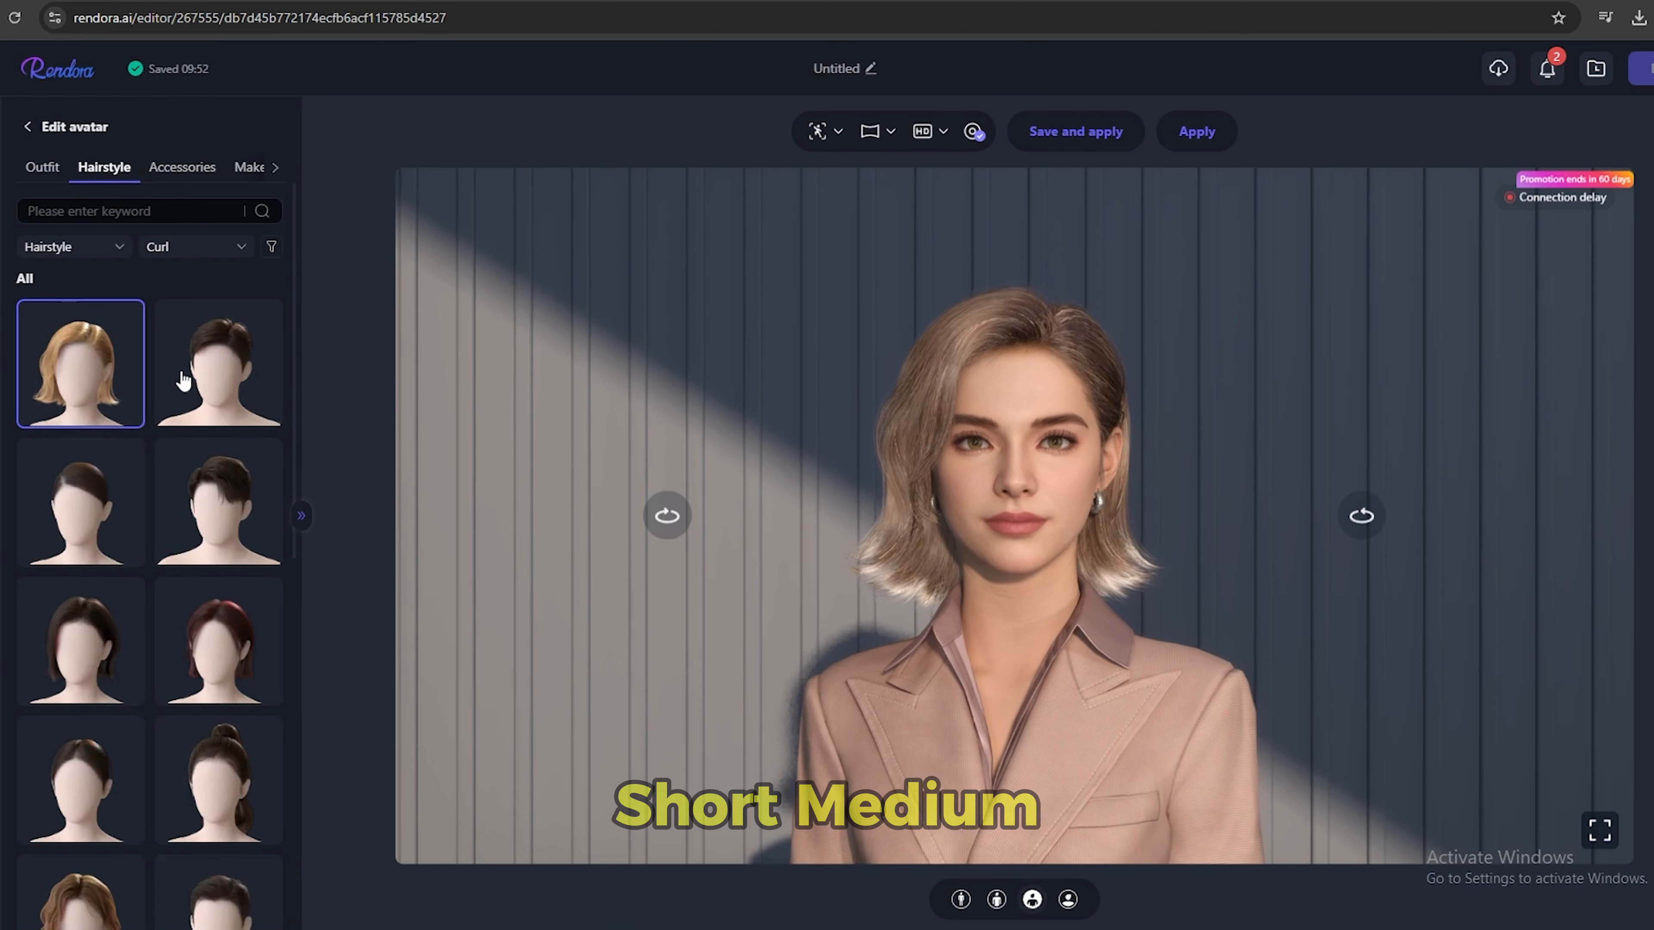
{"action": "scroll", "coordinate": [198, 377], "scroll_direction": "down", "scroll_amount": 3}
{"action": "left_click", "coordinate": [203, 606]}
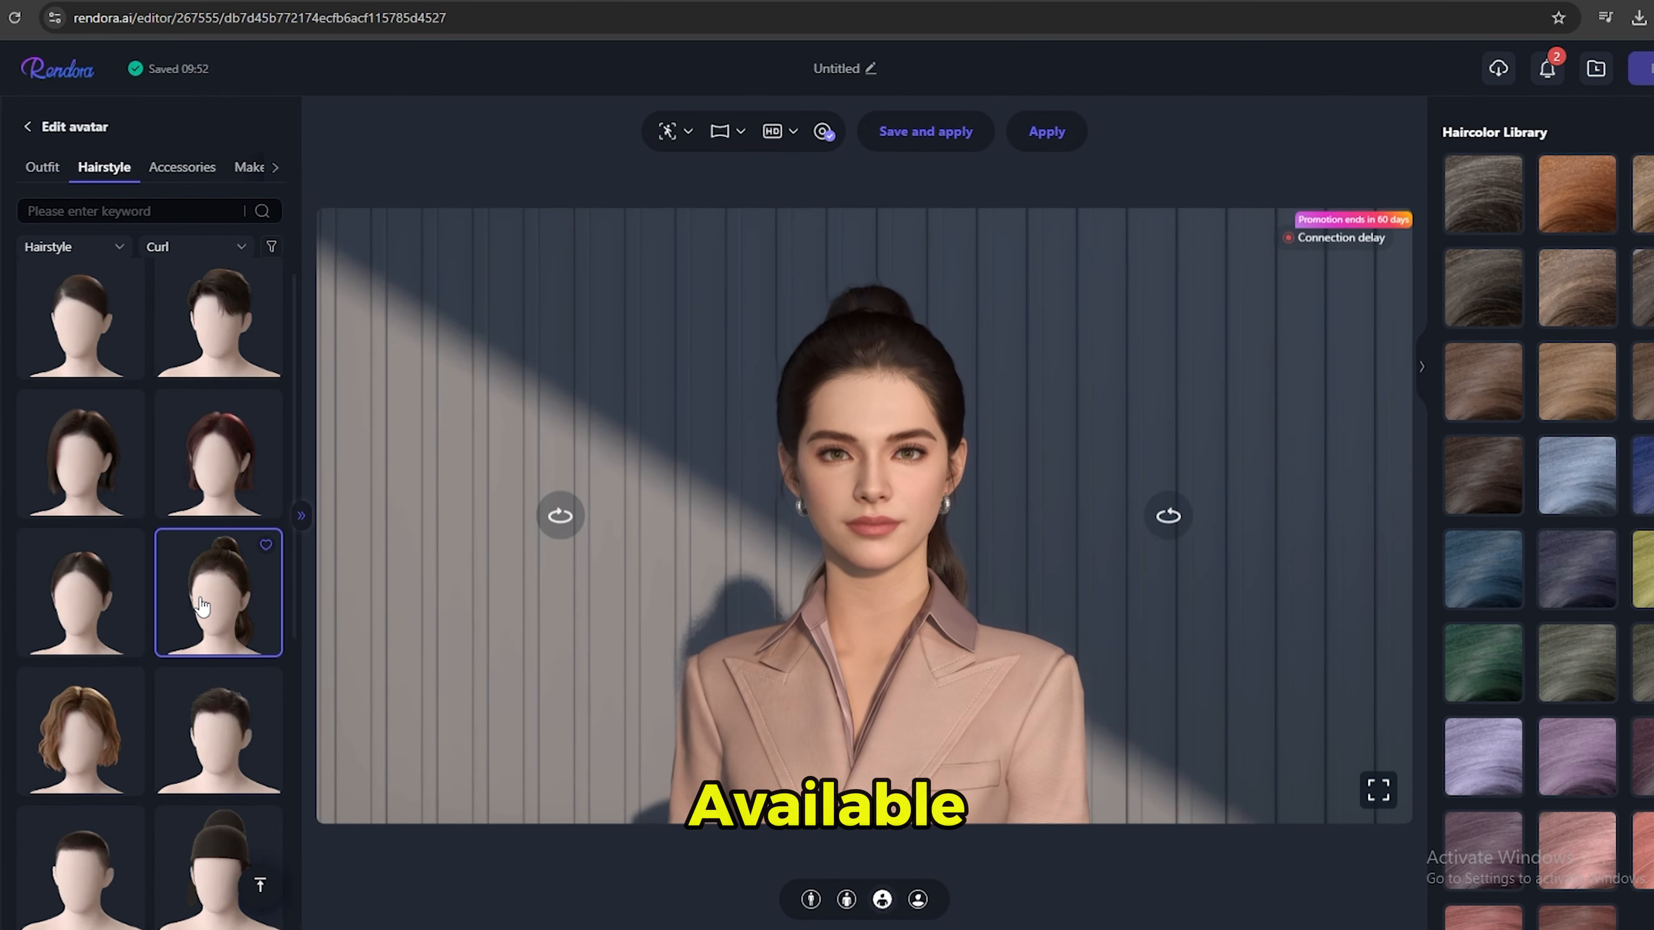
{"action": "scroll", "coordinate": [204, 653], "scroll_direction": "down", "scroll_amount": 5}
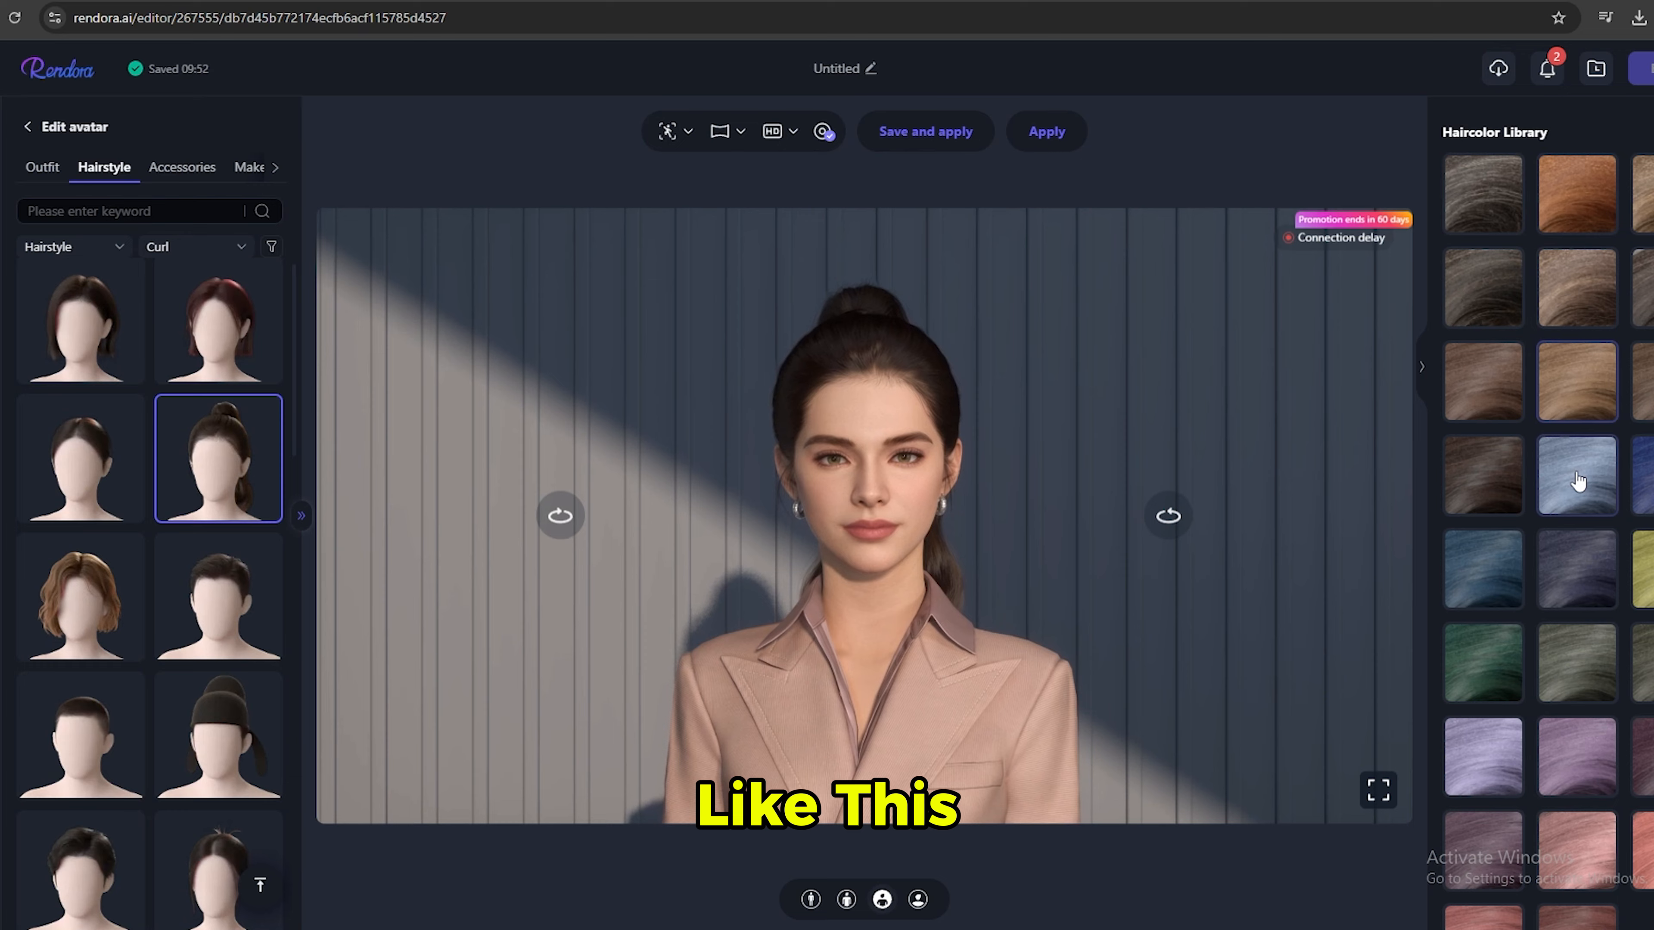
{"action": "left_click", "coordinate": [1578, 479]}
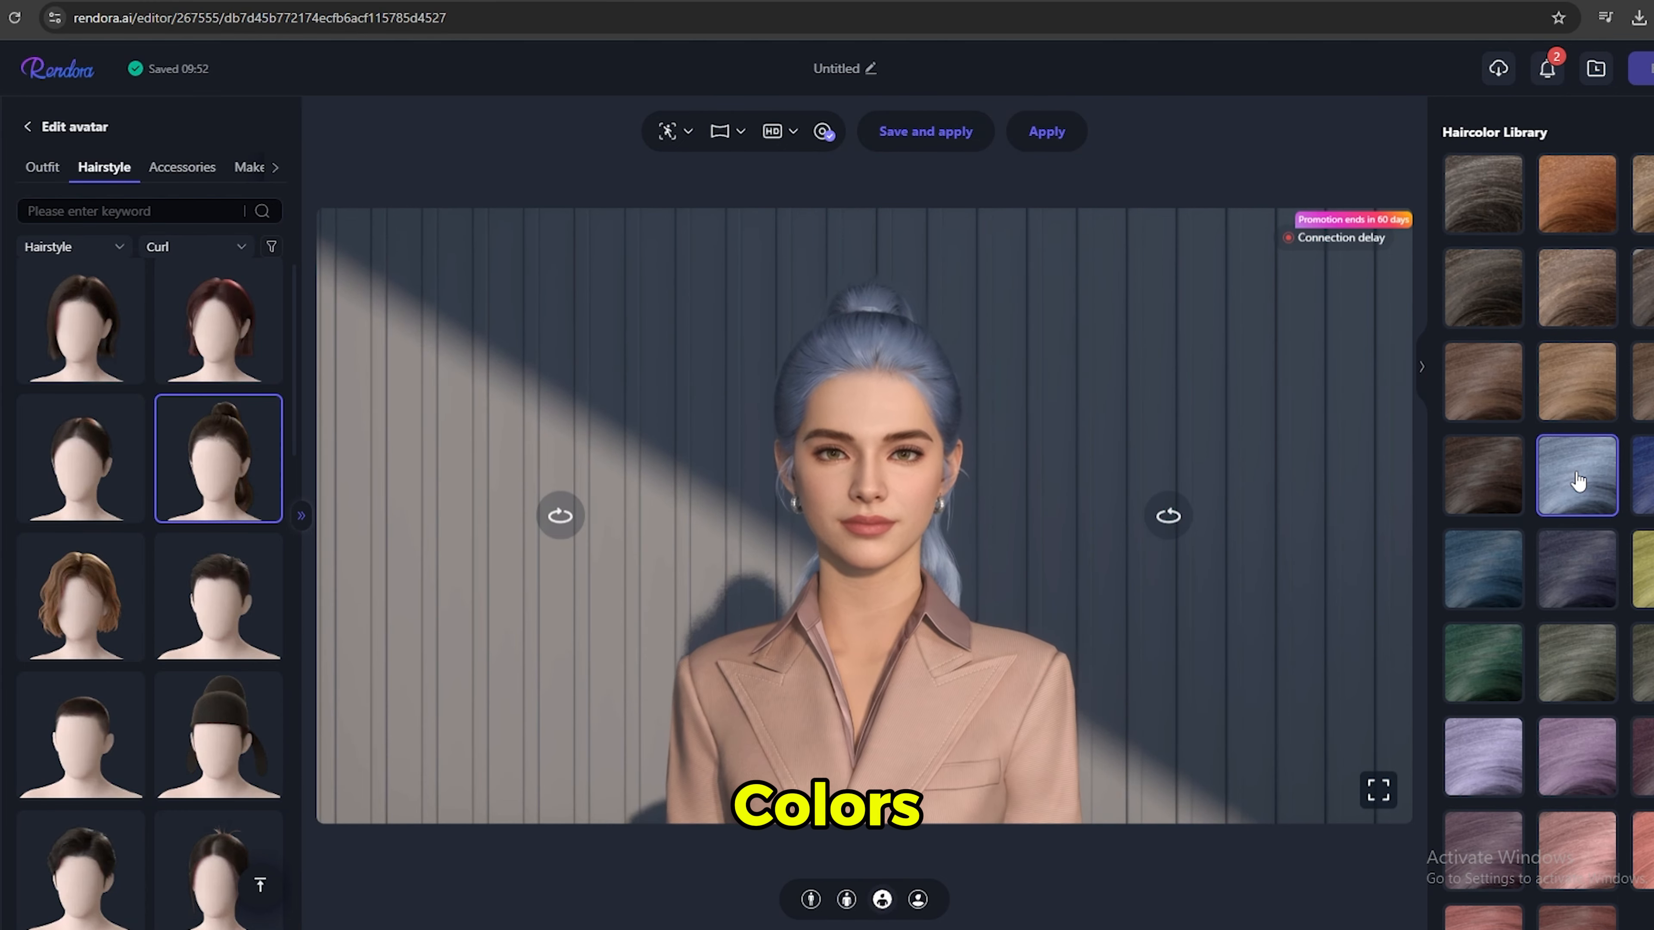
Look through the hair colors and recolor the avatar's ponytail golden light brown.
{"action": "scroll", "coordinate": [1572, 476], "scroll_direction": "down", "scroll_amount": 1}
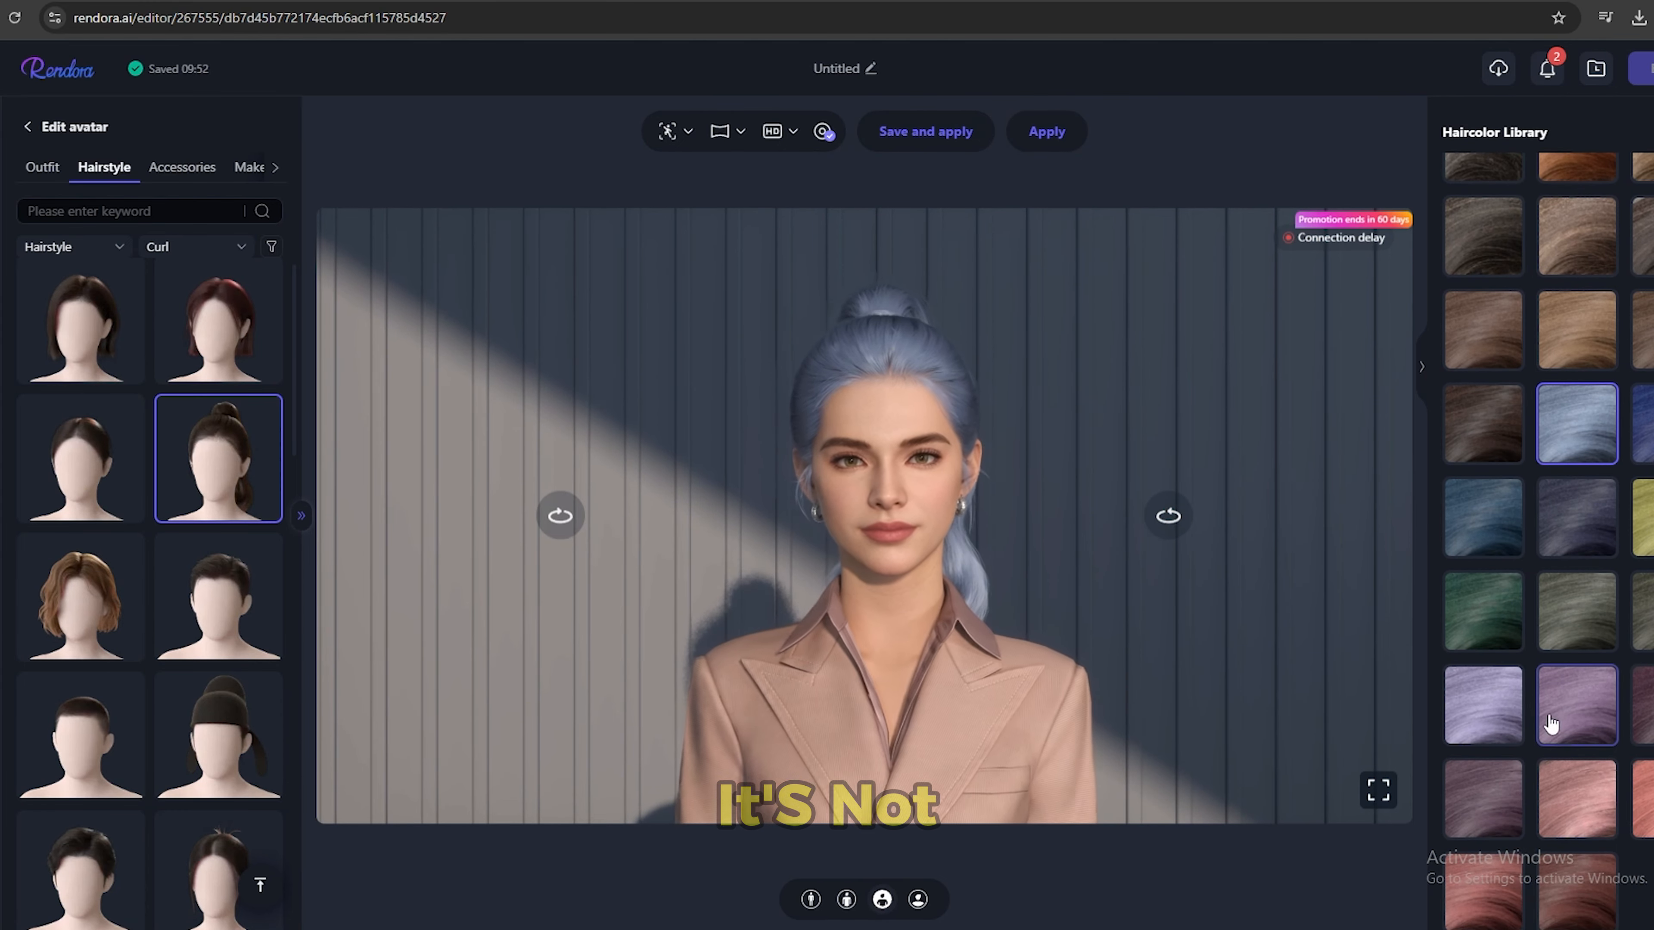
{"action": "left_click", "coordinate": [1597, 367]}
{"action": "scroll", "coordinate": [1597, 367], "scroll_direction": "up", "scroll_amount": 1}
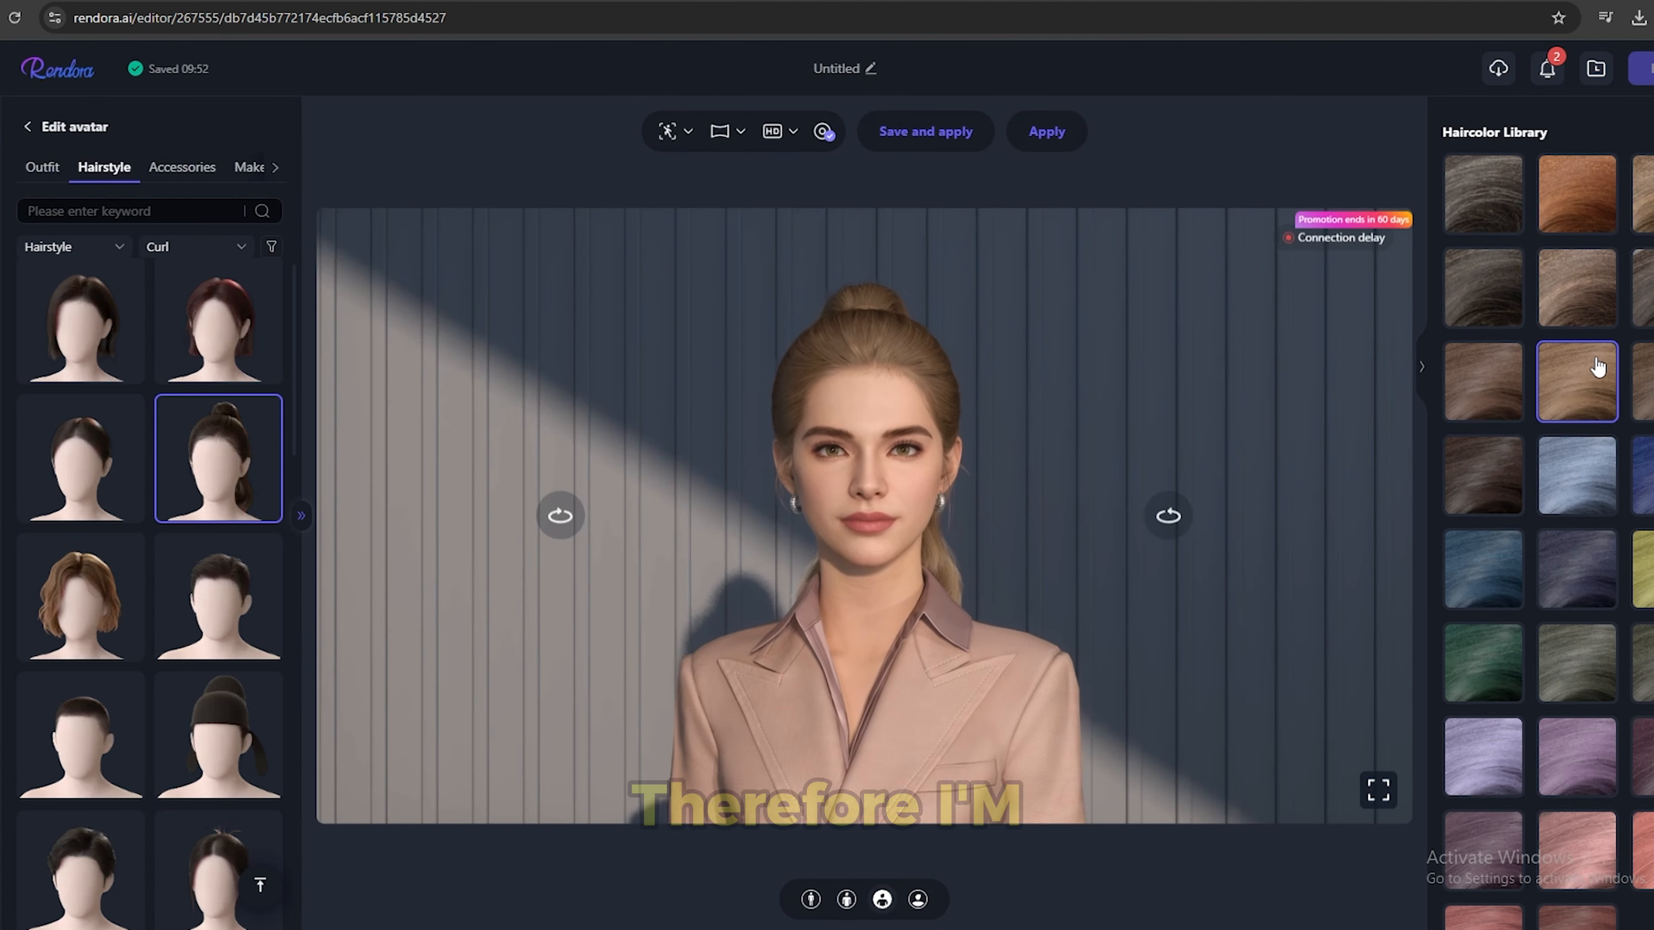
Try other outfits on the avatar, such as the grey blazer with jeans.
{"action": "left_click", "coordinate": [42, 171]}
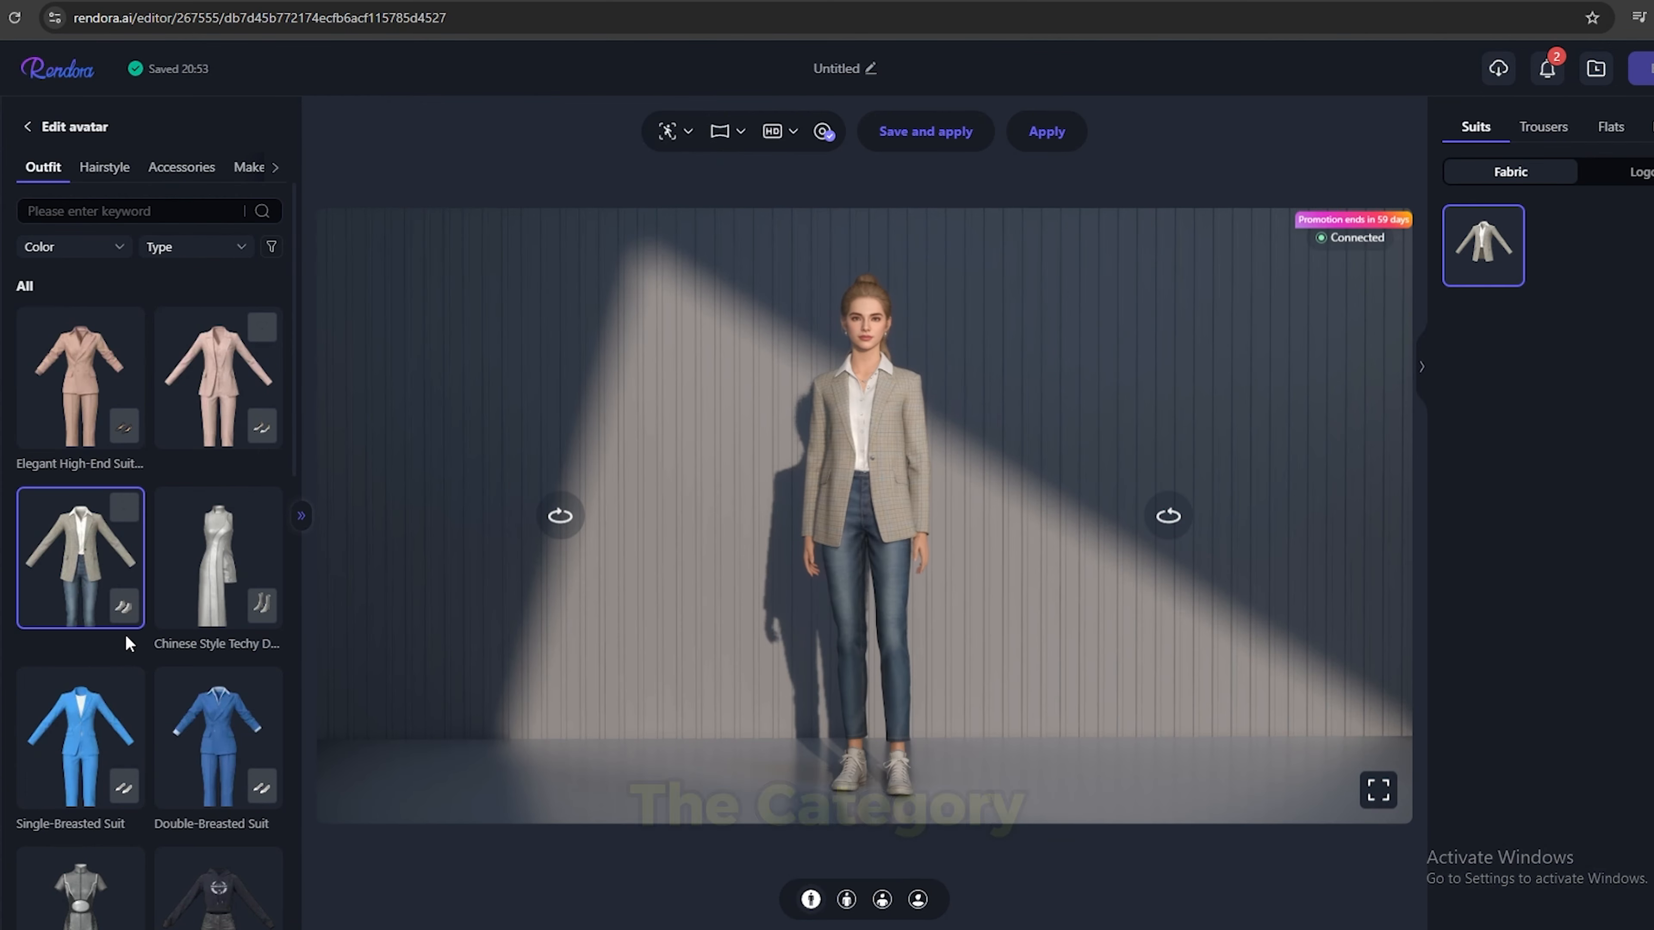
{"action": "scroll", "coordinate": [128, 617], "scroll_direction": "down", "scroll_amount": 4}
{"action": "left_click", "coordinate": [195, 478]}
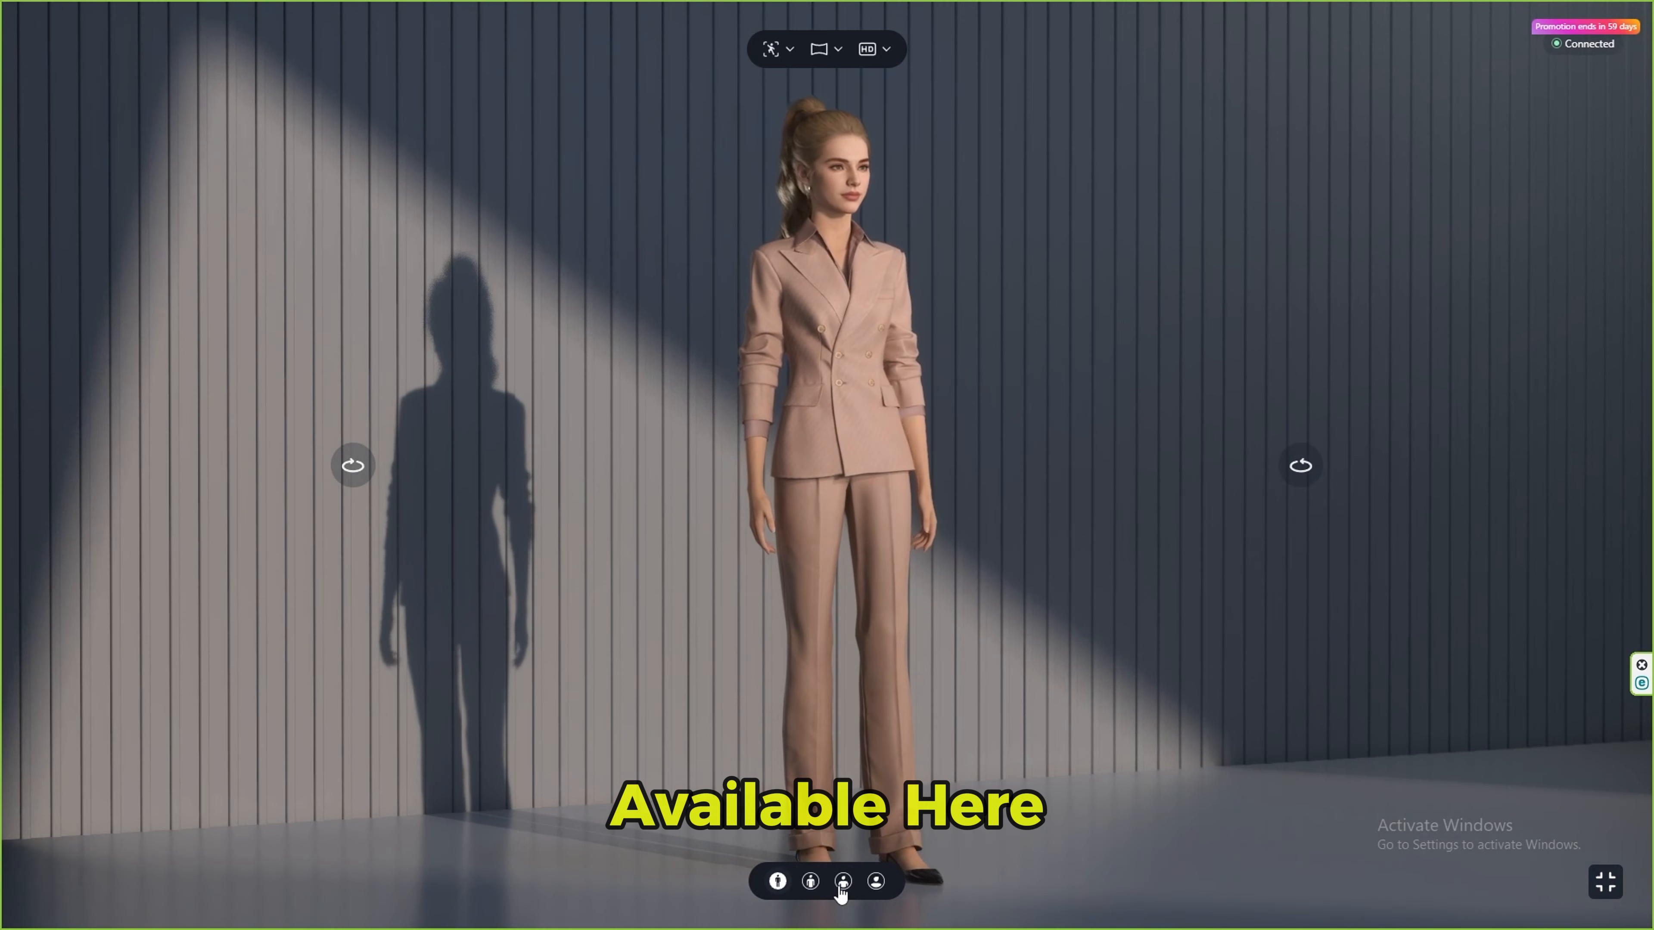
Examine the avatar in the closer framings and return to the full-body view.
{"action": "left_click", "coordinate": [881, 899]}
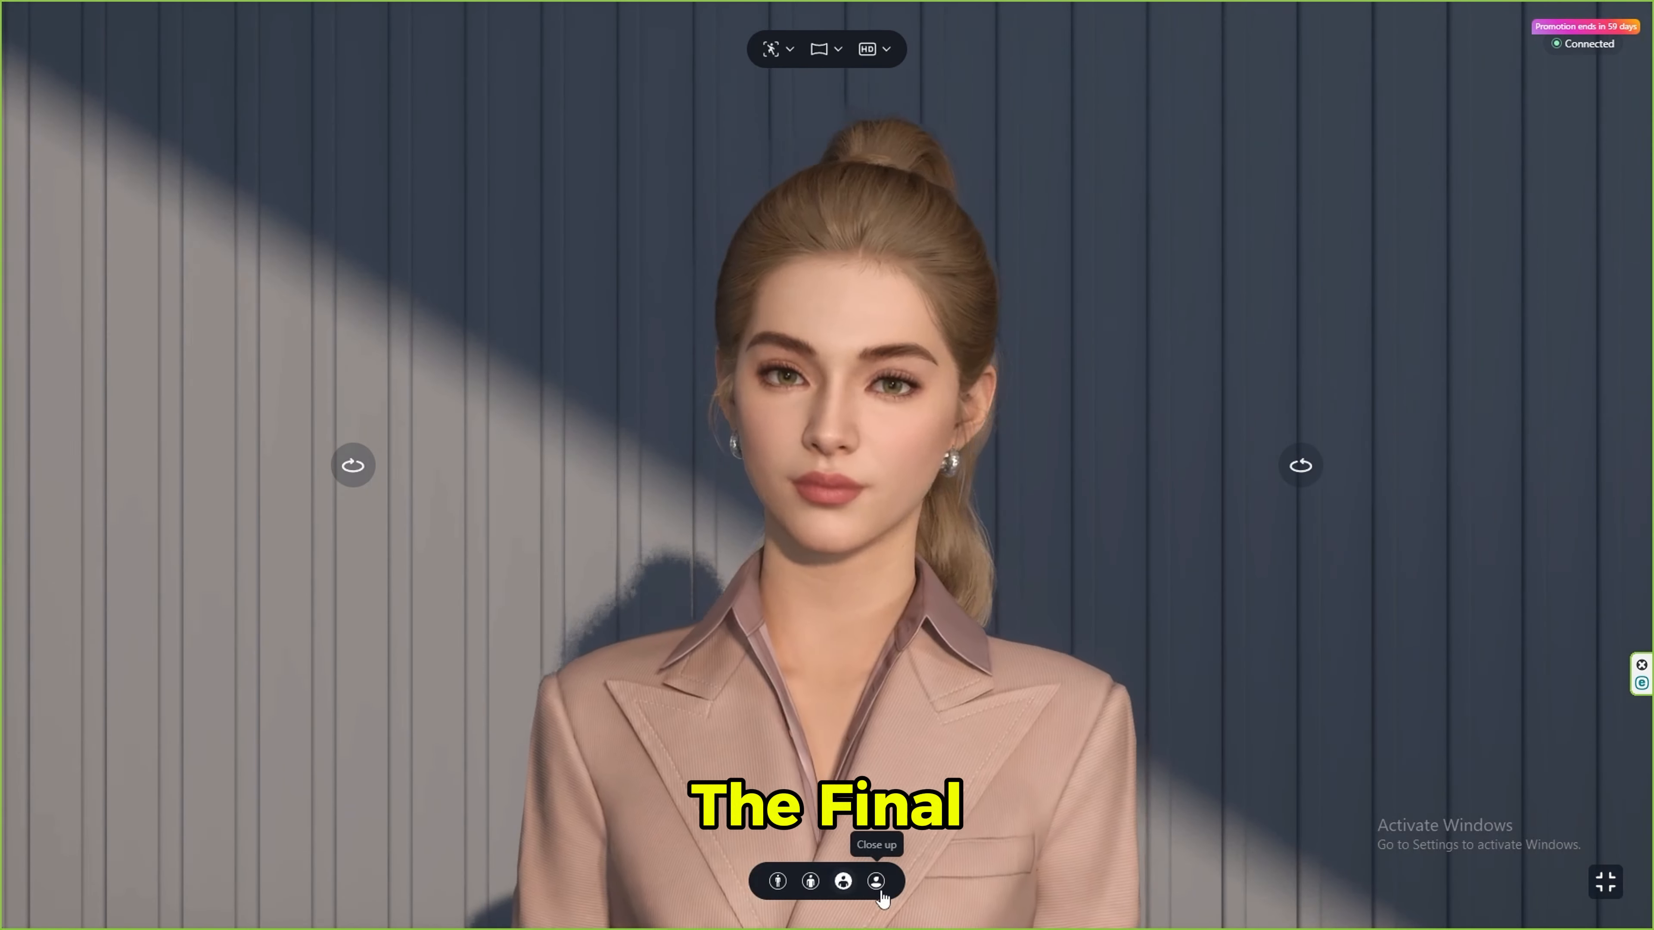
{"action": "left_click", "coordinate": [879, 894]}
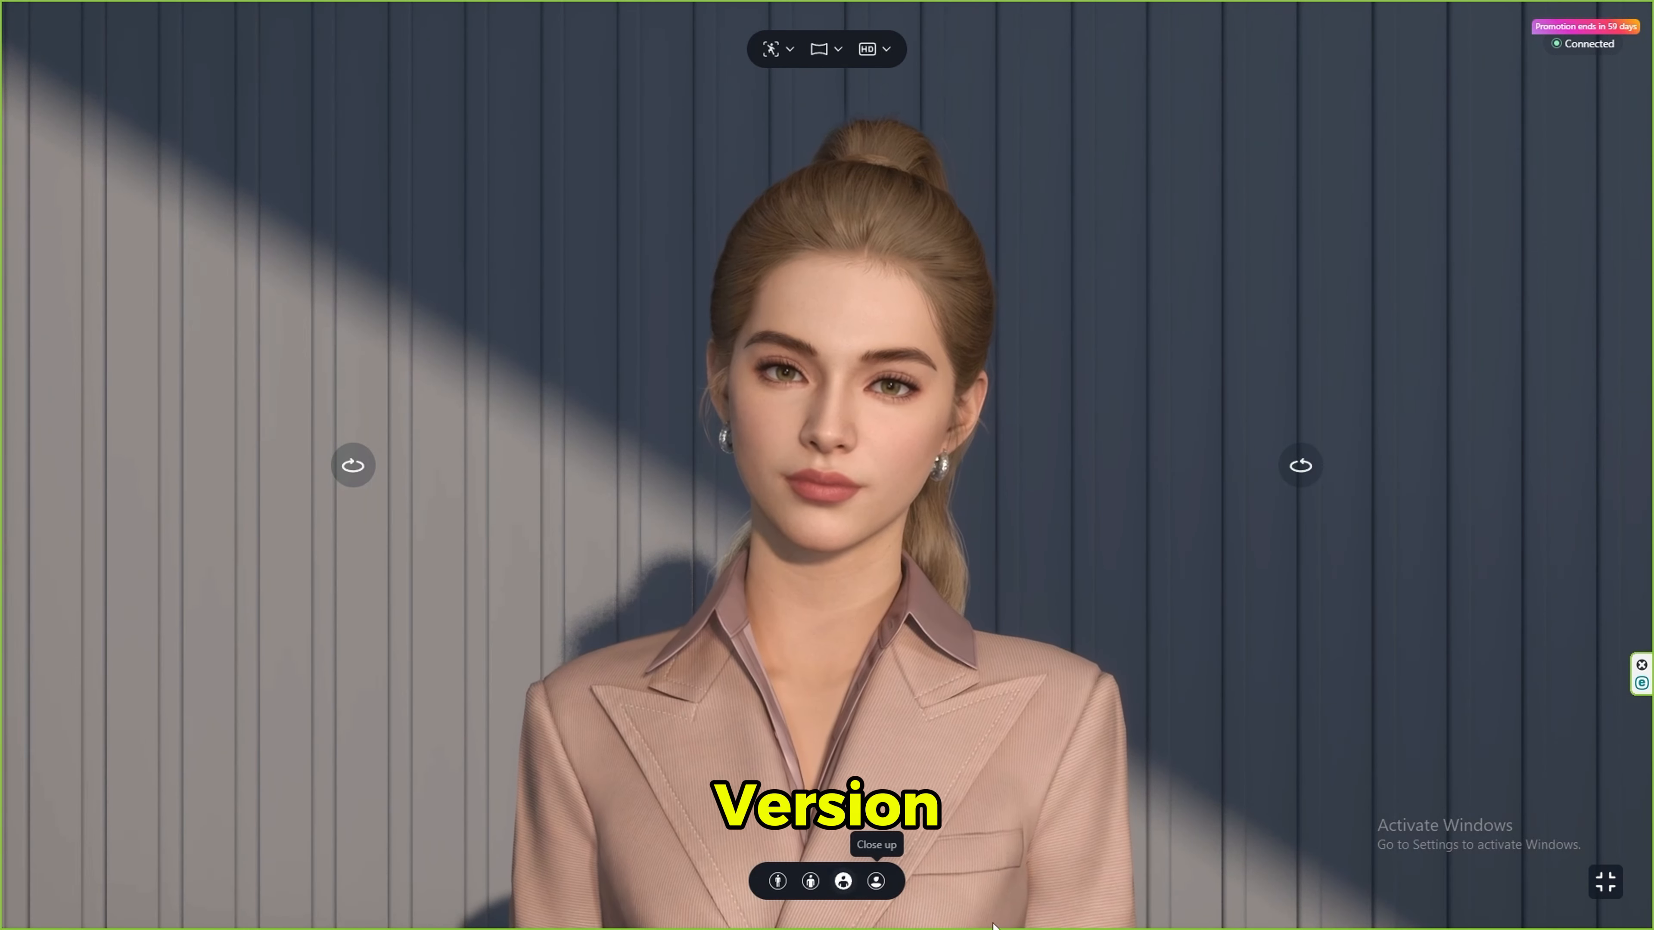
{"action": "left_click", "coordinate": [777, 883]}
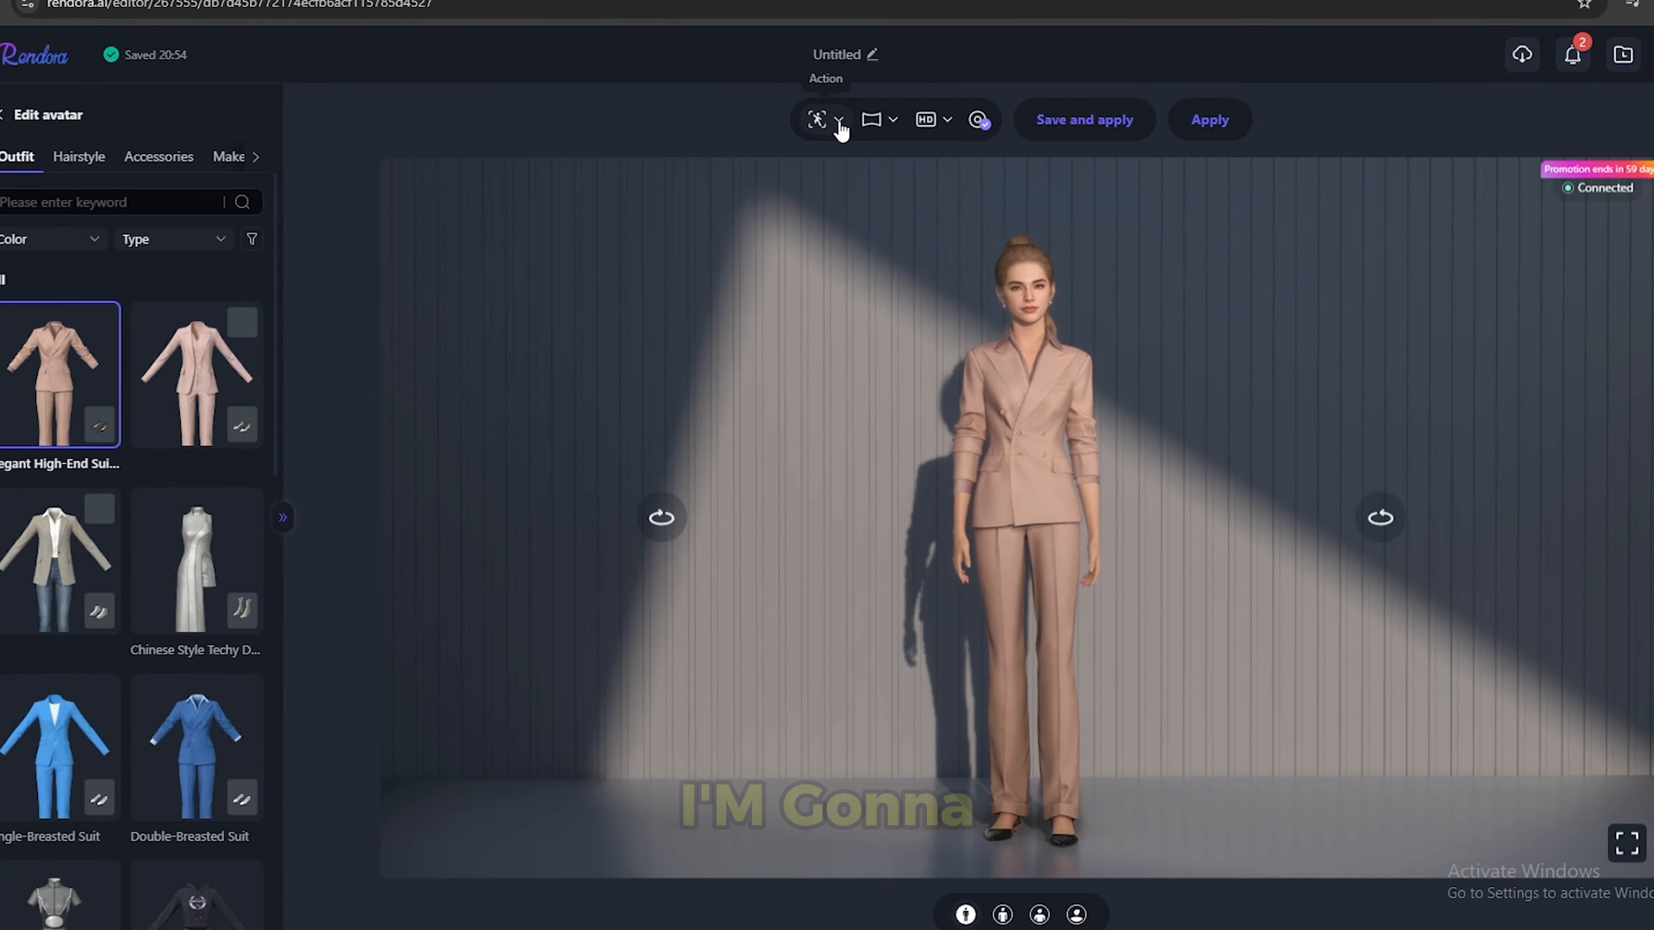
Preview the avatar's movement with the available actions.
{"action": "left_click", "coordinate": [838, 120]}
{"action": "left_click", "coordinate": [871, 170]}
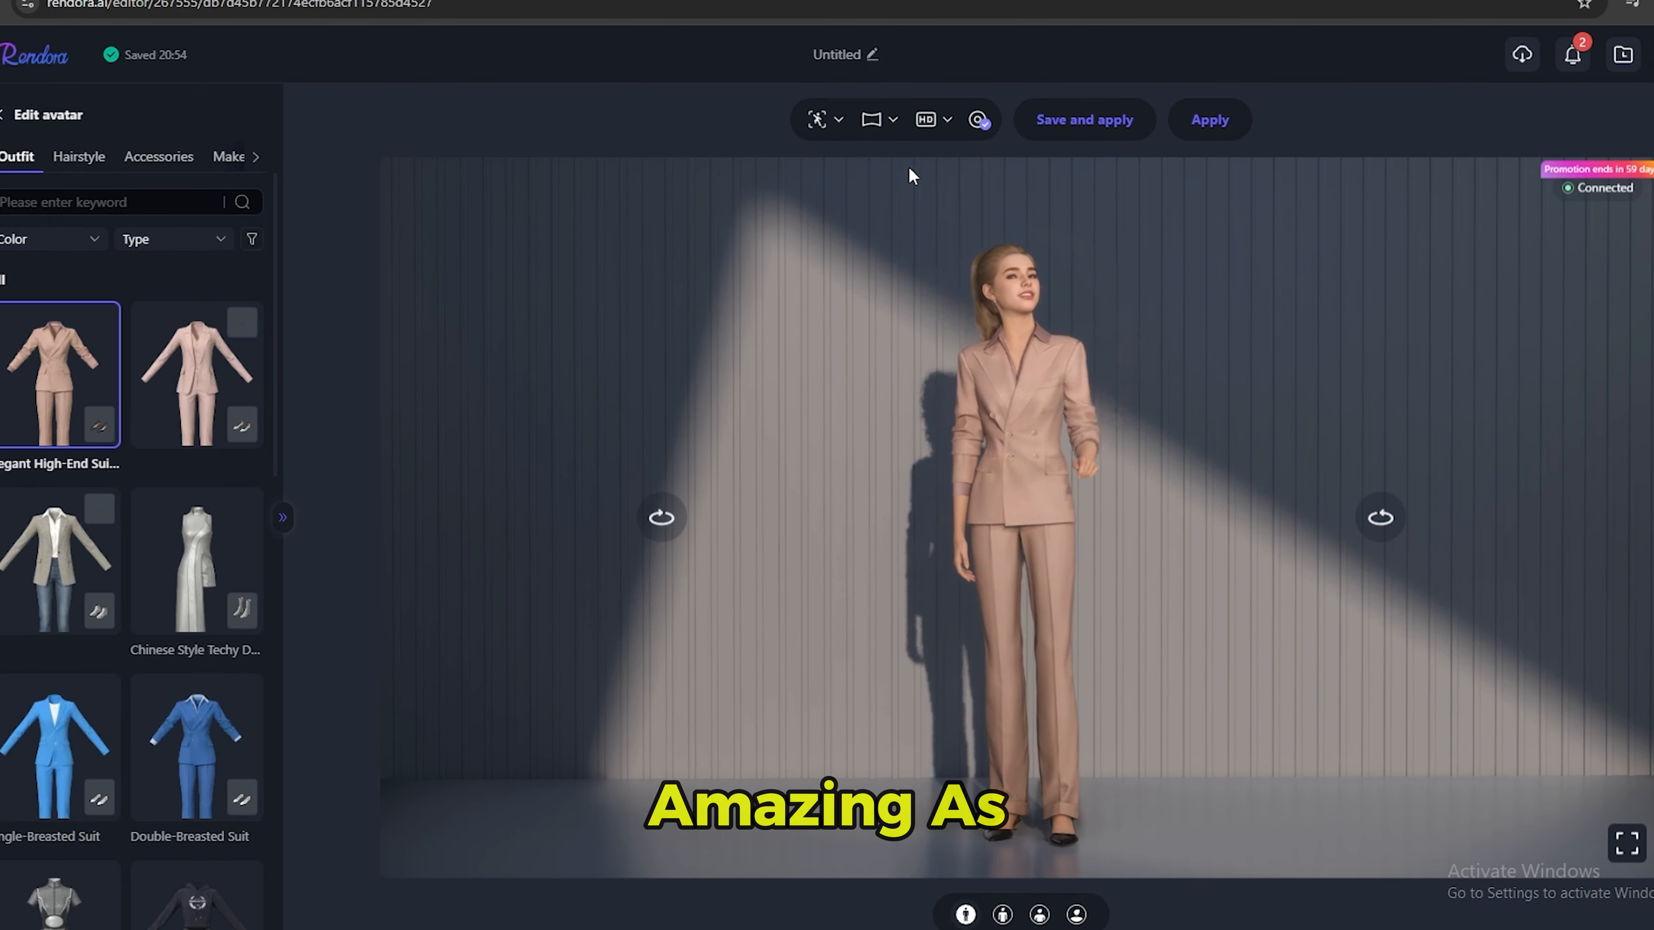
{"action": "left_click", "coordinate": [838, 119]}
{"action": "left_click", "coordinate": [1138, 168]}
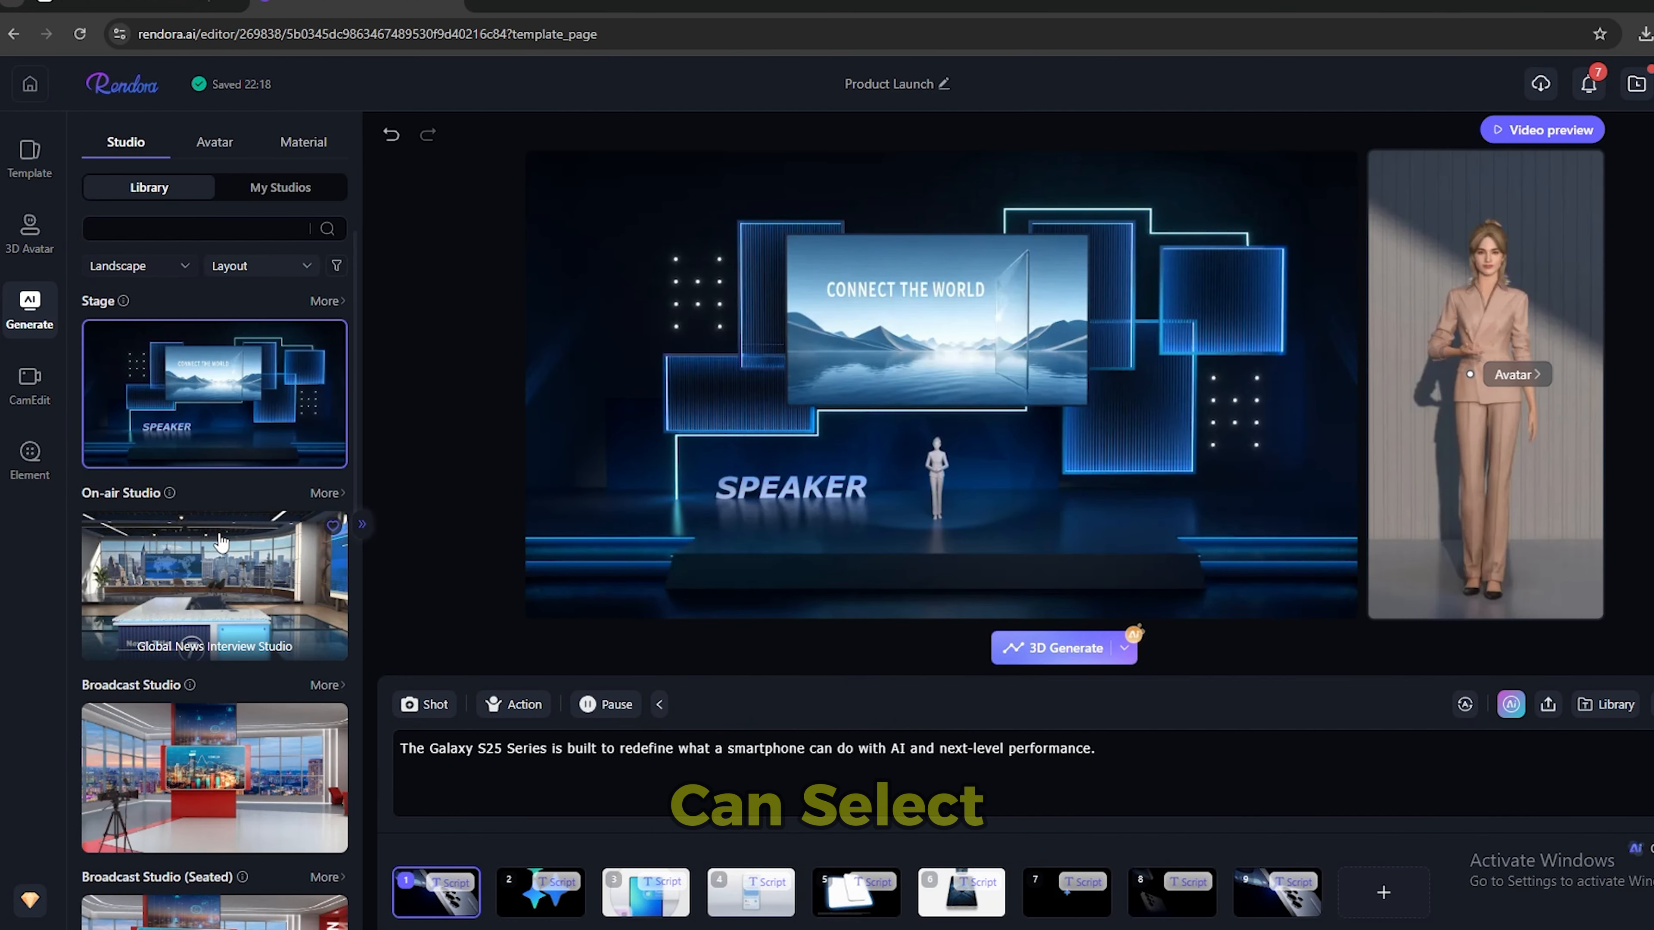
Look through the landscape studio scenes and the layout categories in the studio library.
{"action": "mouse_move", "coordinate": [221, 540]}
{"action": "scroll", "coordinate": [247, 495], "scroll_direction": "down", "scroll_amount": 2}
{"action": "scroll", "coordinate": [272, 456], "scroll_direction": "down", "scroll_amount": 6}
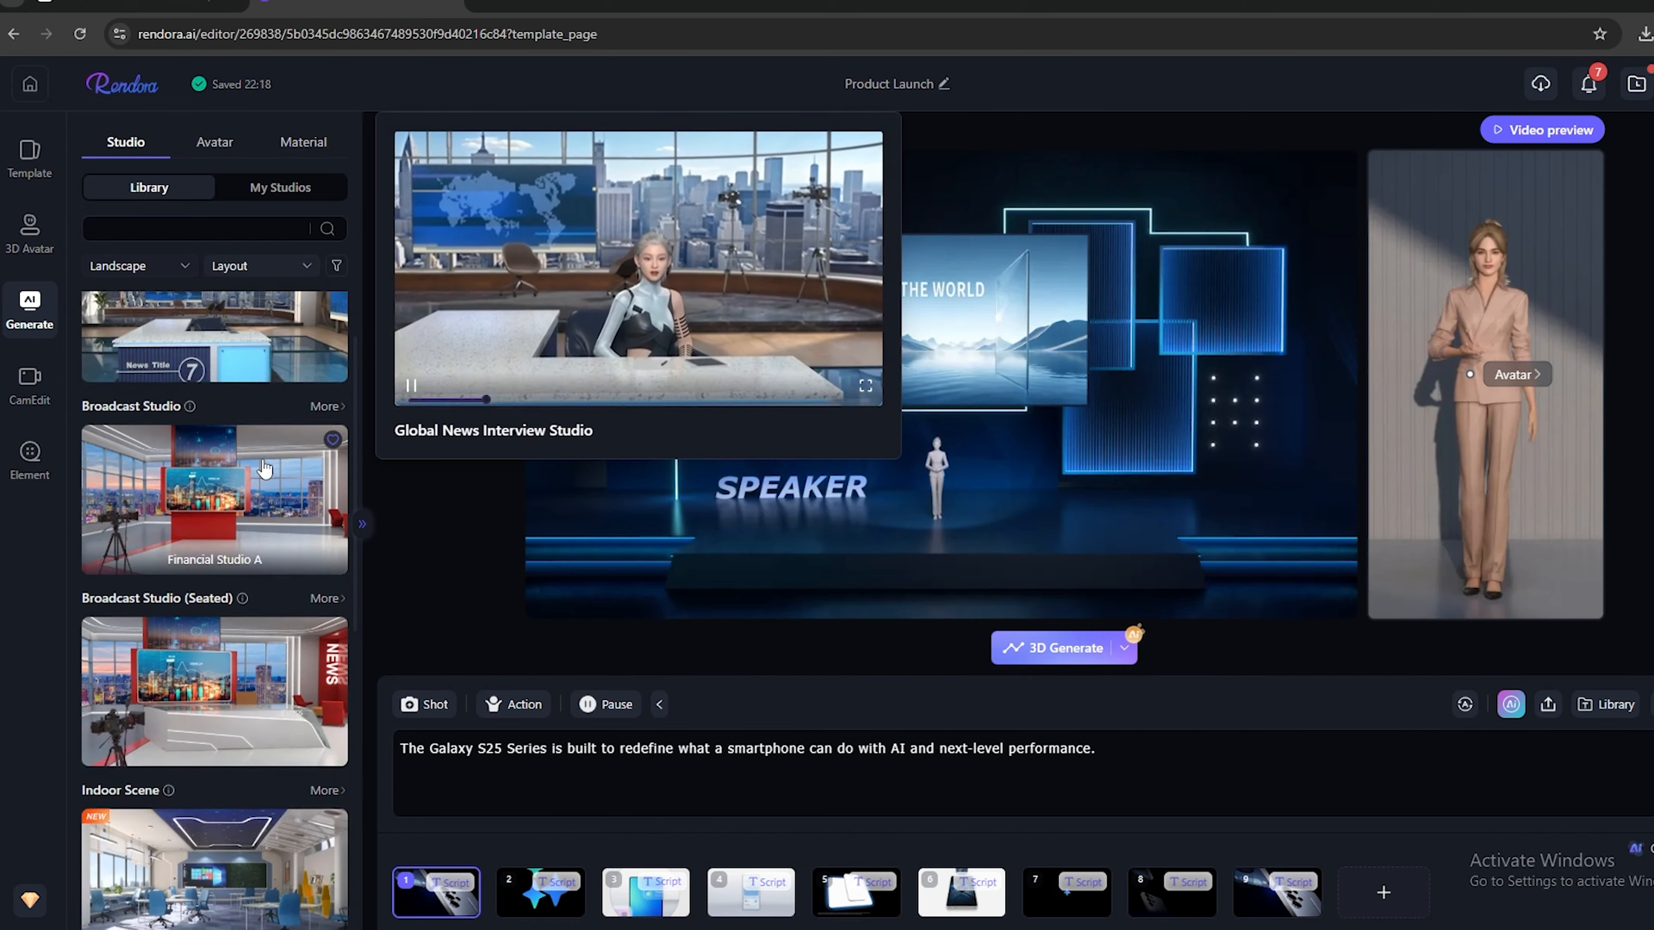
{"action": "scroll", "coordinate": [241, 537], "scroll_direction": "down", "scroll_amount": 7}
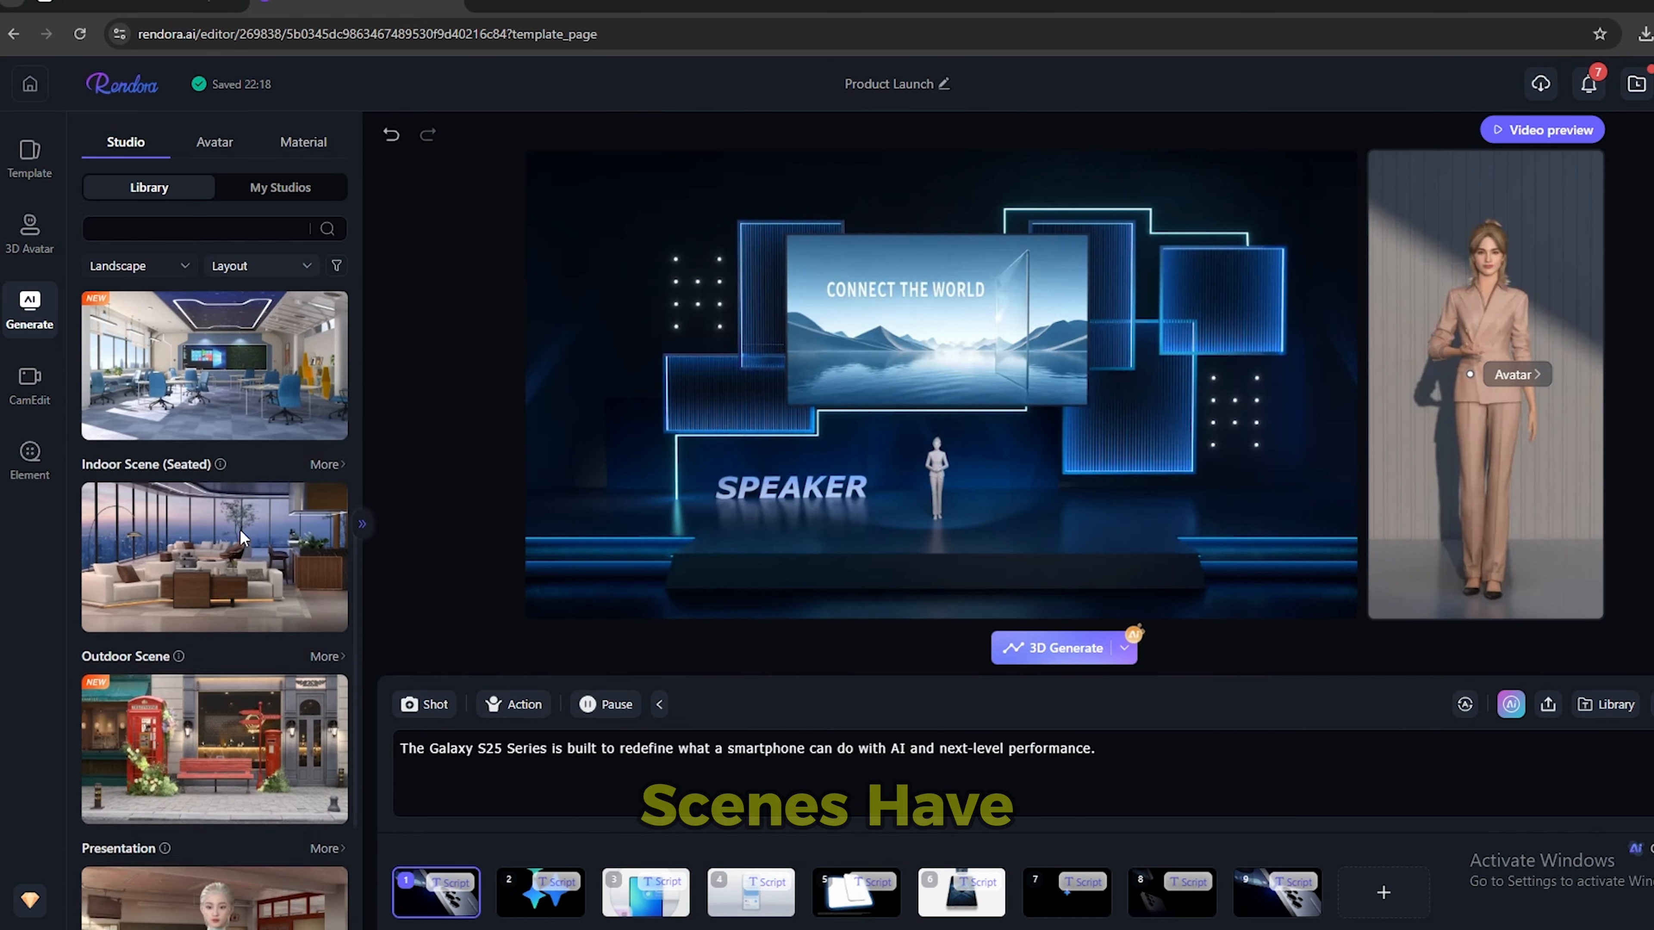
{"action": "scroll", "coordinate": [240, 531], "scroll_direction": "up", "scroll_amount": 12}
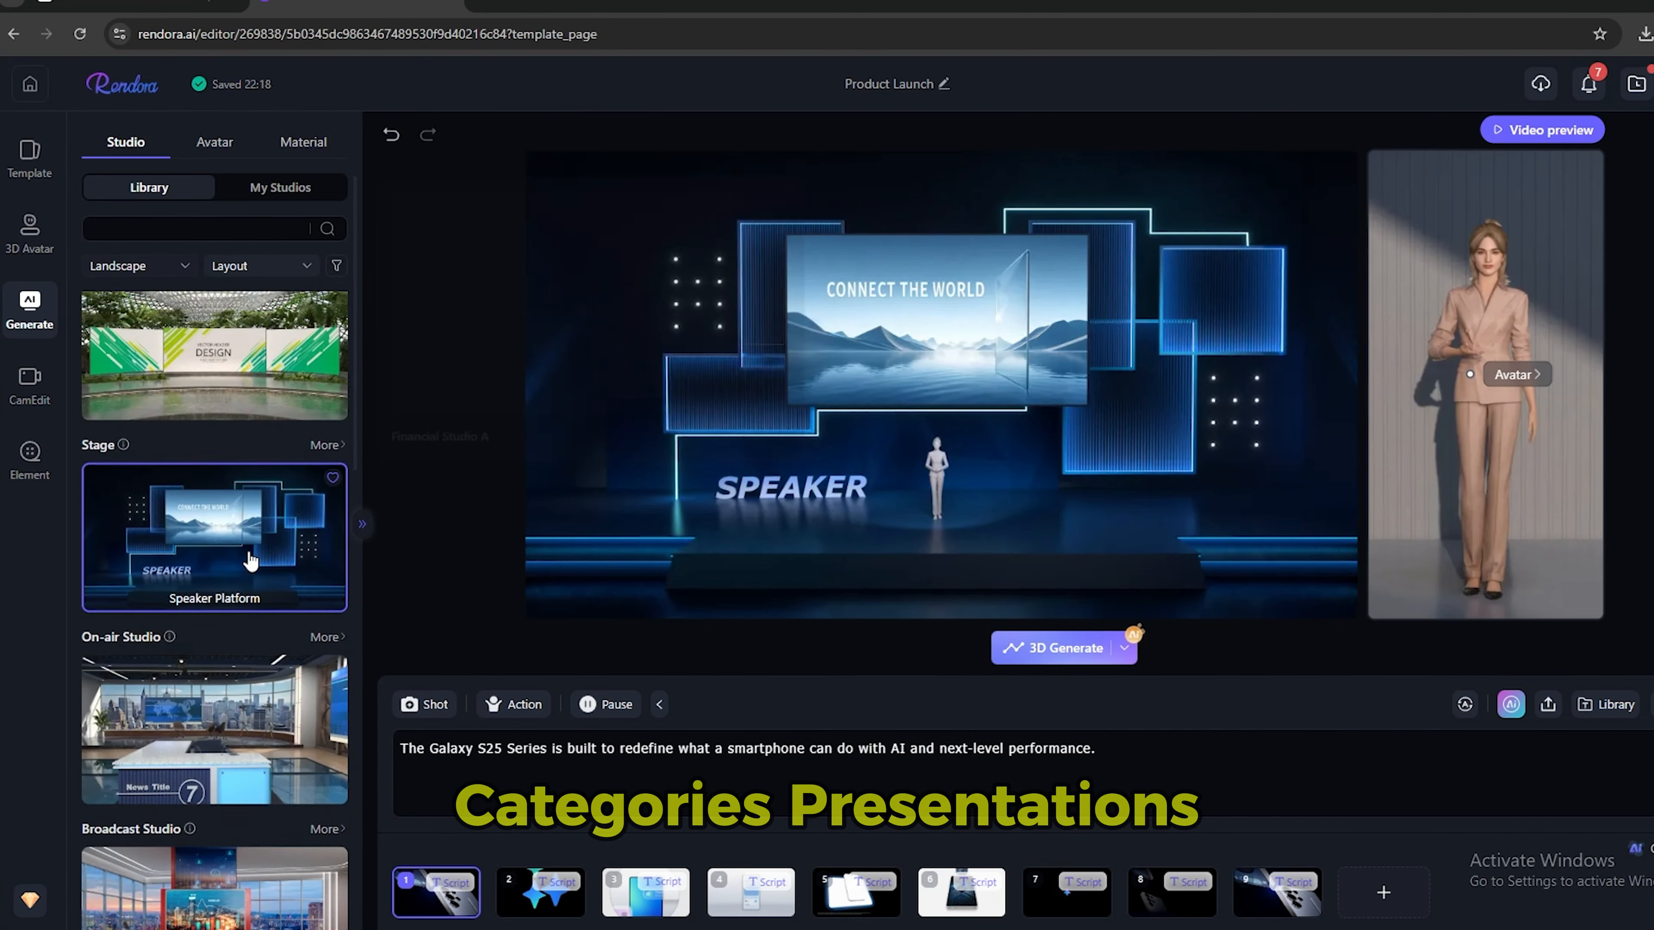
{"action": "scroll", "coordinate": [242, 542], "scroll_direction": "up", "scroll_amount": 1}
{"action": "left_click", "coordinate": [279, 267]}
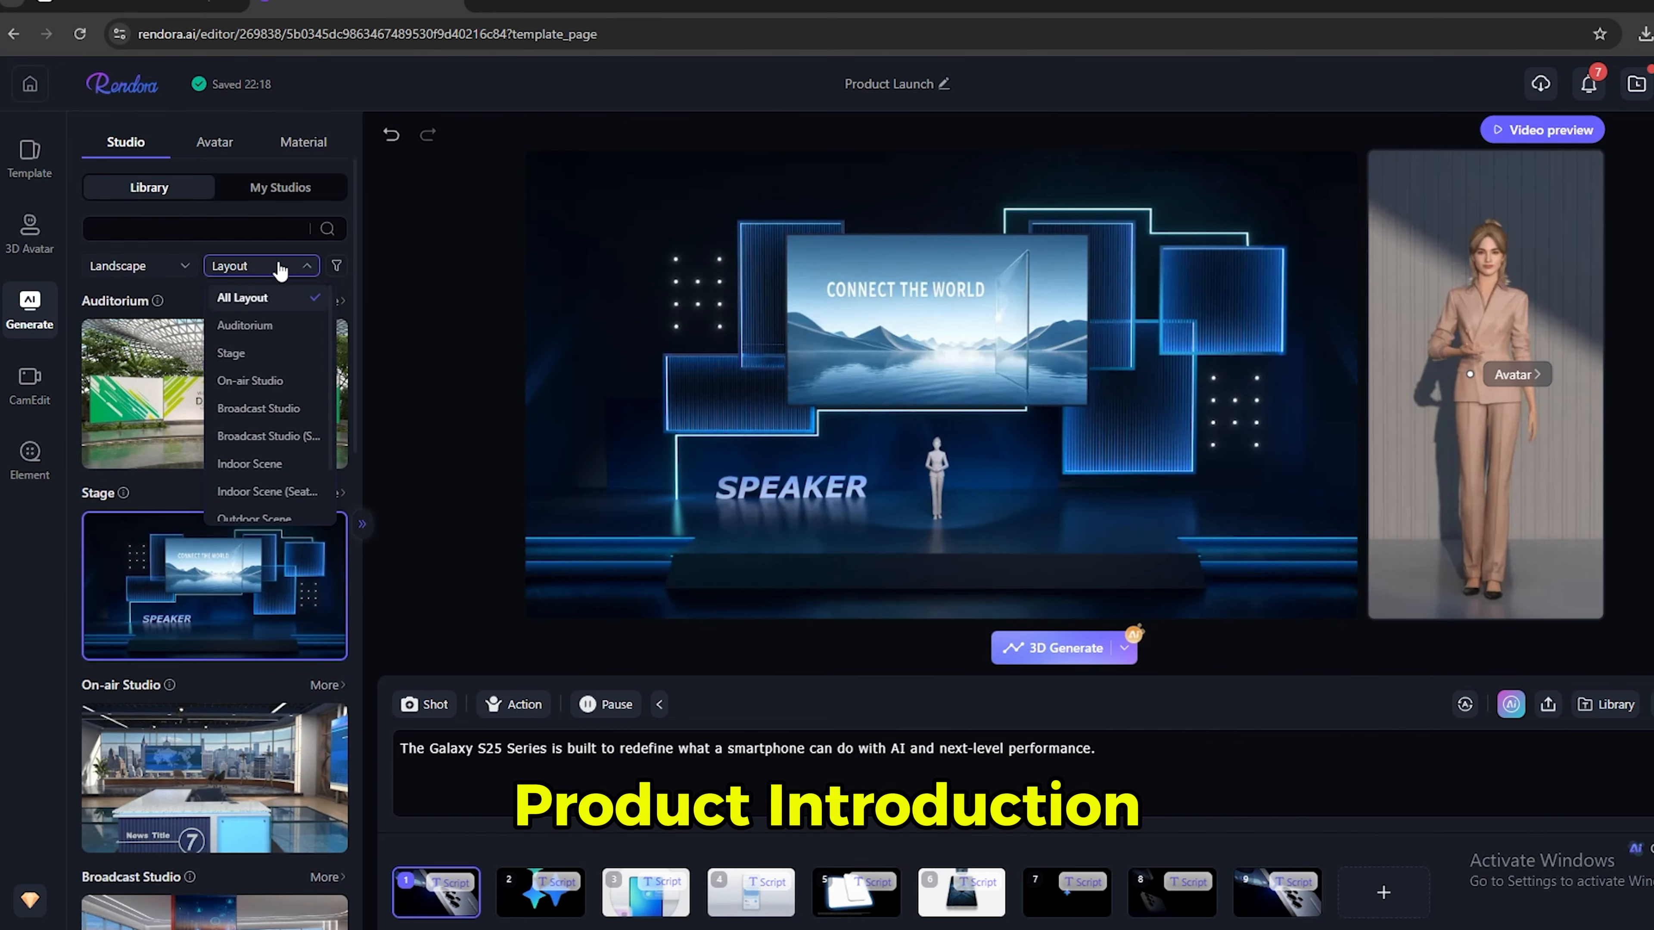
{"action": "scroll", "coordinate": [269, 381], "scroll_direction": "down", "scroll_amount": 2}
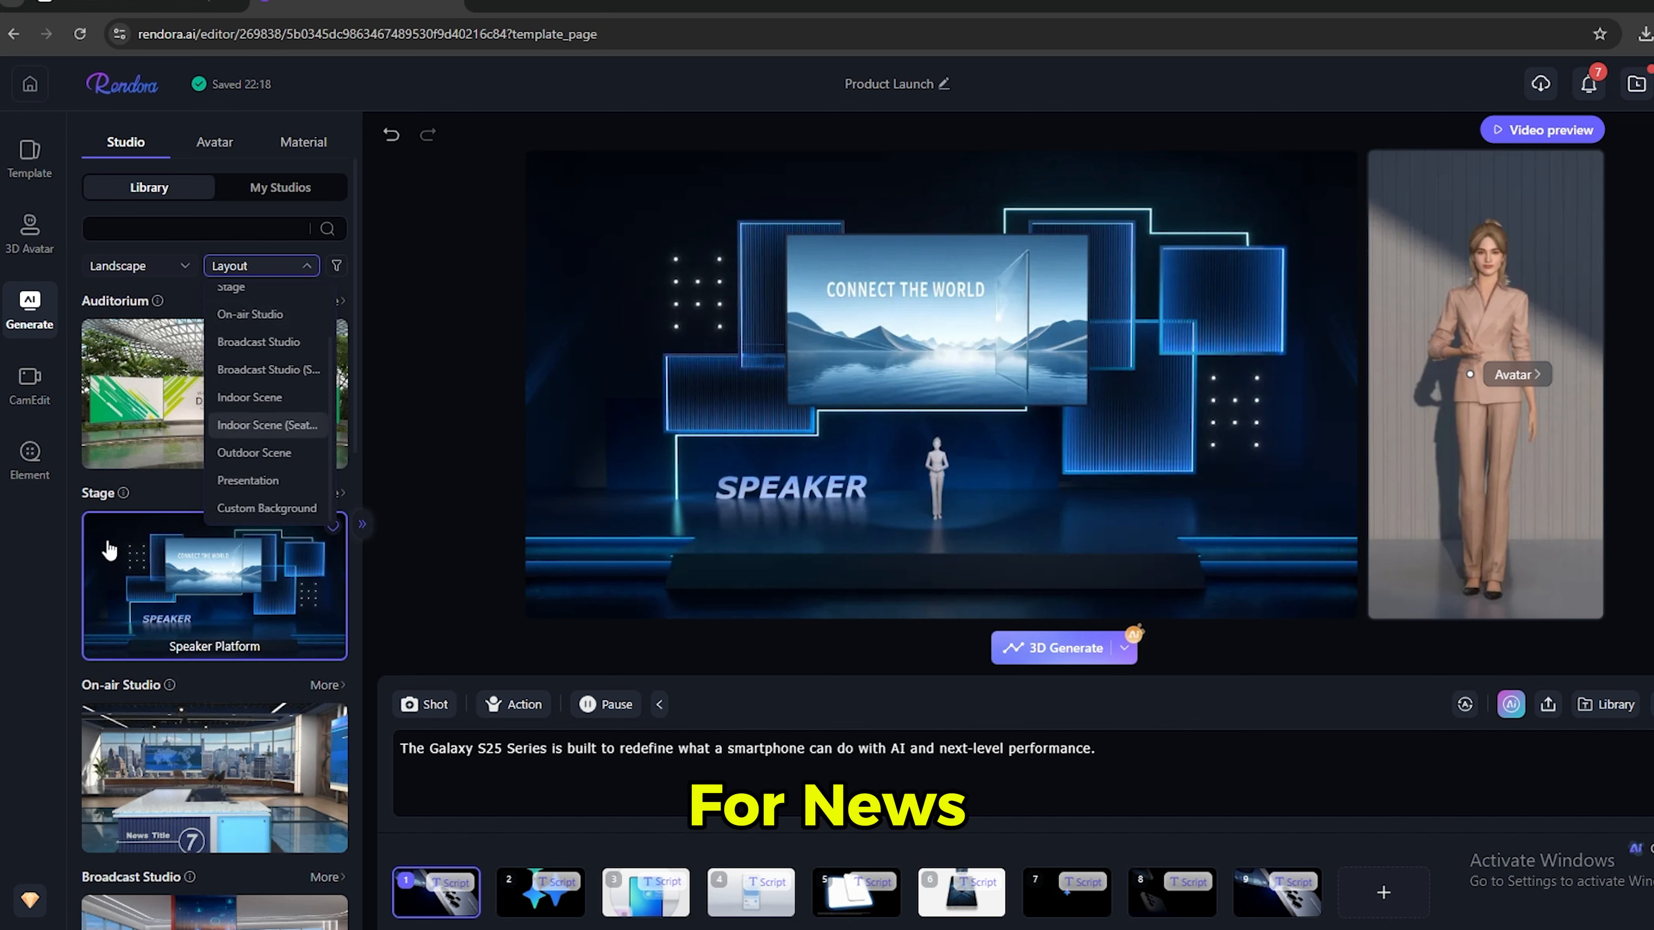
{"action": "left_click", "coordinate": [52, 569]}
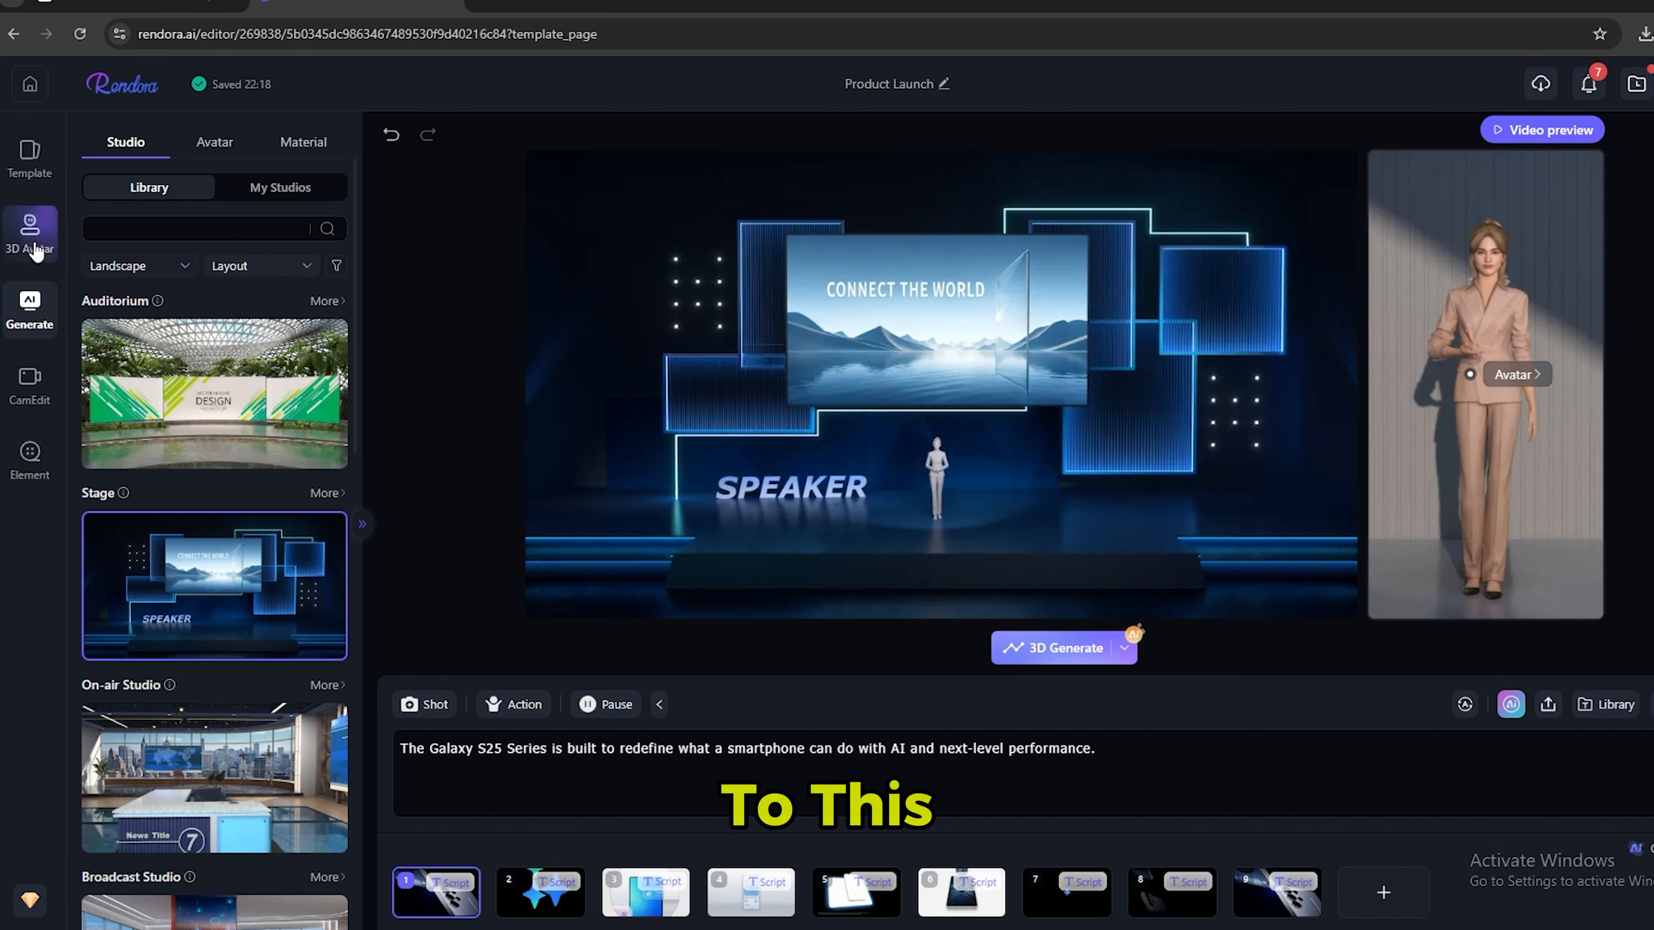
Look through the landscape video templates and return to the studio scenes with the Speaker Platform stage.
{"action": "left_click", "coordinate": [30, 173]}
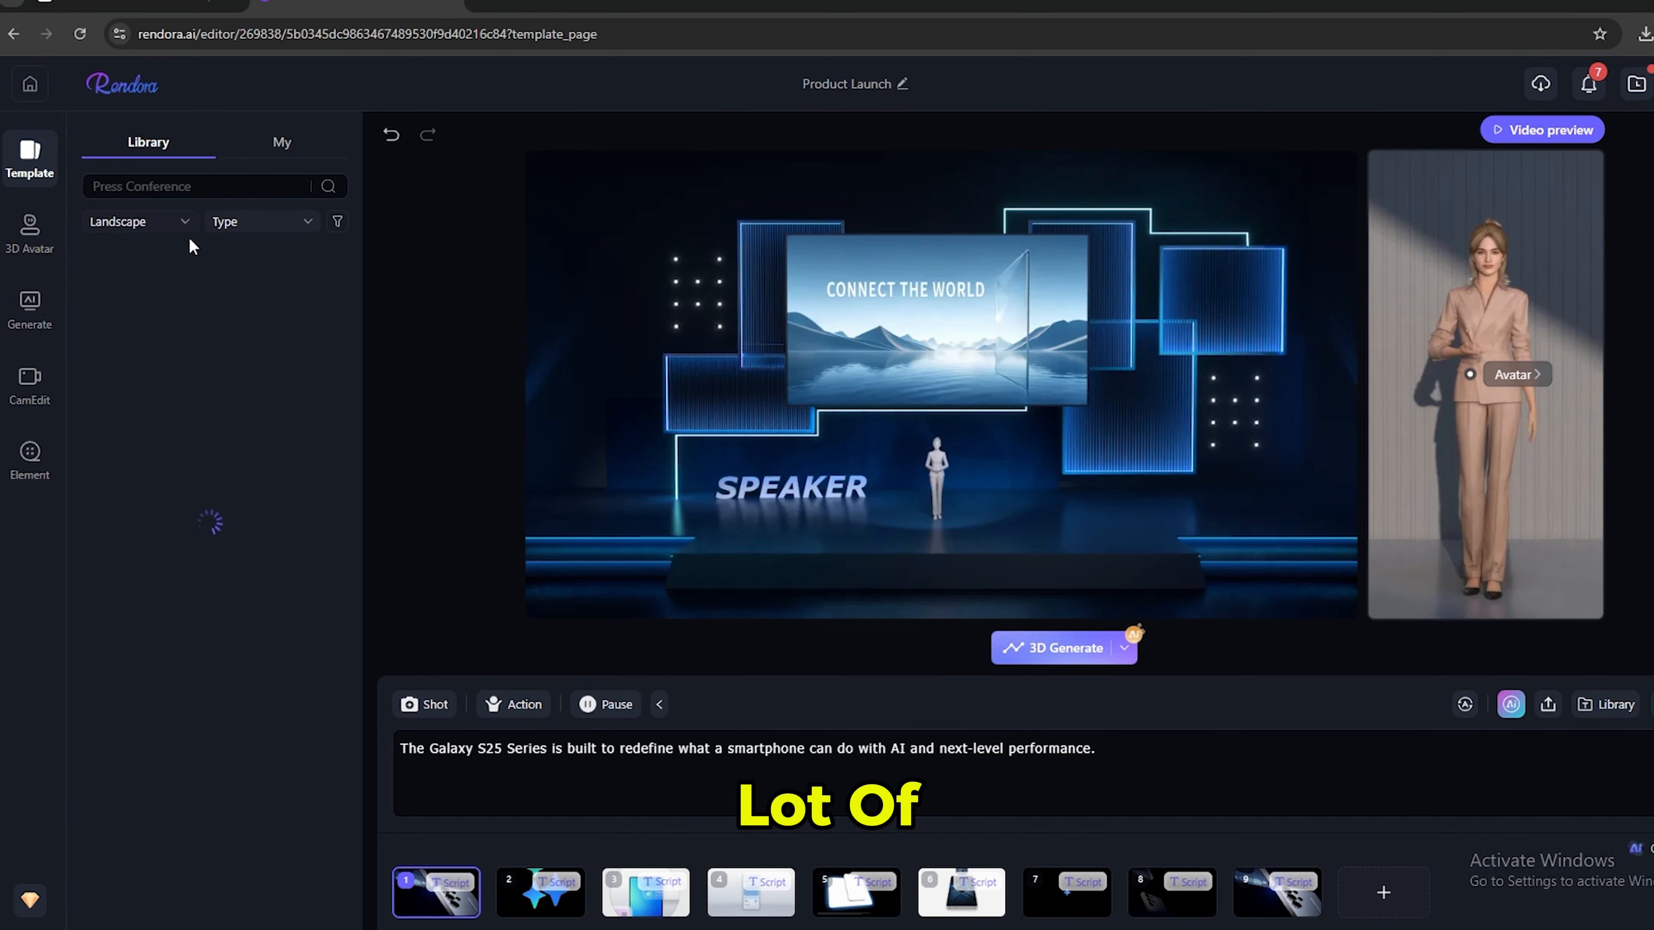
{"action": "scroll", "coordinate": [232, 389], "scroll_direction": "down", "scroll_amount": 3}
{"action": "scroll", "coordinate": [231, 389], "scroll_direction": "down", "scroll_amount": 10}
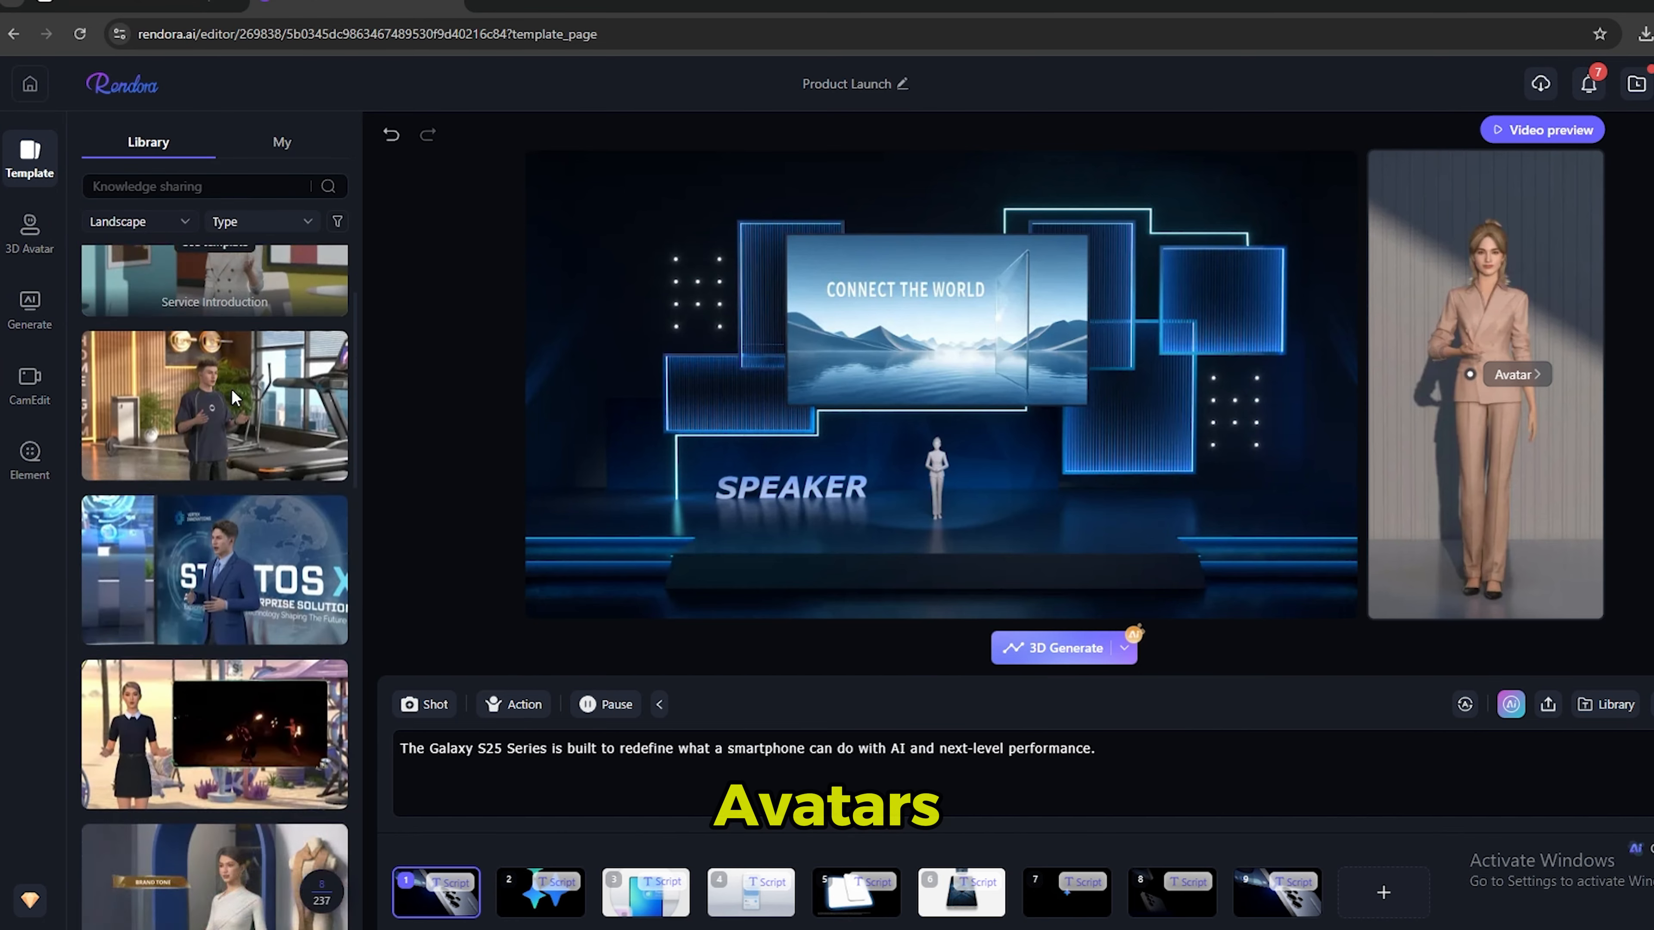
{"action": "scroll", "coordinate": [231, 389], "scroll_direction": "down", "scroll_amount": 4}
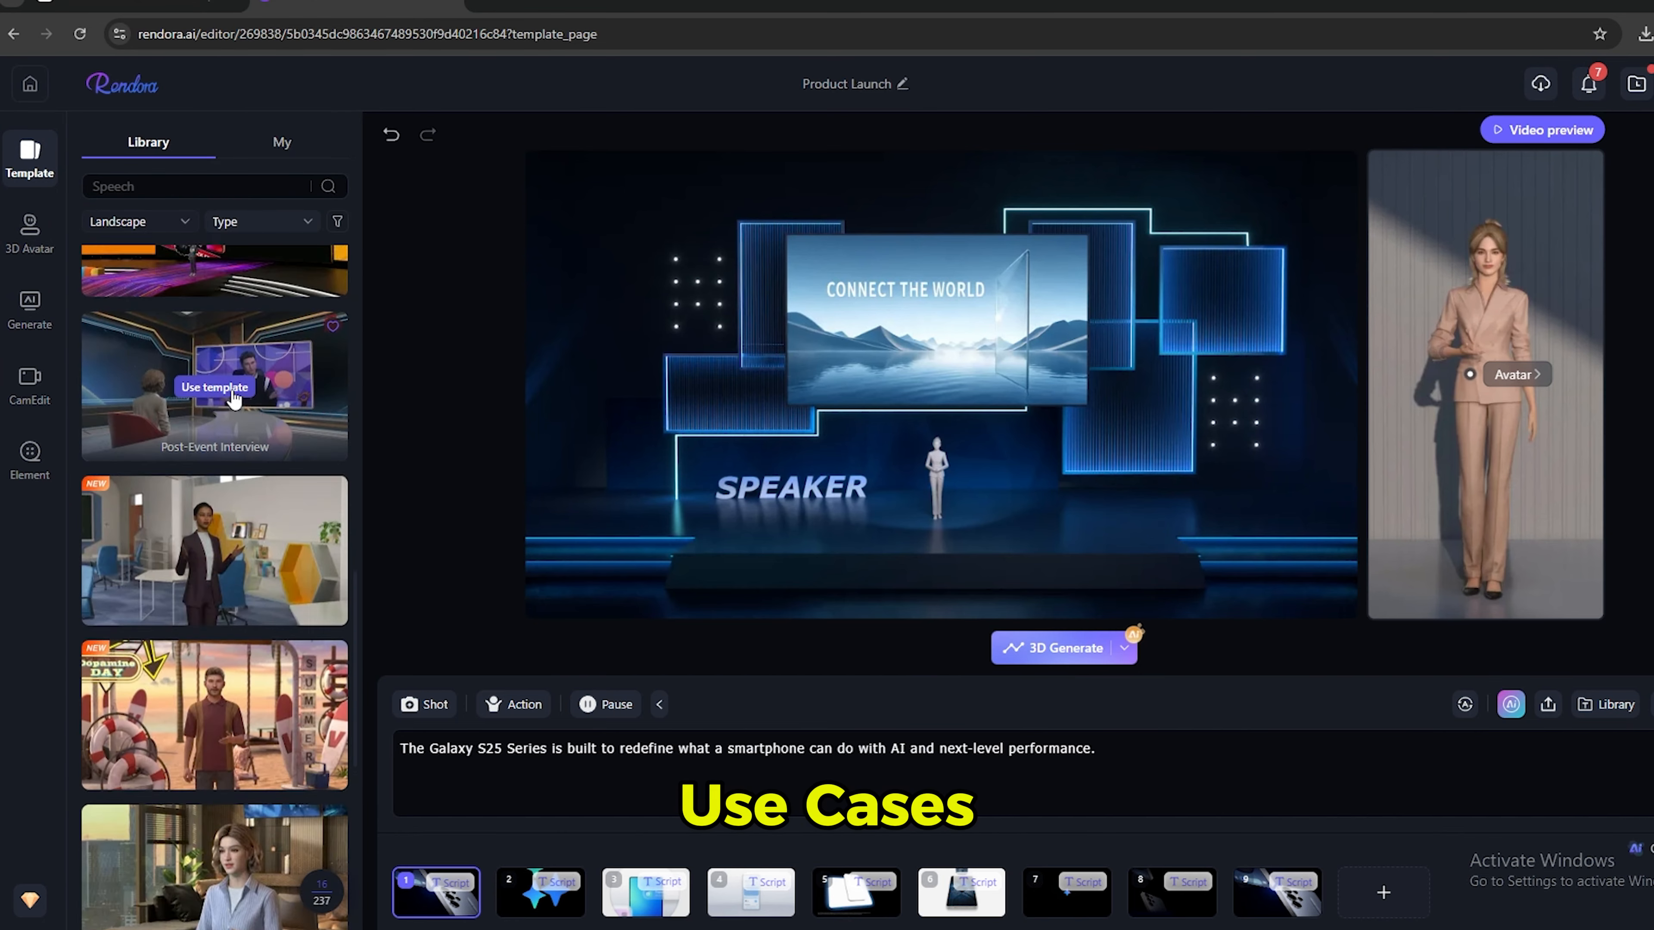
{"action": "scroll", "coordinate": [231, 388], "scroll_direction": "up", "scroll_amount": 17}
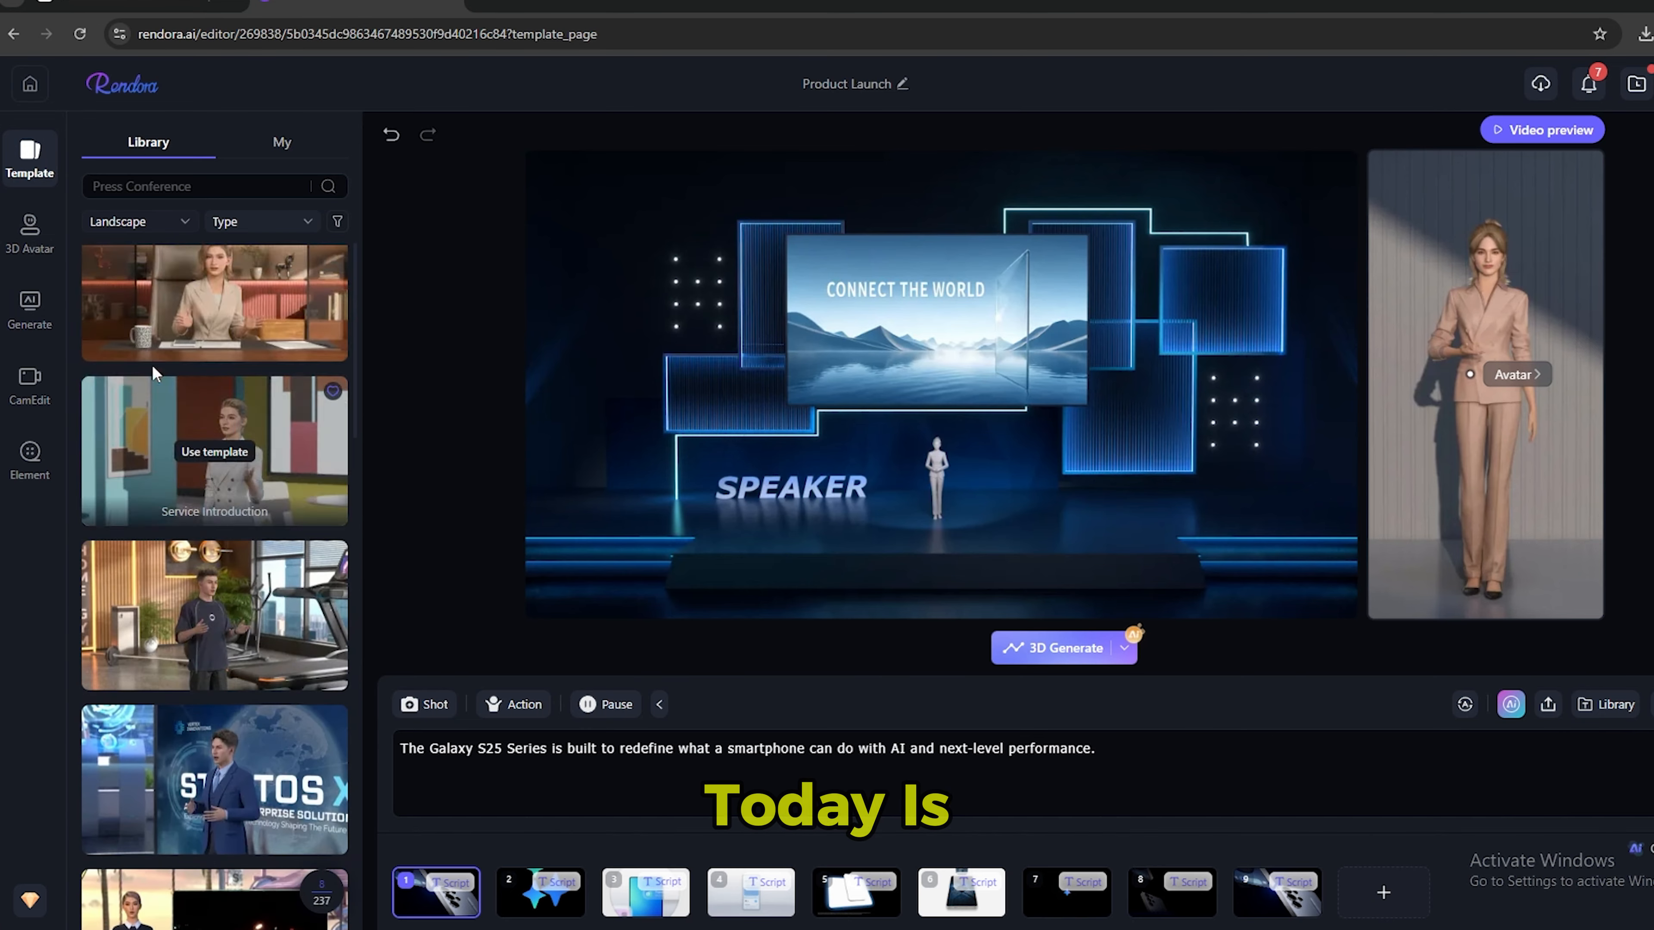
{"action": "left_click", "coordinate": [29, 309]}
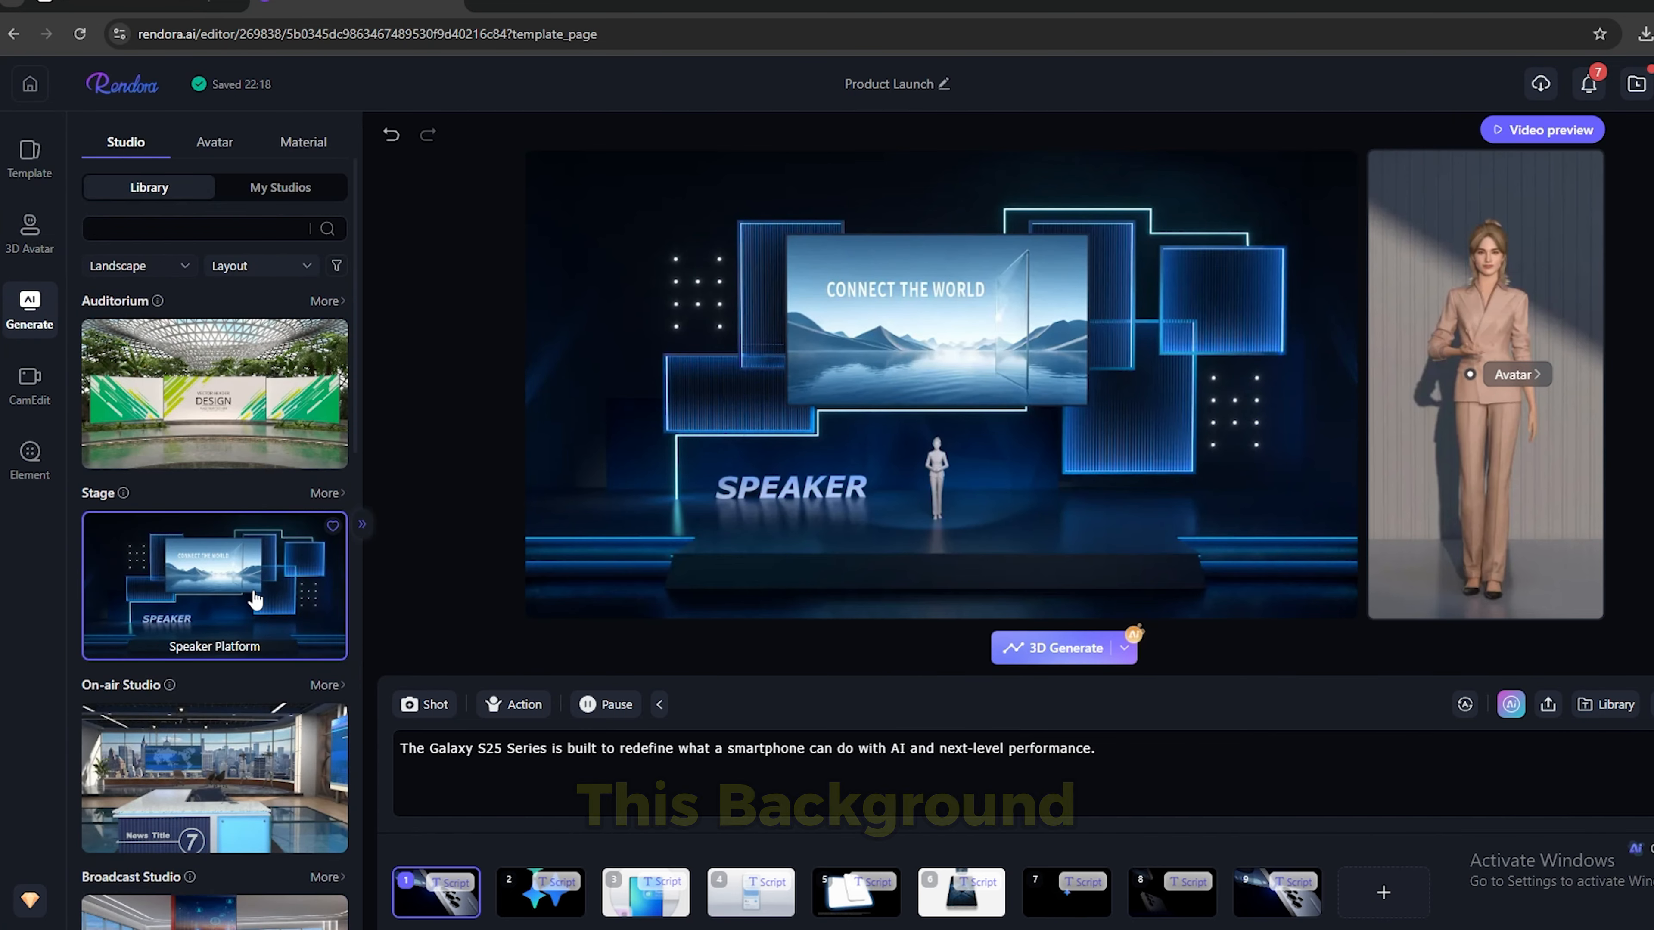
{"action": "mouse_move", "coordinate": [228, 599]}
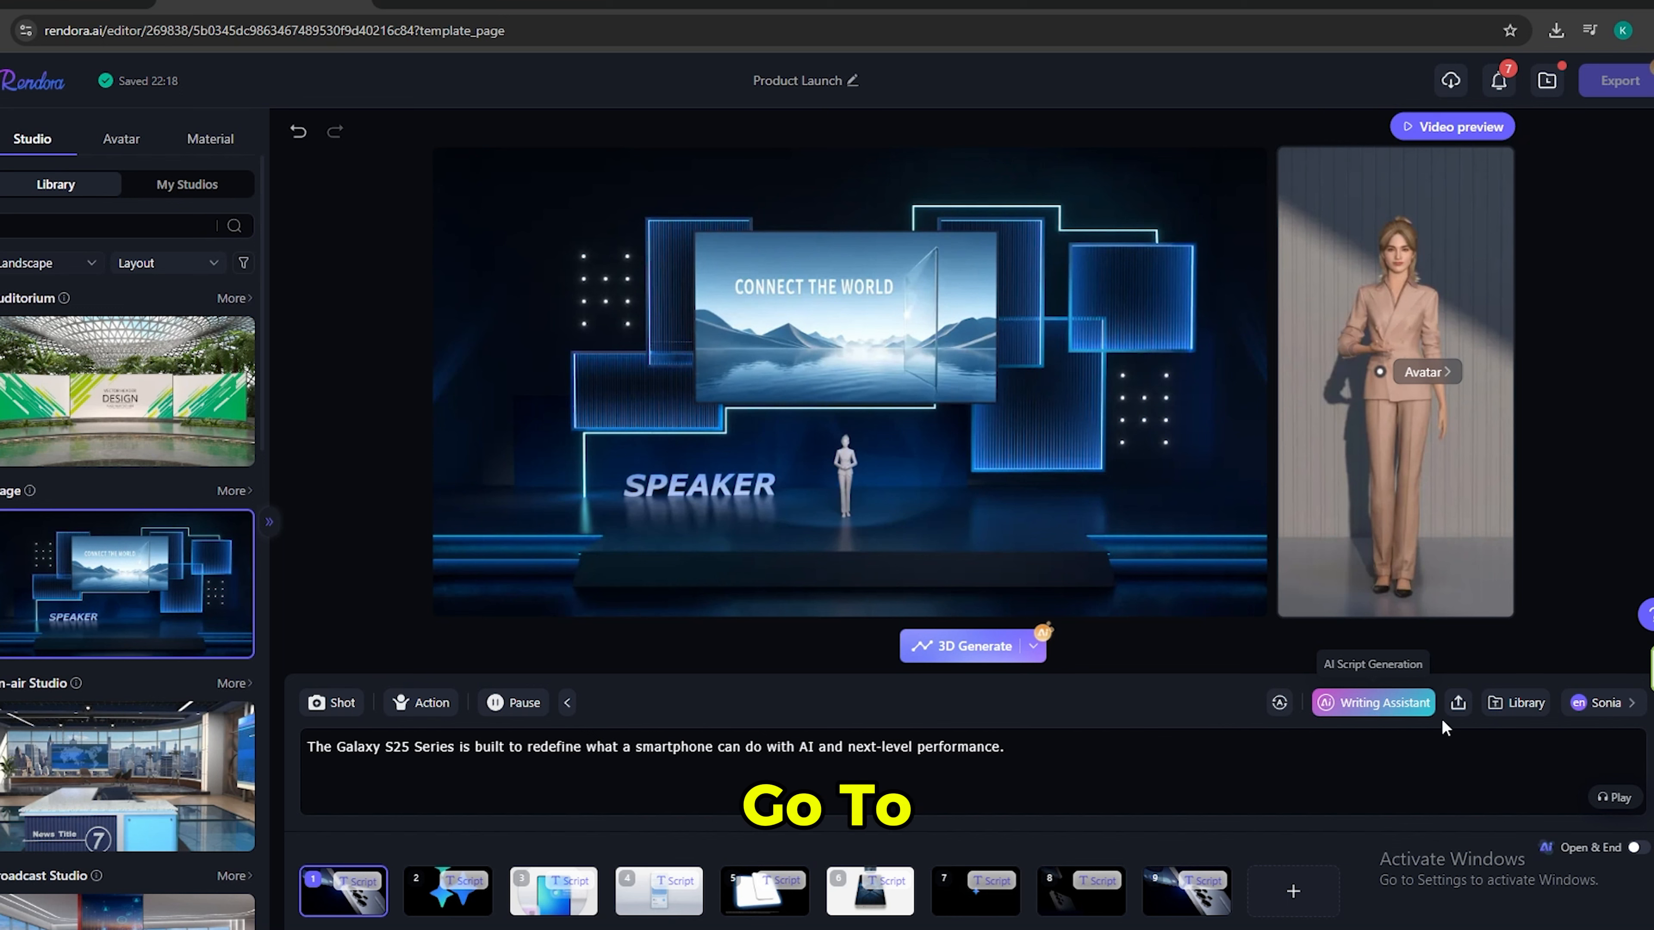
Apply the Kate voiceover, a youthful confident speaker with American accent, with the Orator action style.
{"action": "left_click", "coordinate": [1632, 710]}
{"action": "left_click", "coordinate": [705, 328]}
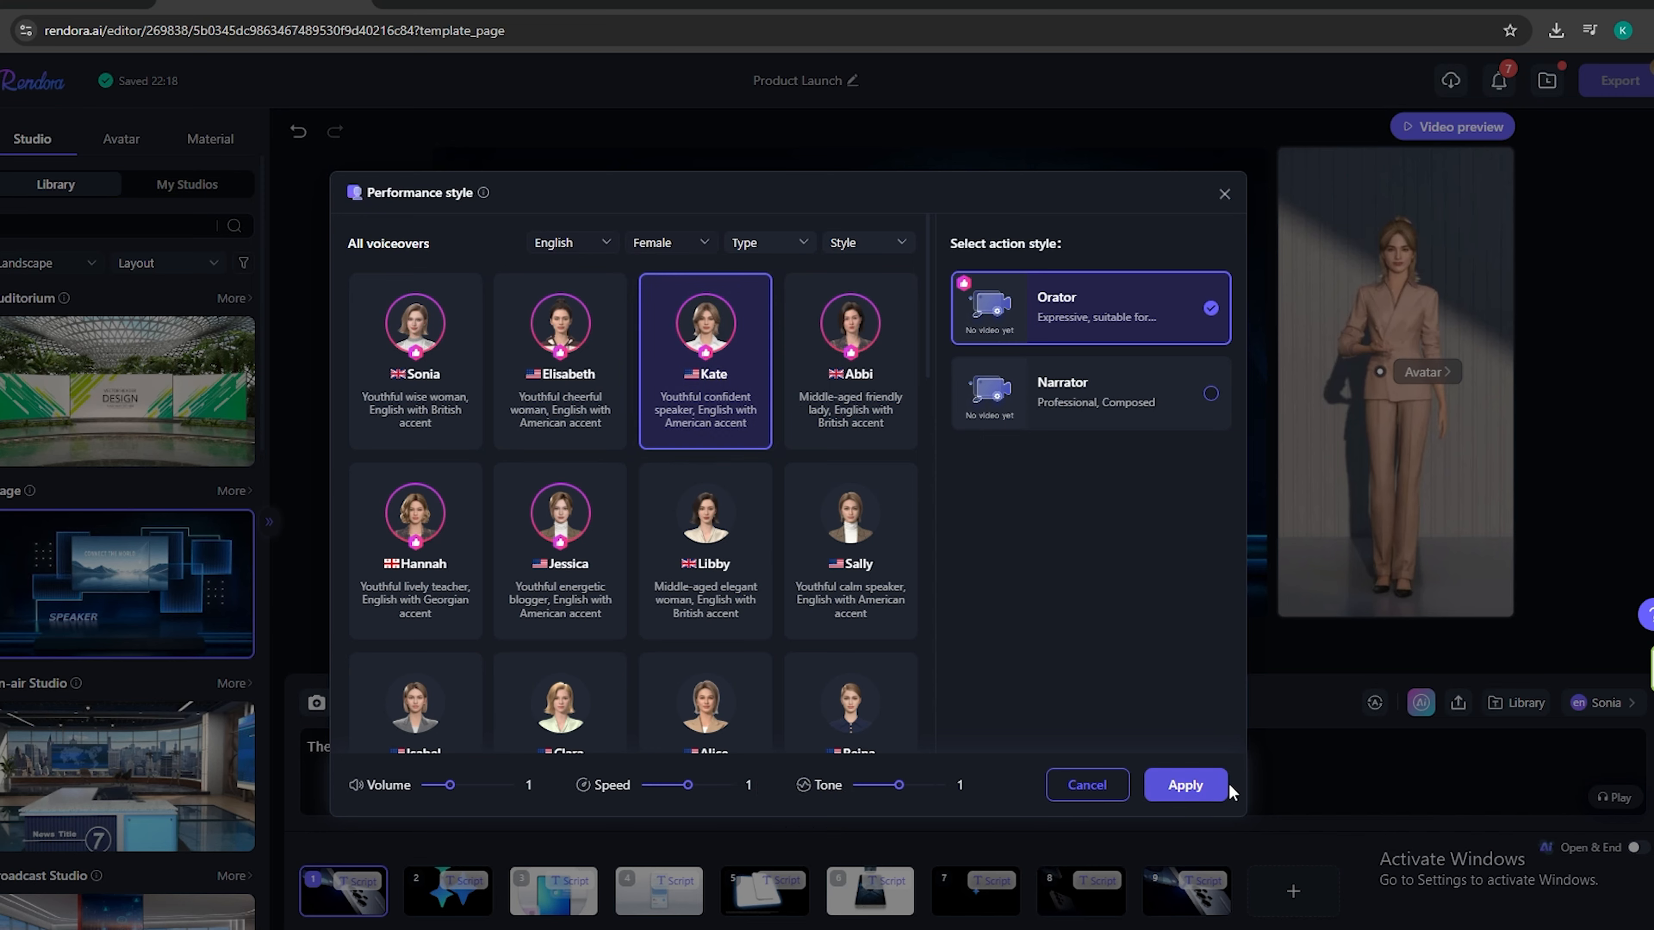
{"action": "left_click", "coordinate": [1189, 786]}
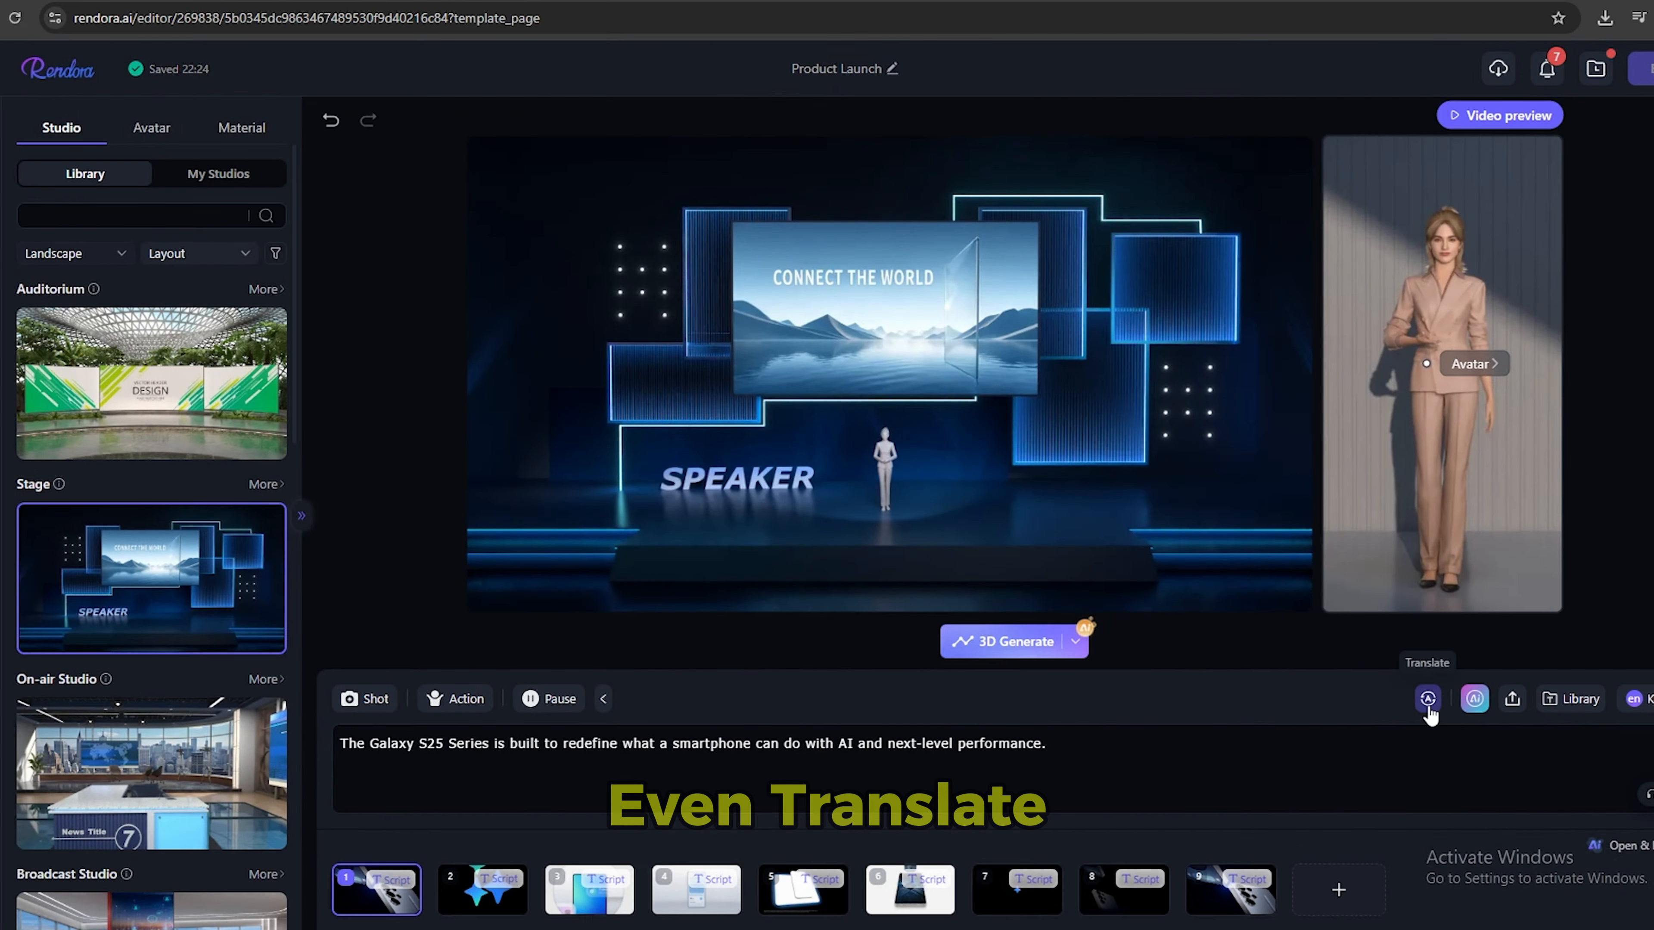
Look through the target languages for translating the script, and close the translation without choosing one.
{"action": "left_click", "coordinate": [1375, 705]}
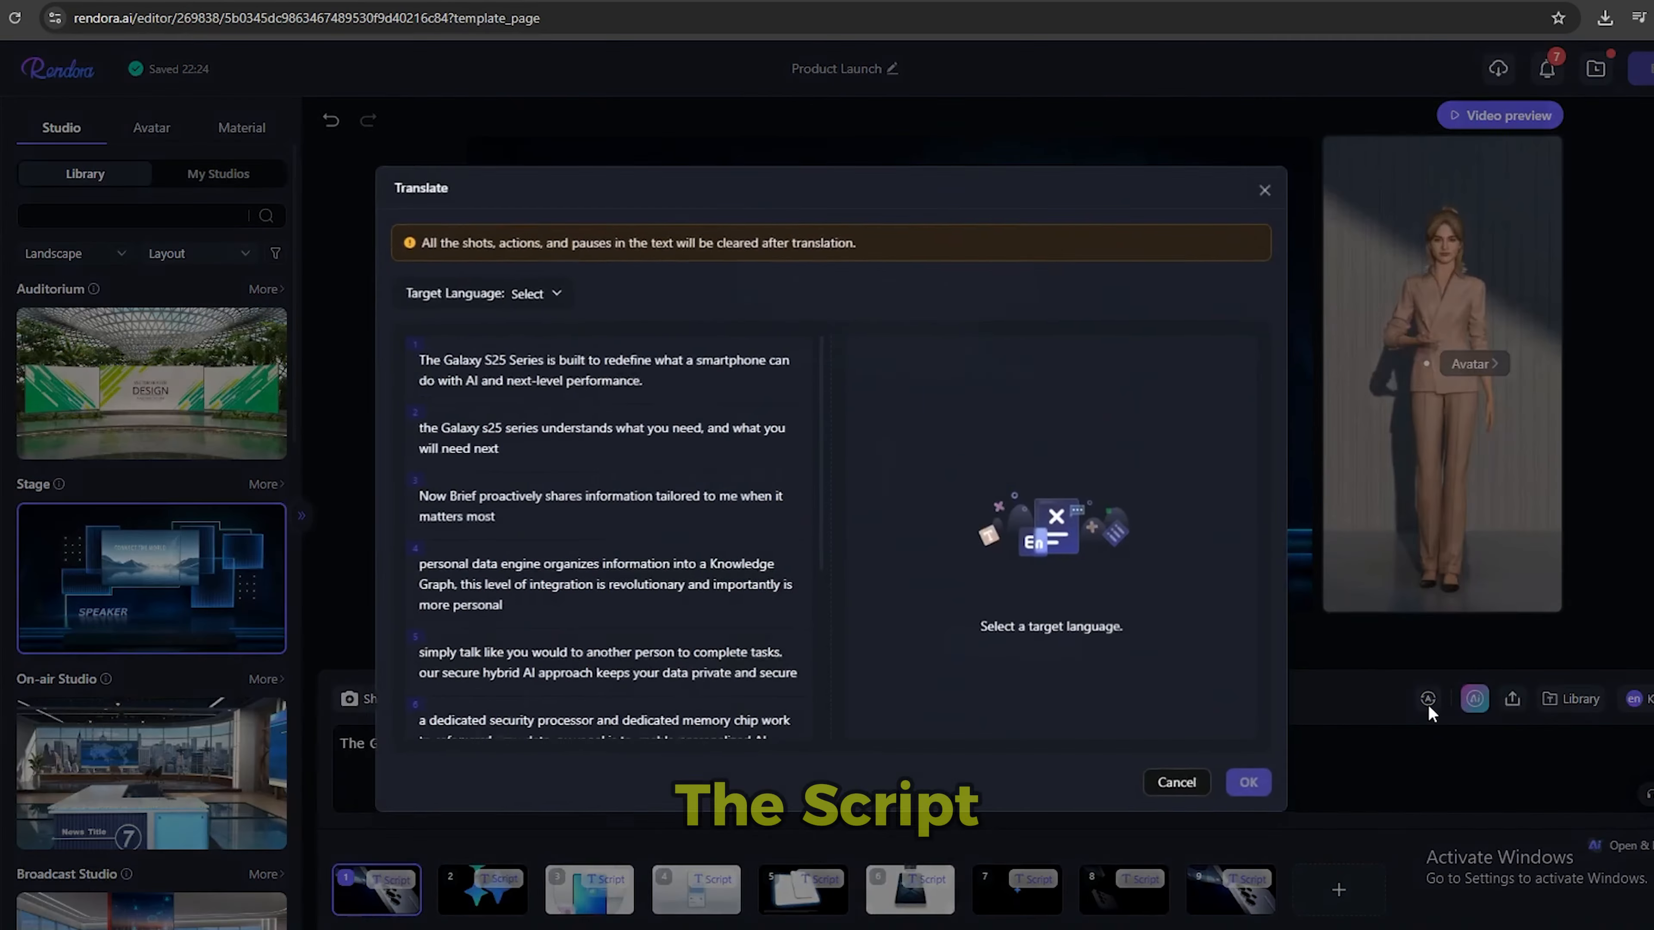
{"action": "left_click", "coordinate": [520, 292]}
{"action": "scroll", "coordinate": [573, 417], "scroll_direction": "down", "scroll_amount": 3}
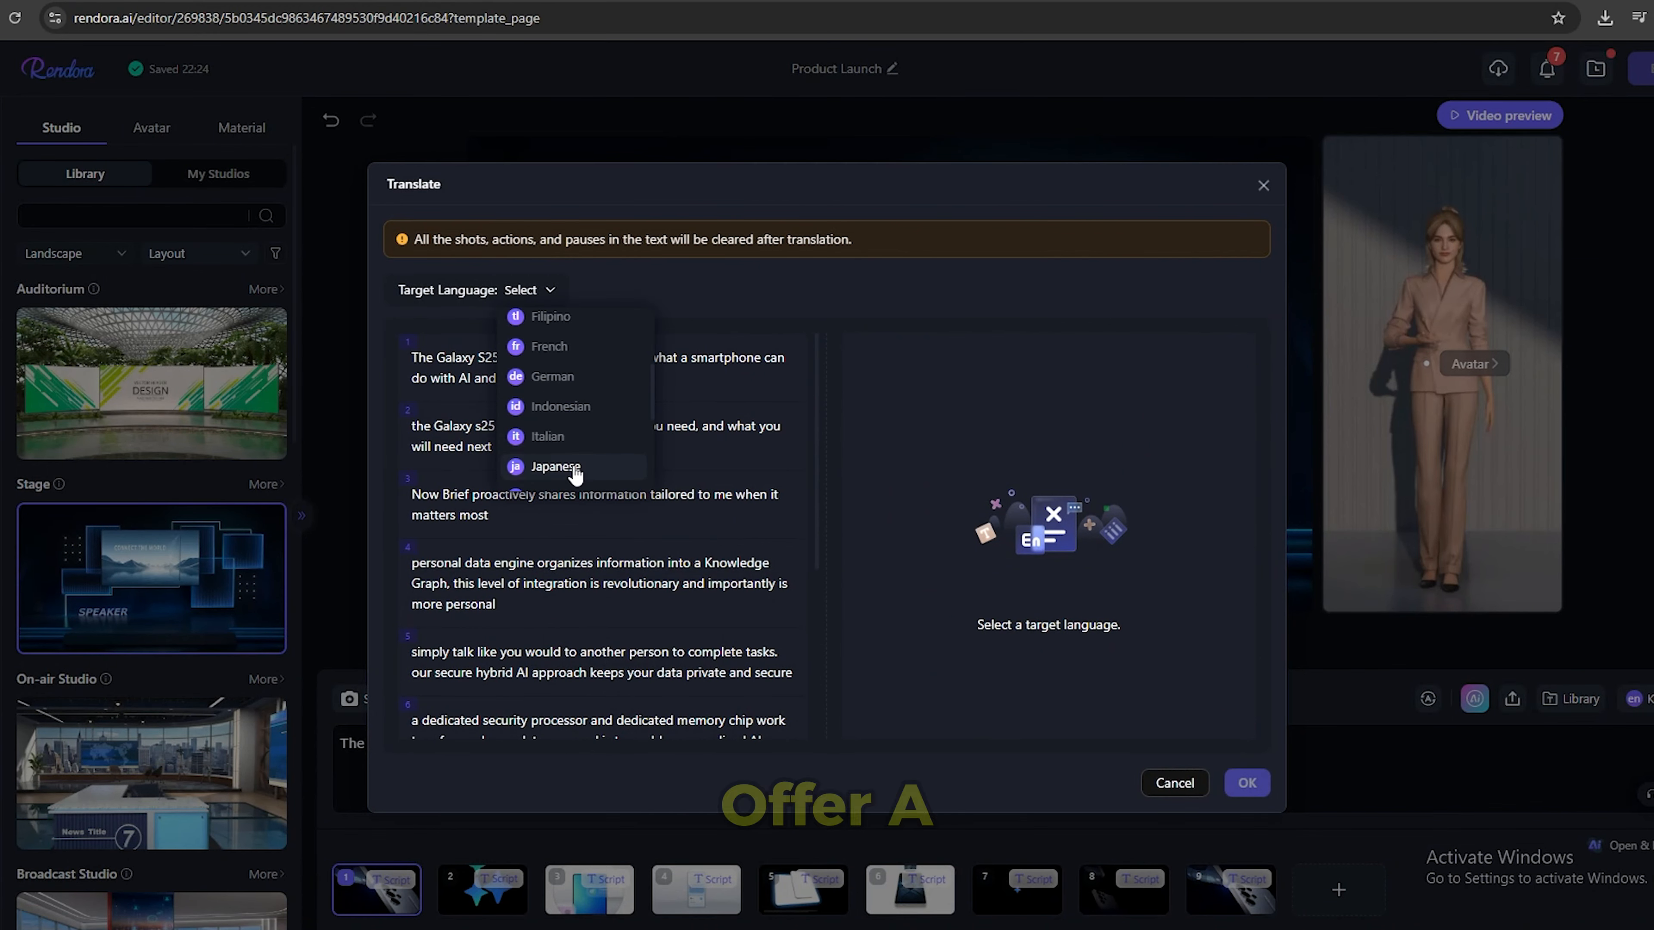
{"action": "scroll", "coordinate": [573, 417], "scroll_direction": "up", "scroll_amount": 3}
{"action": "left_click", "coordinate": [1263, 185]}
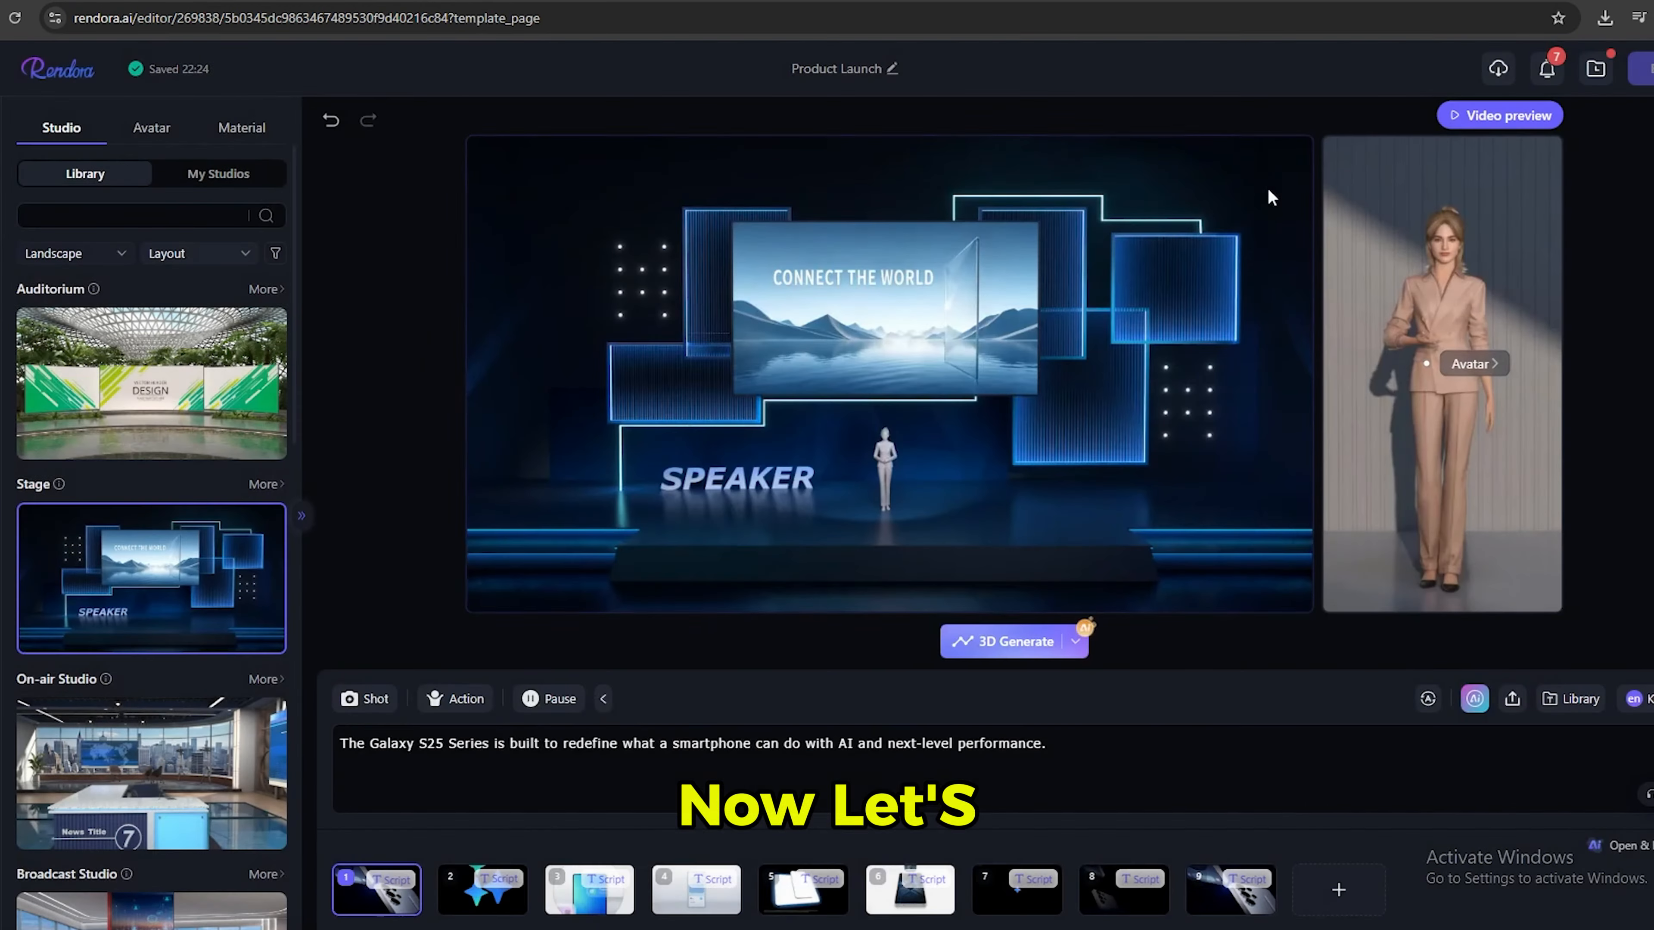
Look through the shot, avatar action and pause options for the first clip's script.
{"action": "left_click", "coordinate": [366, 698]}
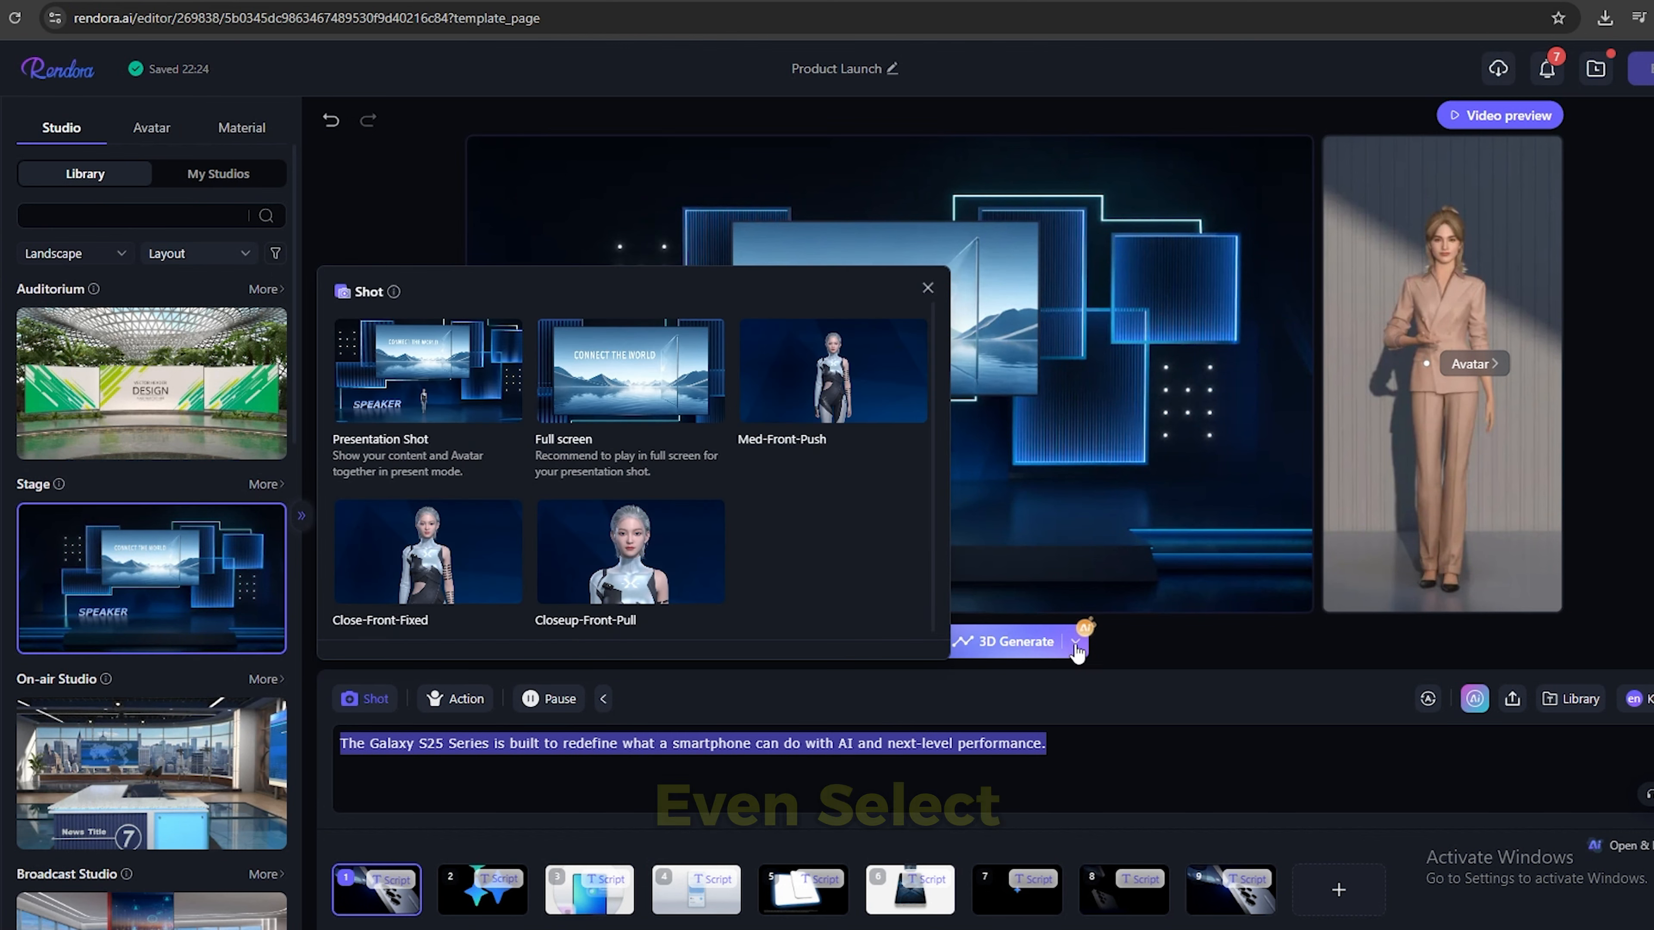
{"action": "left_click", "coordinate": [463, 700]}
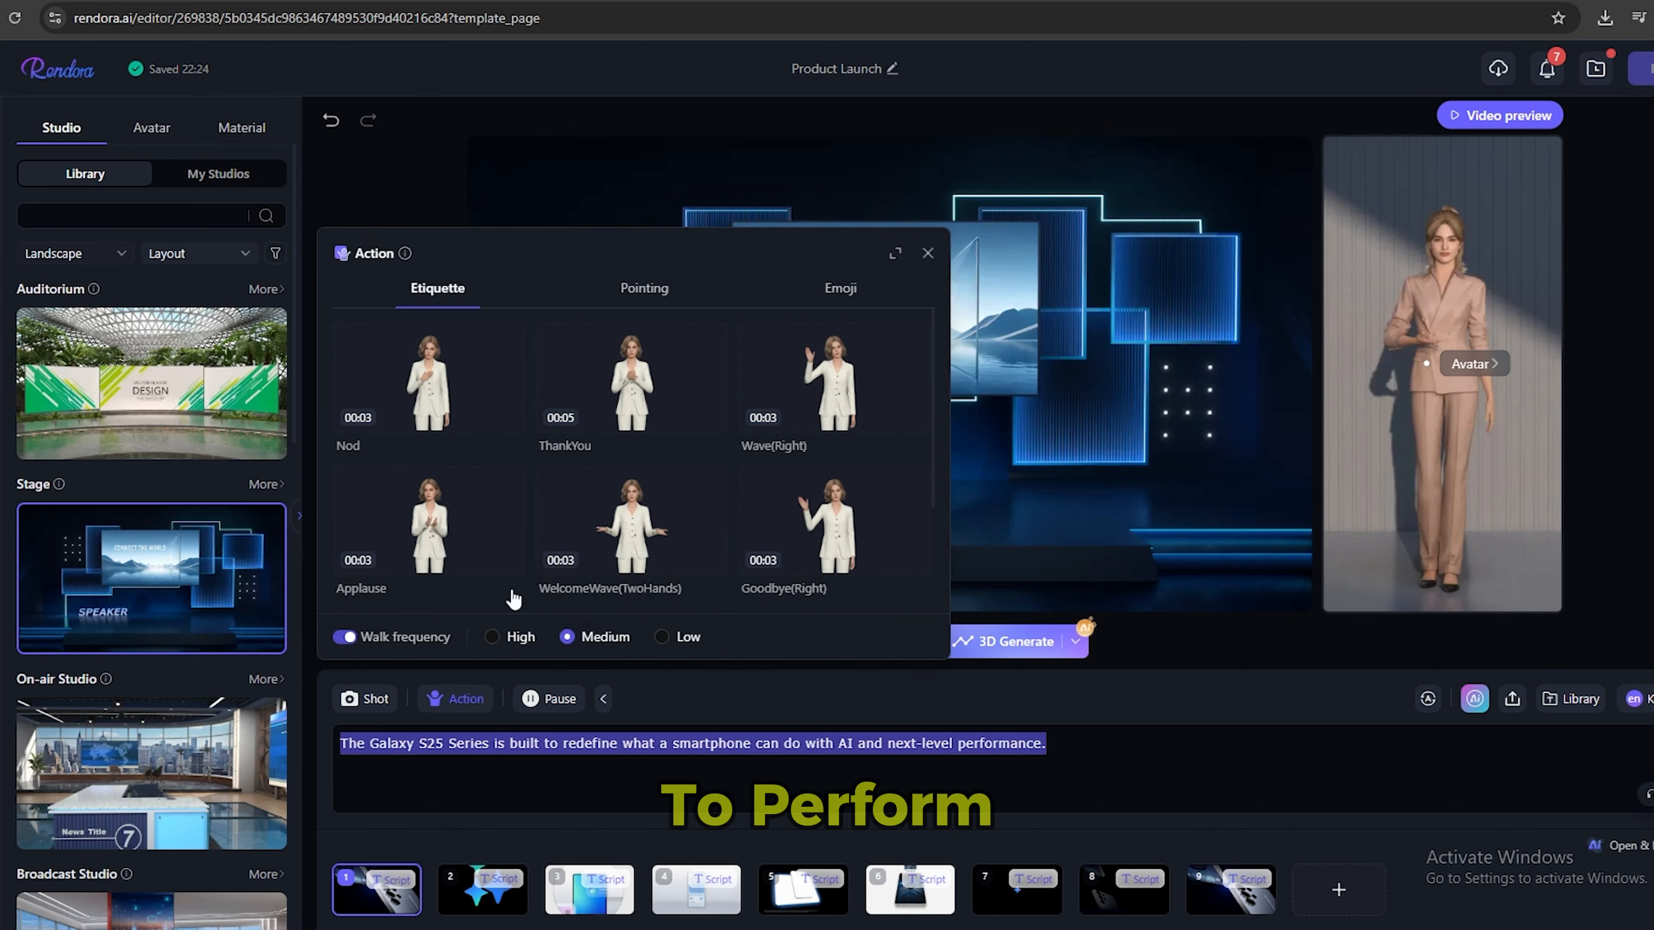
{"action": "left_click", "coordinate": [643, 288]}
{"action": "scroll", "coordinate": [691, 484], "scroll_direction": "down", "scroll_amount": 3}
{"action": "scroll", "coordinate": [646, 480], "scroll_direction": "up", "scroll_amount": 3}
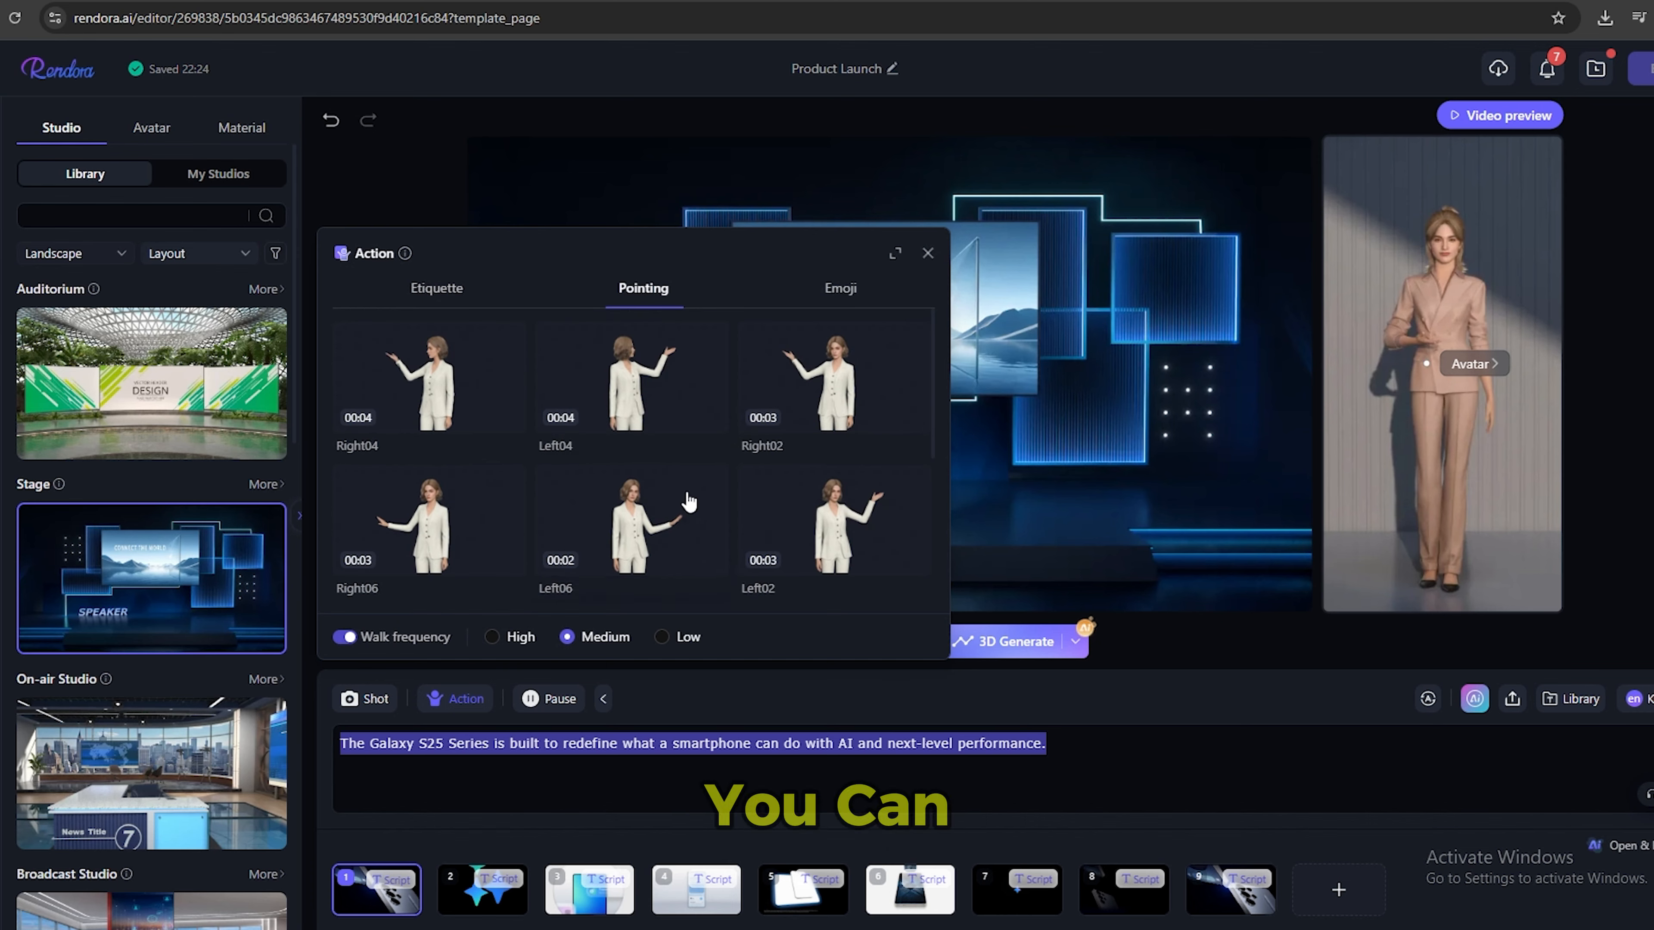
{"action": "left_click", "coordinate": [1138, 692]}
{"action": "left_click", "coordinate": [547, 697]}
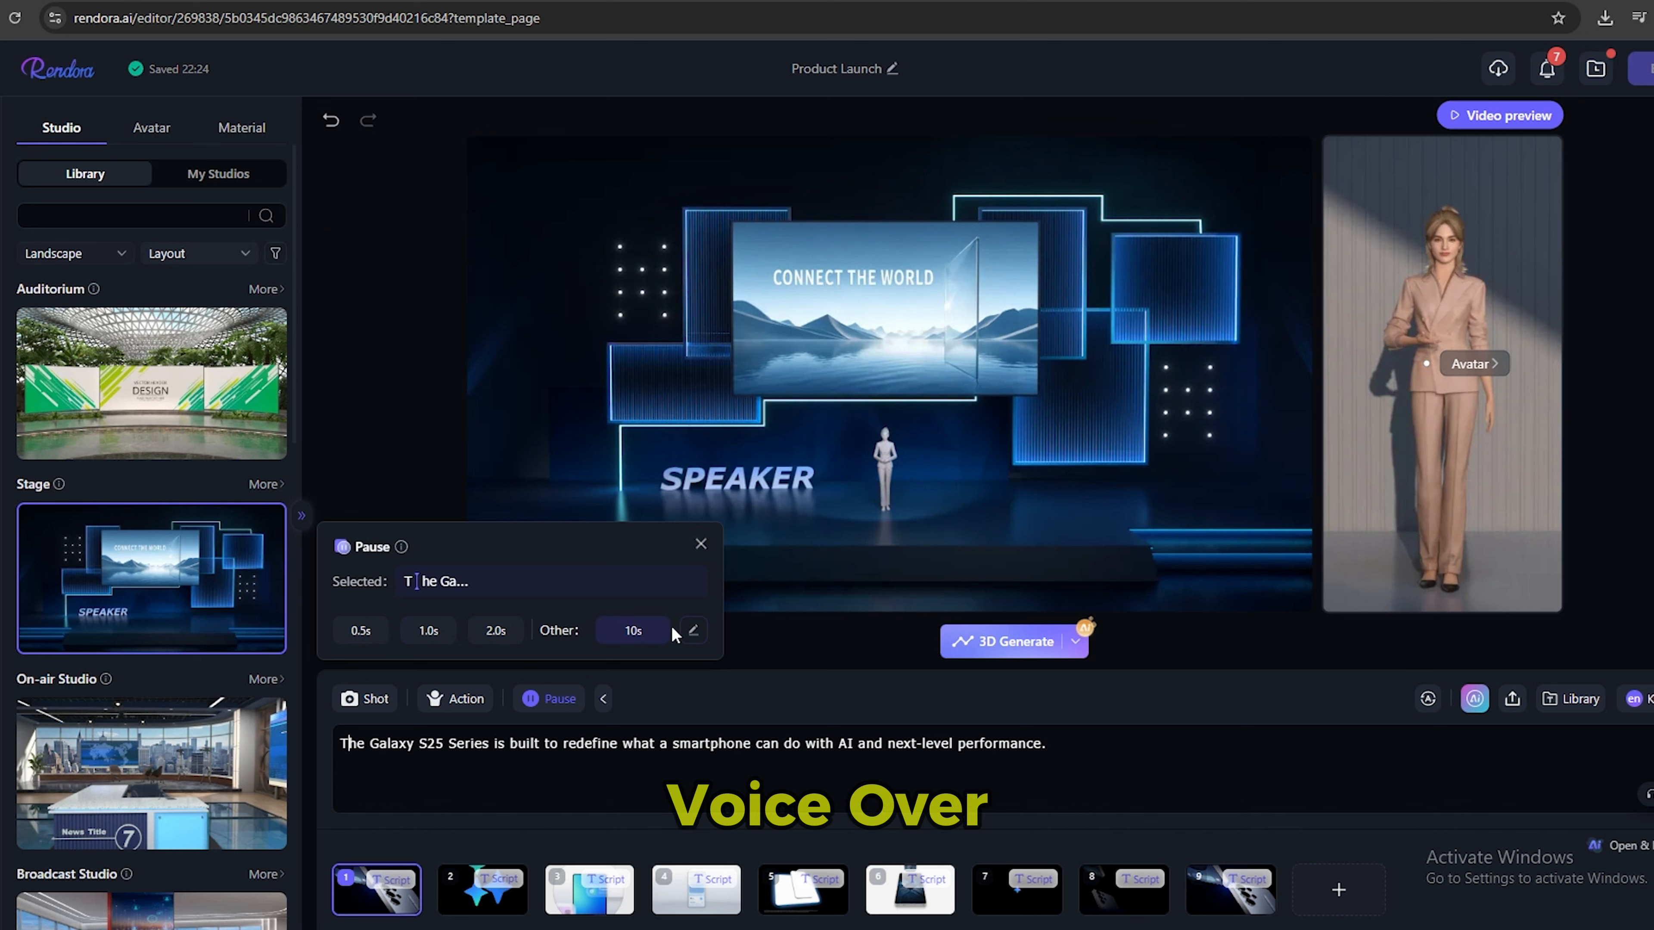
{"action": "left_click", "coordinate": [701, 545]}
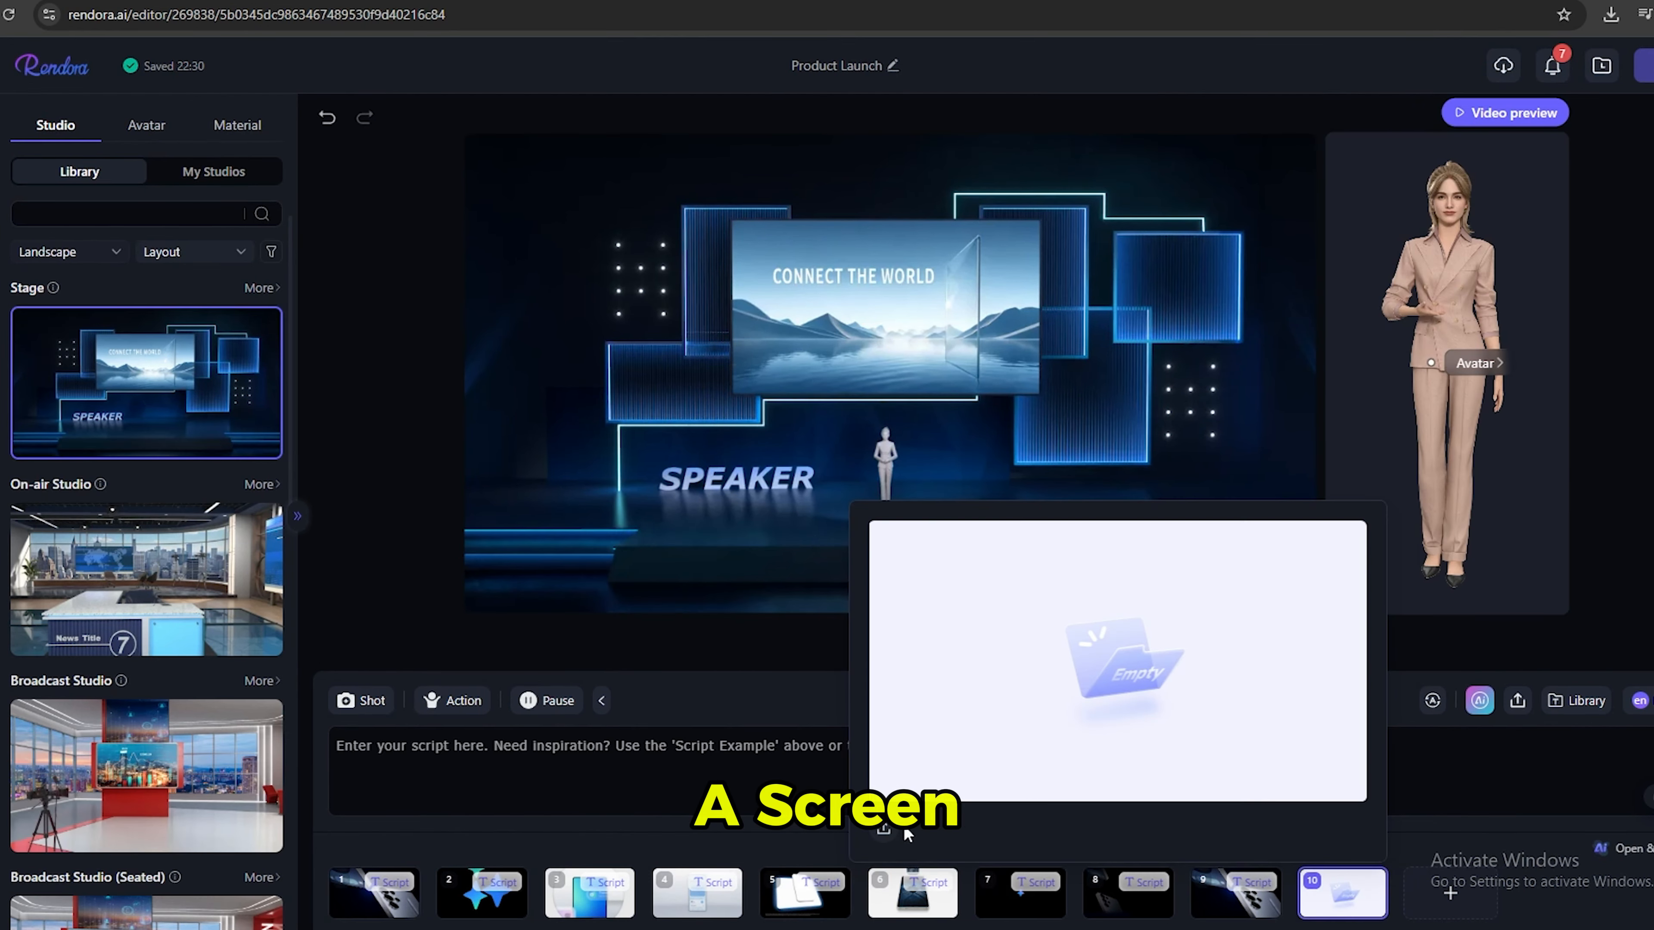
Check the upload options for adding material to the empty tenth clip, and delete that clip.
{"action": "left_click", "coordinate": [884, 832]}
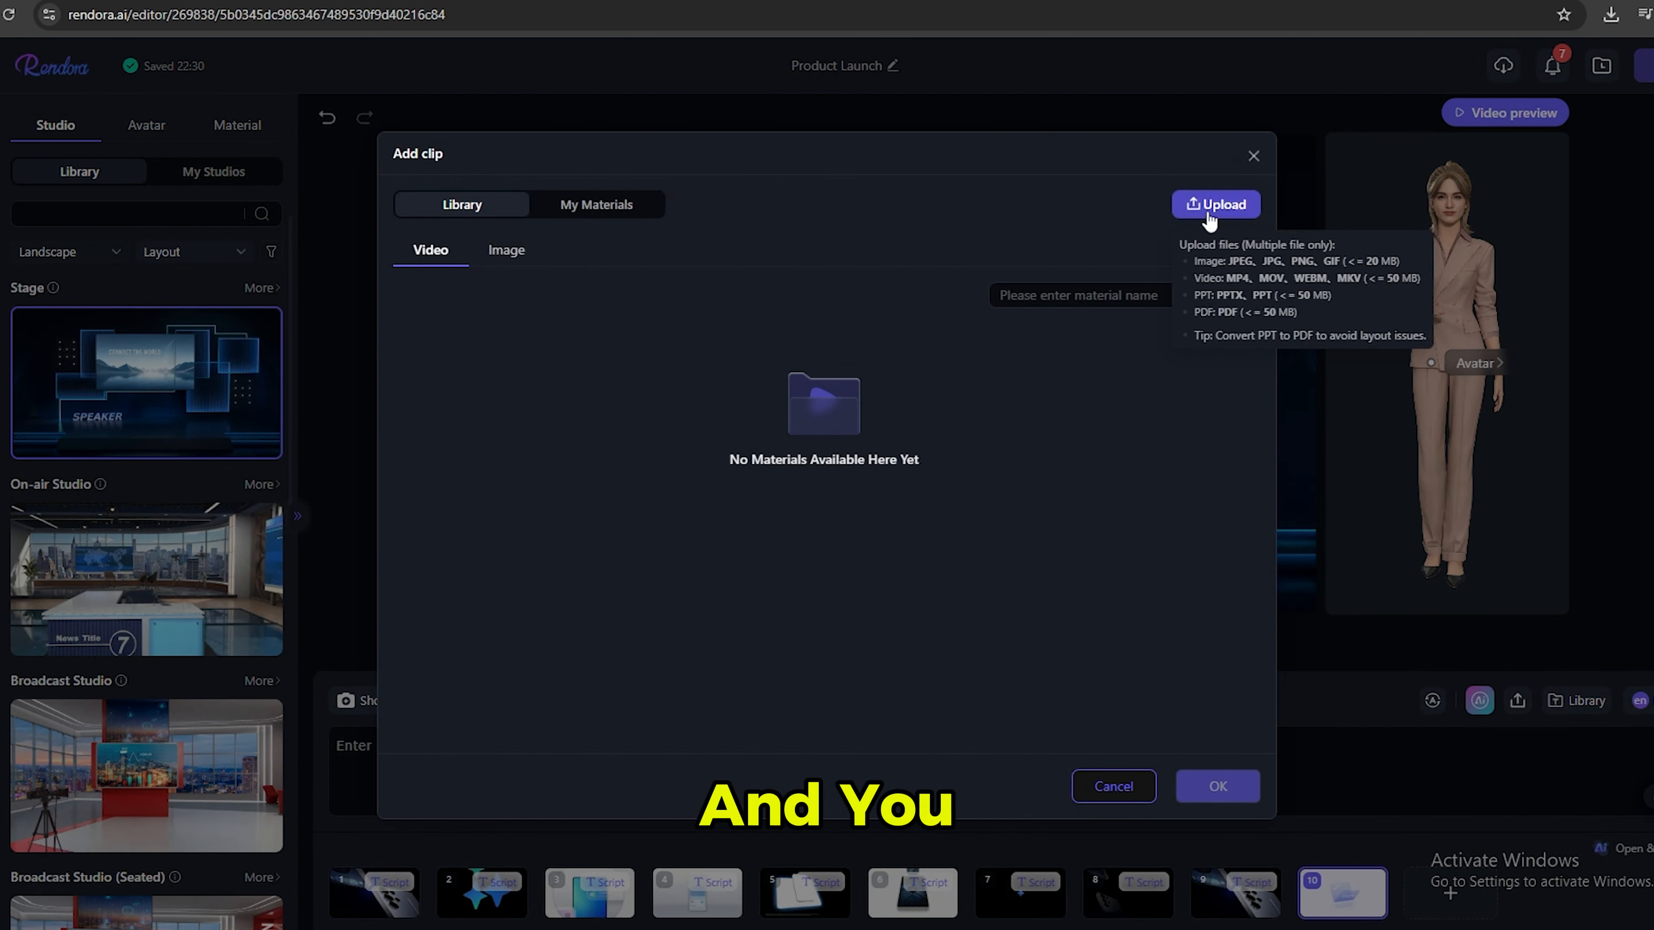
{"action": "left_click", "coordinate": [1110, 788]}
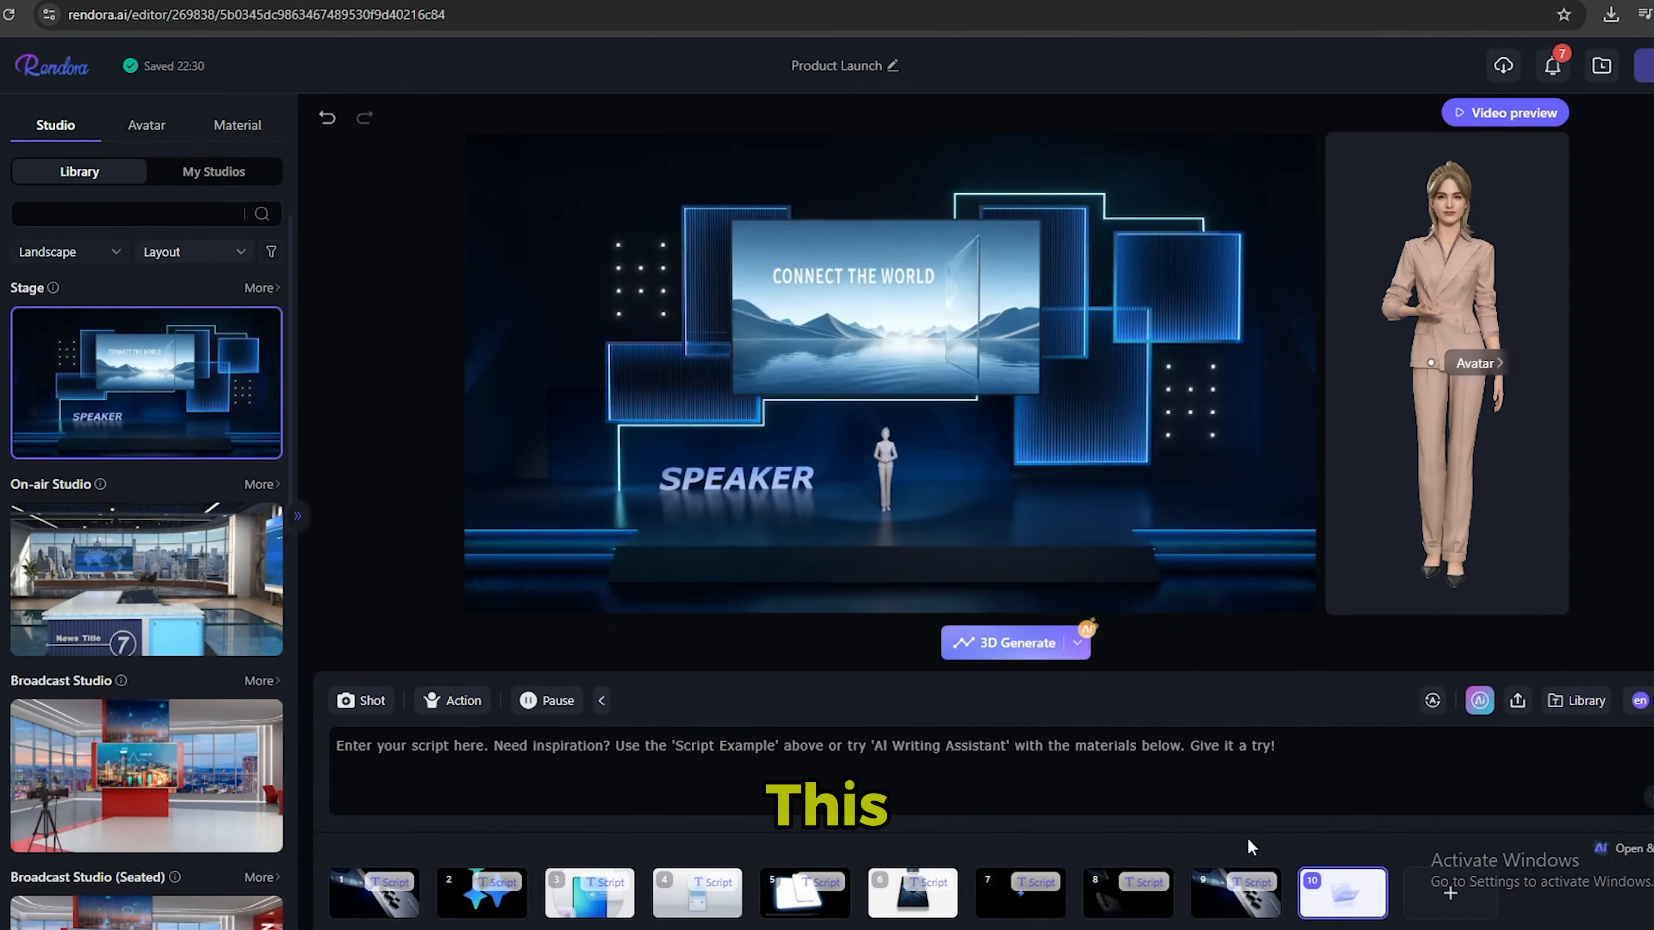
{"action": "left_click", "coordinate": [1380, 879]}
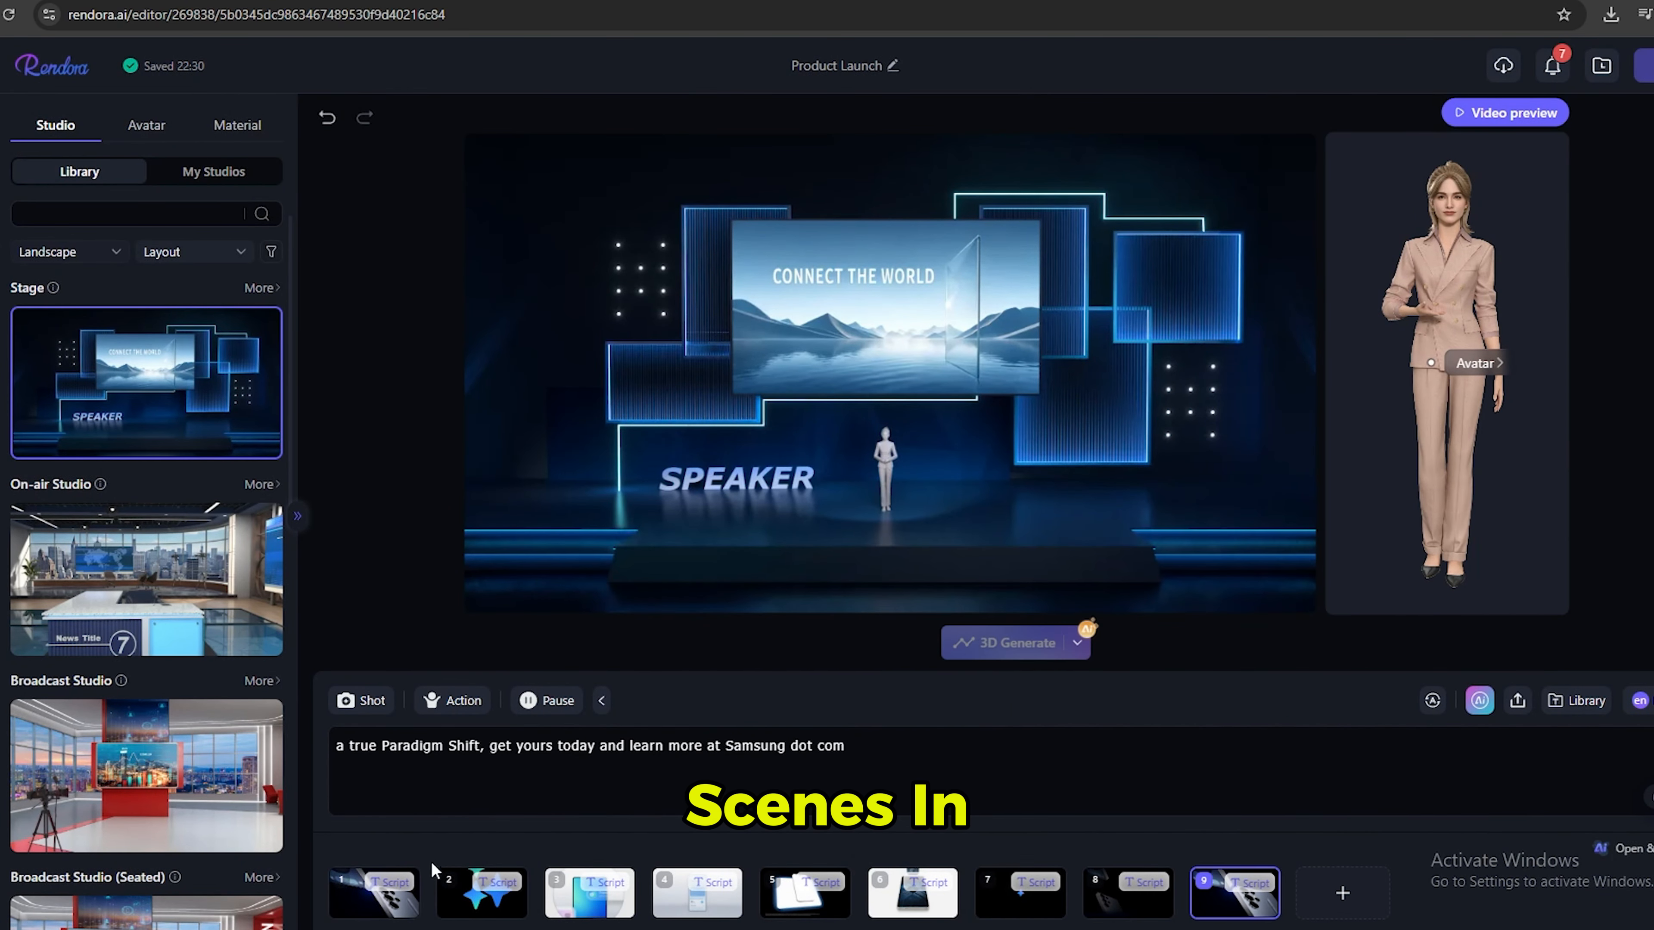
Open the first clip for editing and move the playhead to about 1 second.
{"action": "mouse_move", "coordinate": [390, 892]}
{"action": "left_click", "coordinate": [369, 825]}
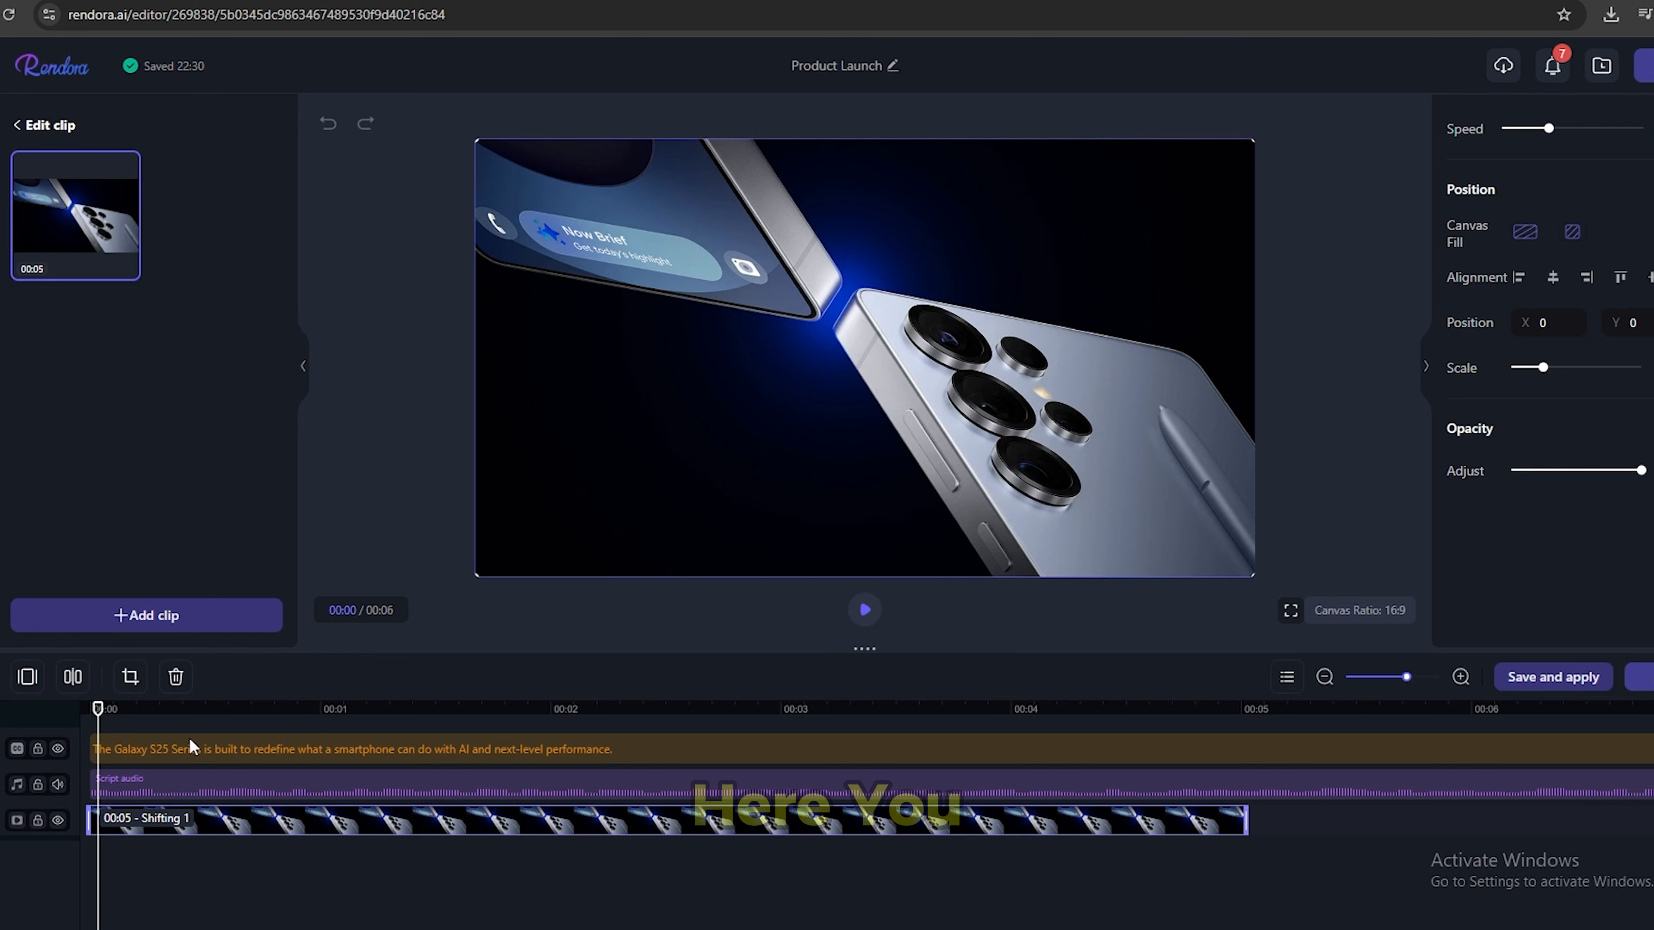
{"action": "left_click_drag", "start_coordinate": [100, 710], "coordinate": [328, 713]}
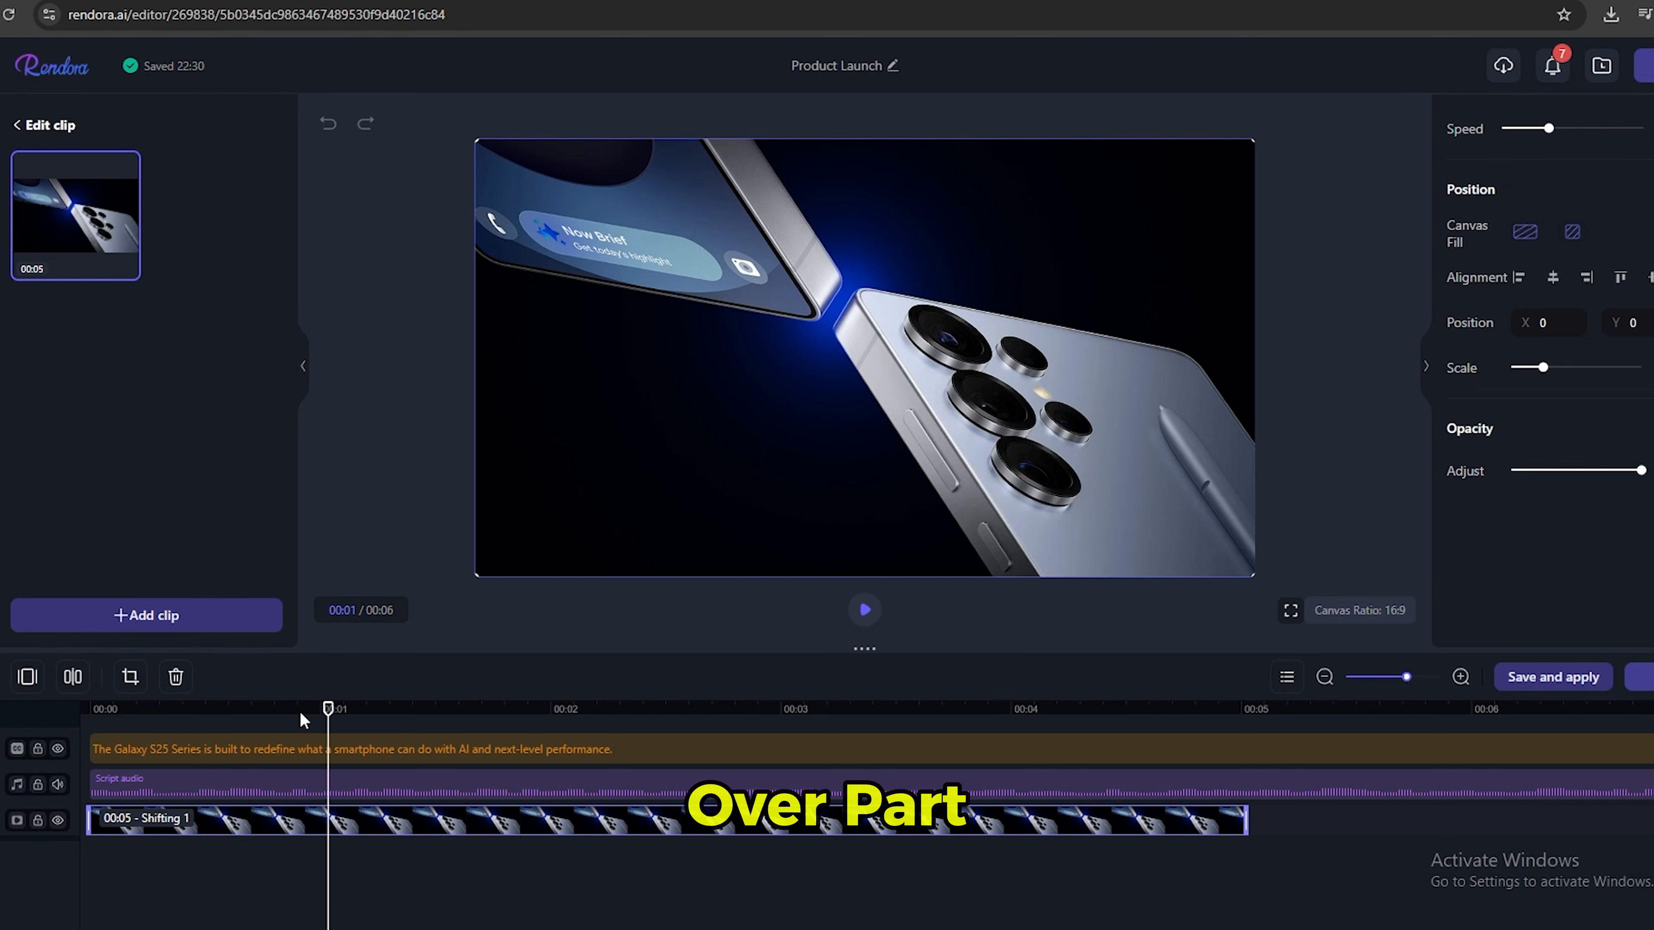
Leave the first clip's editor, open the second clip for editing, and move the playhead to about 2 seconds.
{"action": "left_click", "coordinate": [34, 128]}
{"action": "mouse_move", "coordinate": [514, 902]}
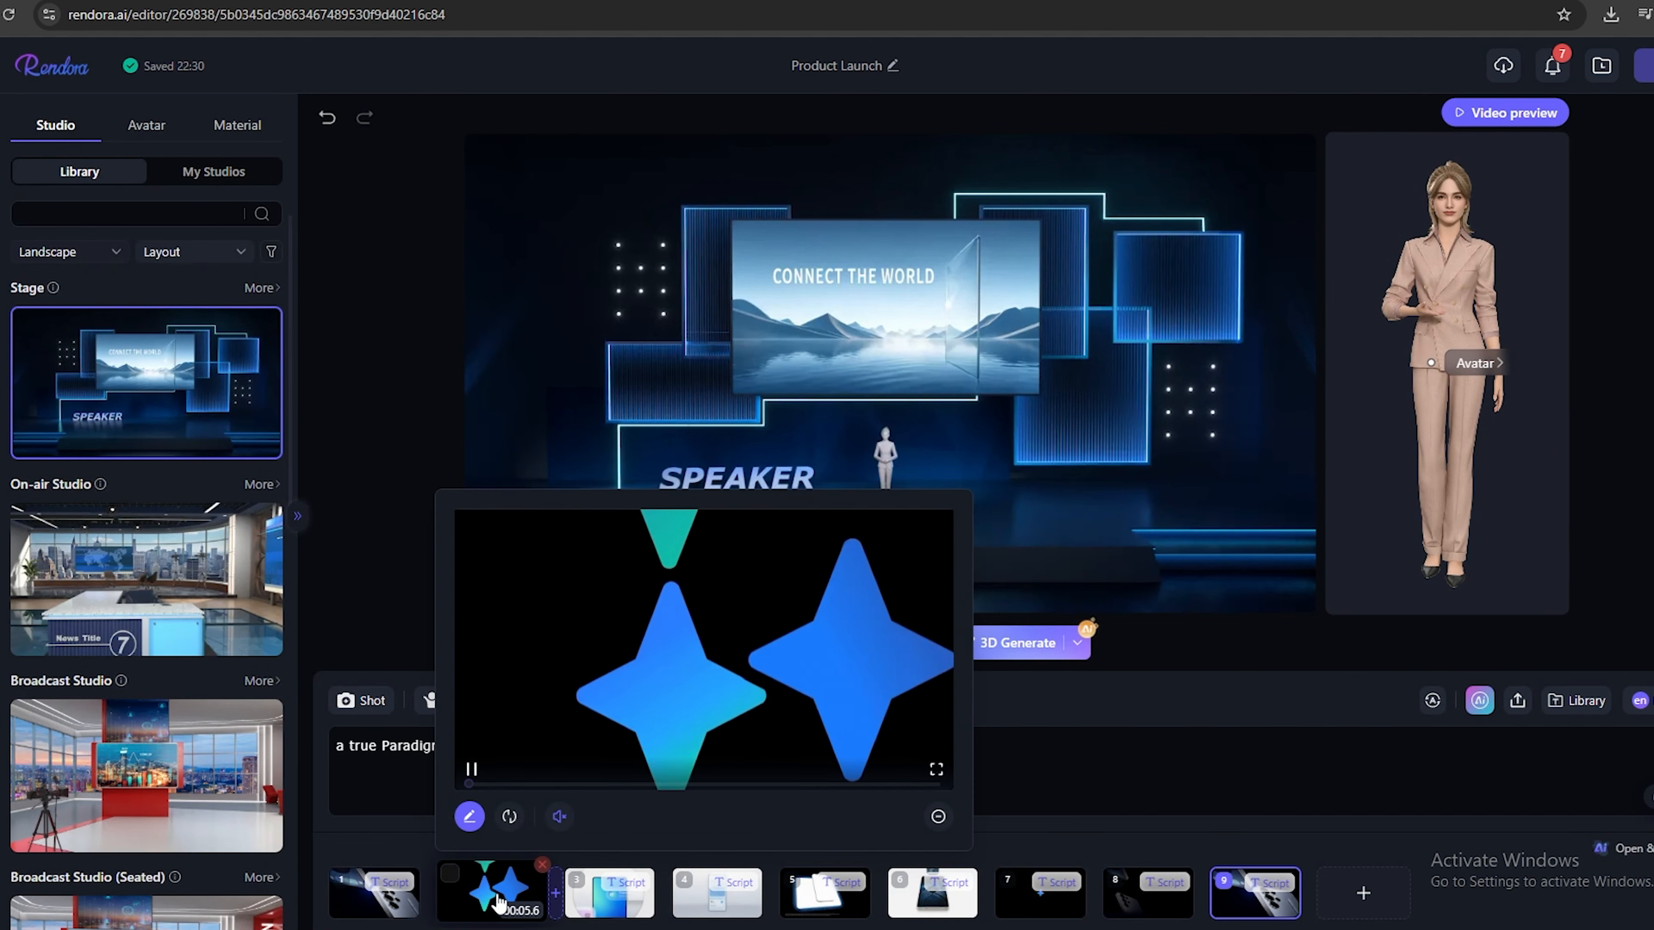
{"action": "left_click", "coordinate": [482, 824]}
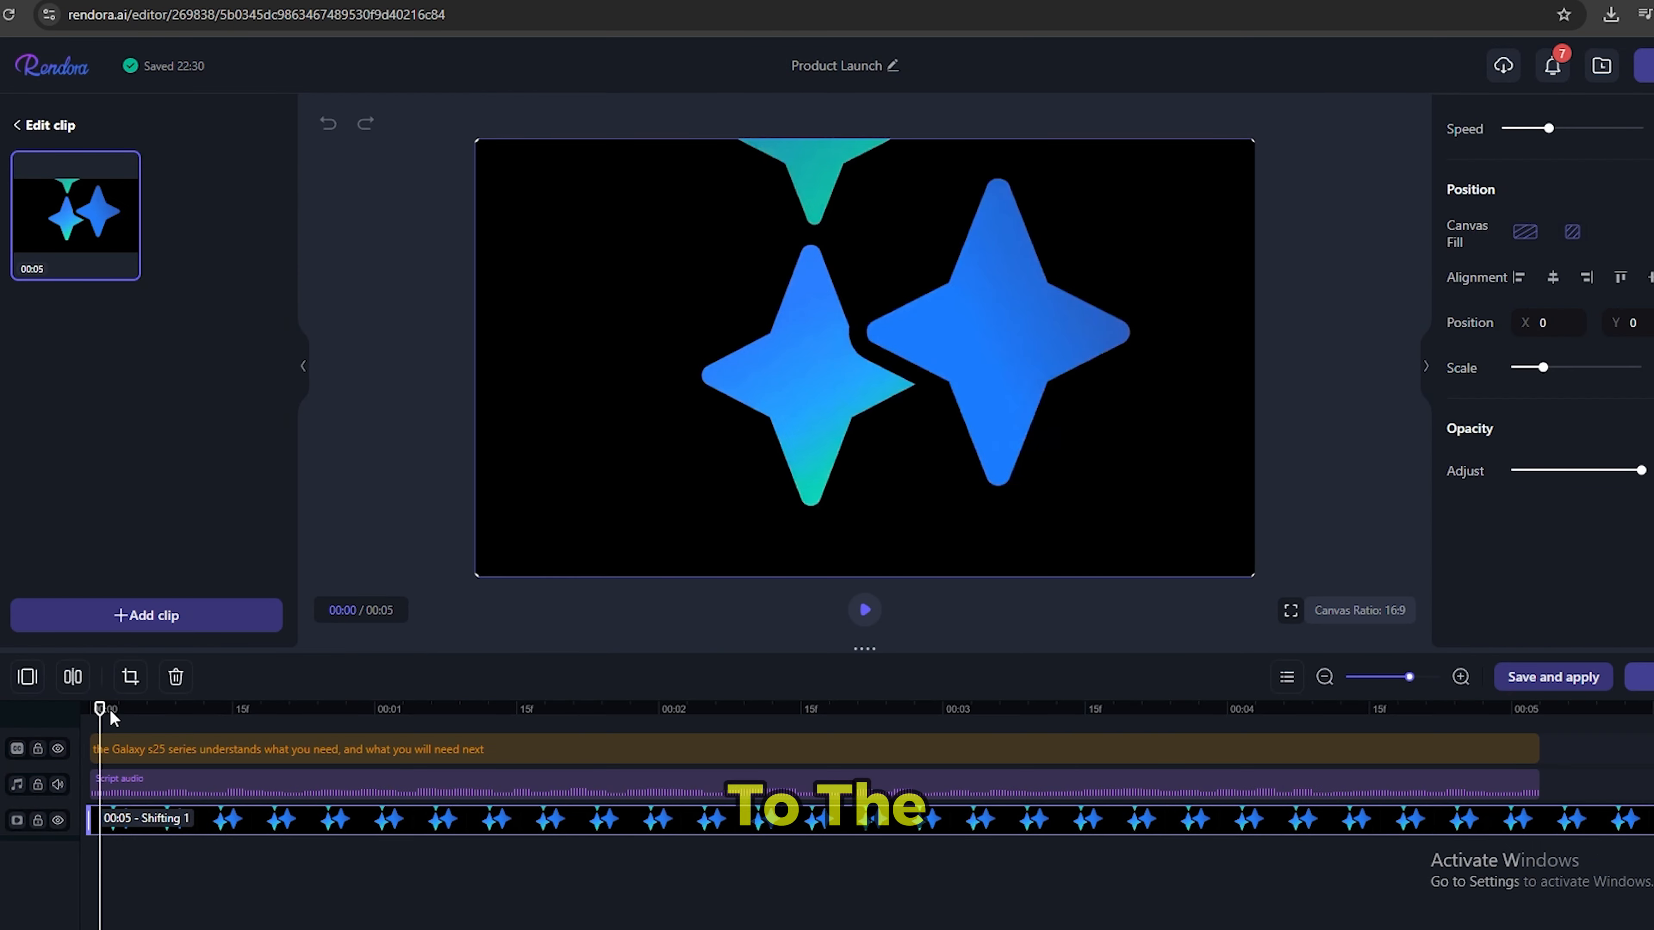
{"action": "left_click_drag", "start_coordinate": [112, 716], "coordinate": [650, 738]}
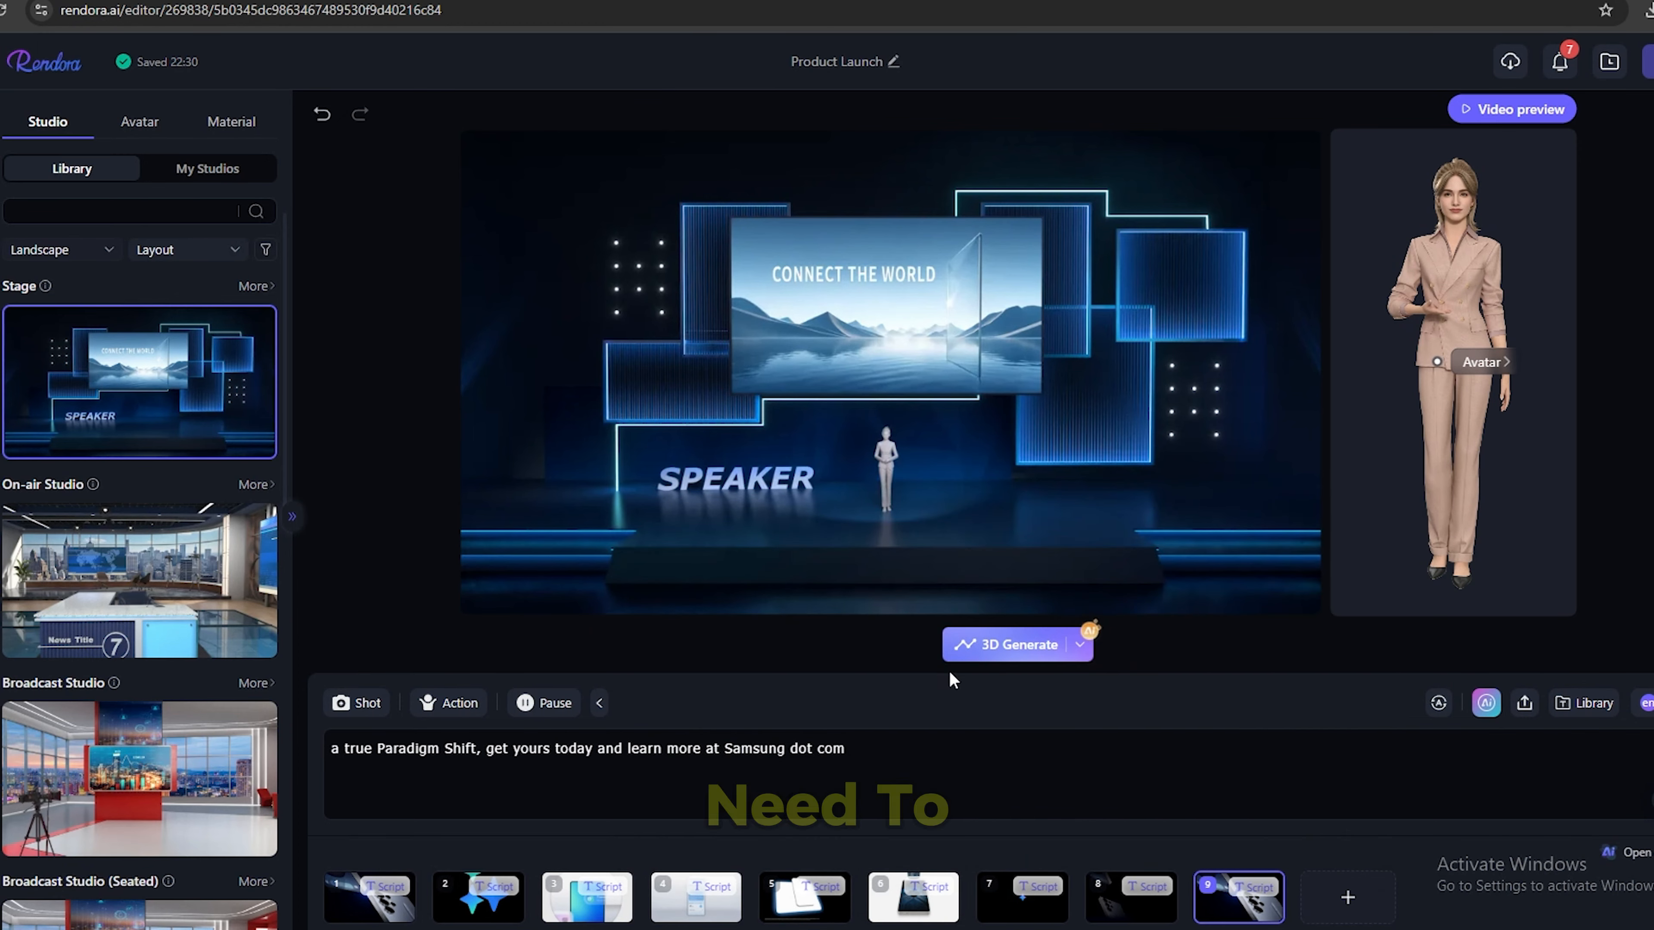
Generate the 3D video from the current studio, avatar, script and clips, and open the result in CamEdit.
{"action": "left_click", "coordinate": [1003, 645]}
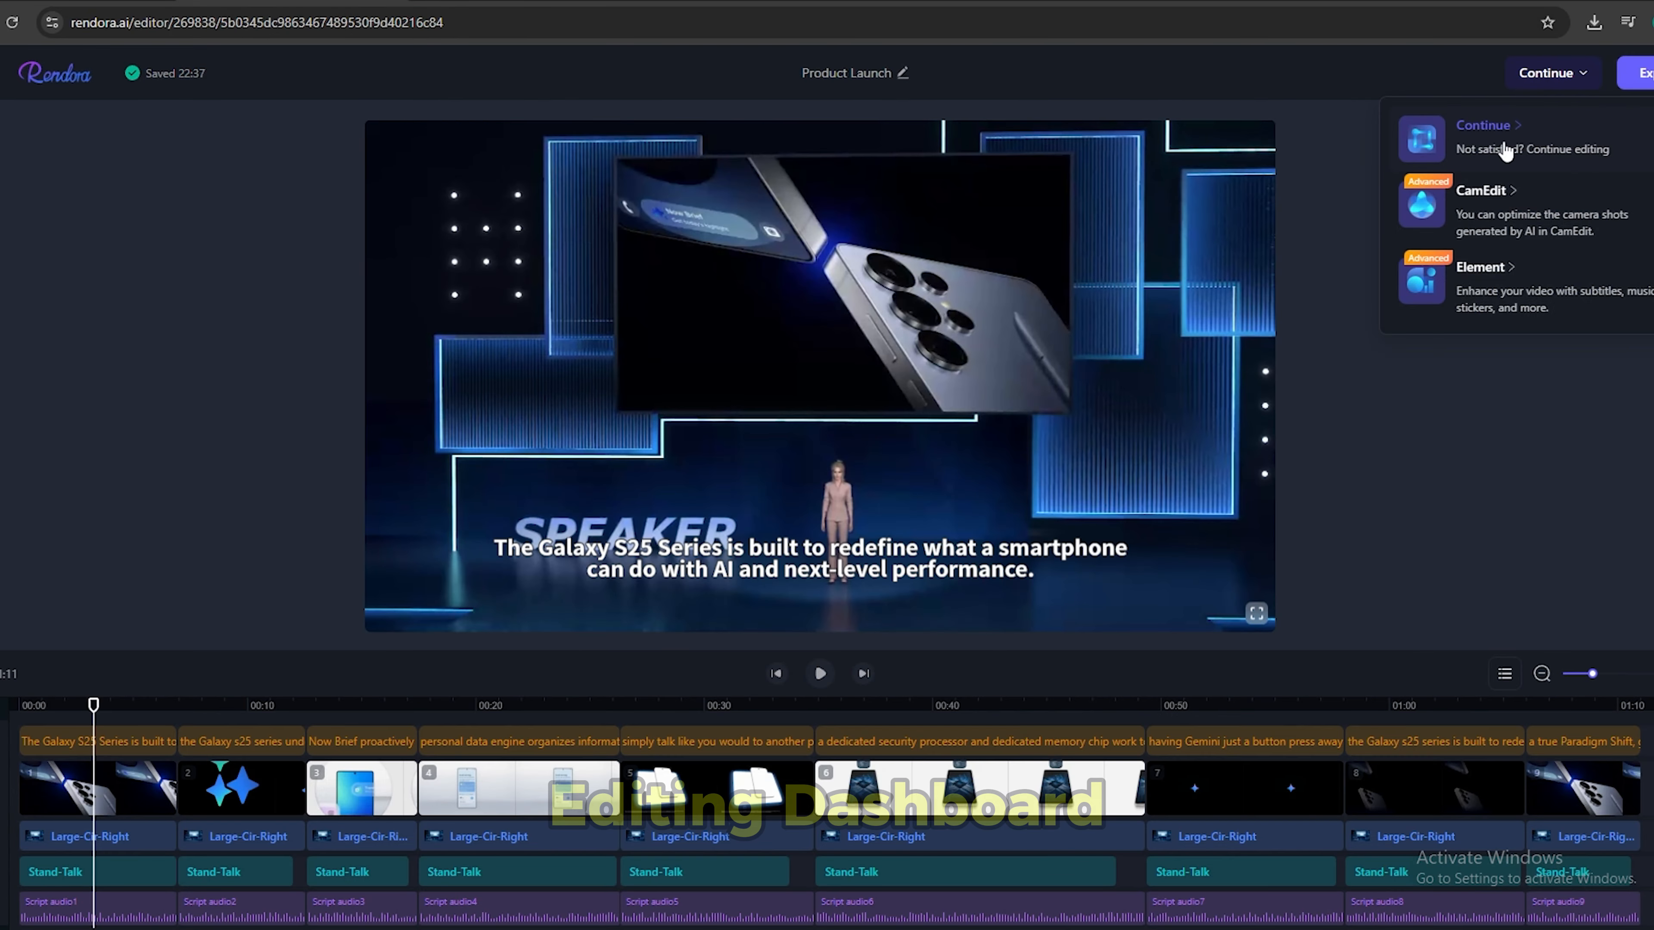
{"action": "left_click", "coordinate": [1514, 213]}
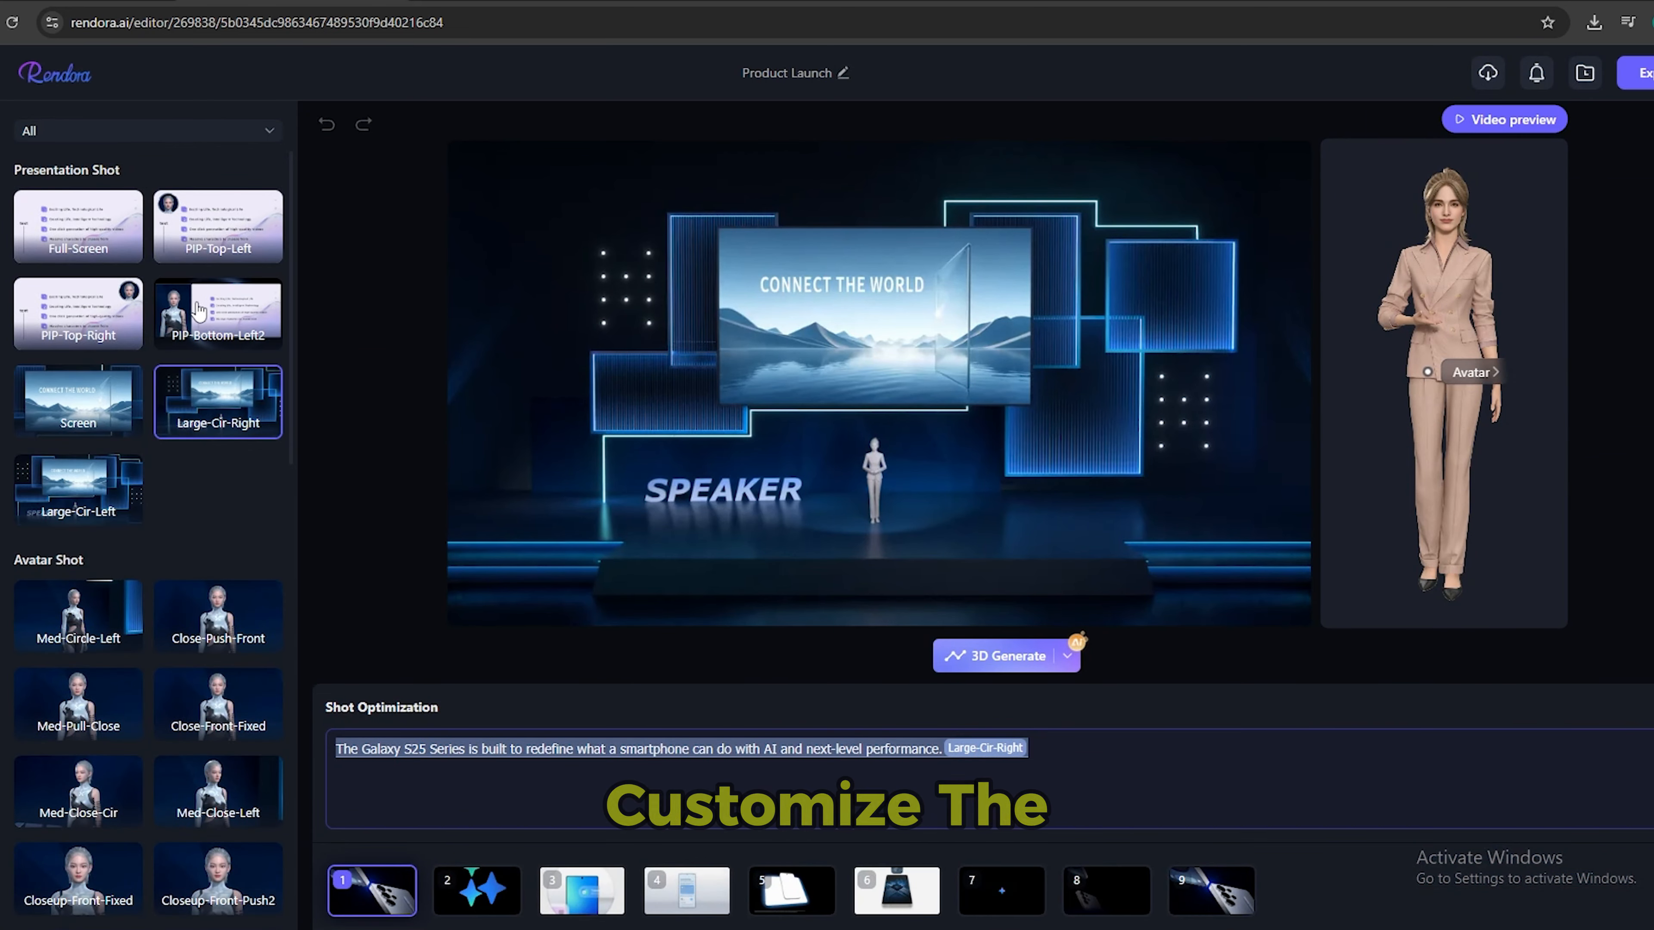
Look through the presentation and avatar camera shots available for the first clip's script.
{"action": "scroll", "coordinate": [180, 497], "scroll_direction": "down", "scroll_amount": 4}
{"action": "scroll", "coordinate": [181, 510], "scroll_direction": "down", "scroll_amount": 2}
{"action": "scroll", "coordinate": [180, 510], "scroll_direction": "down", "scroll_amount": 3}
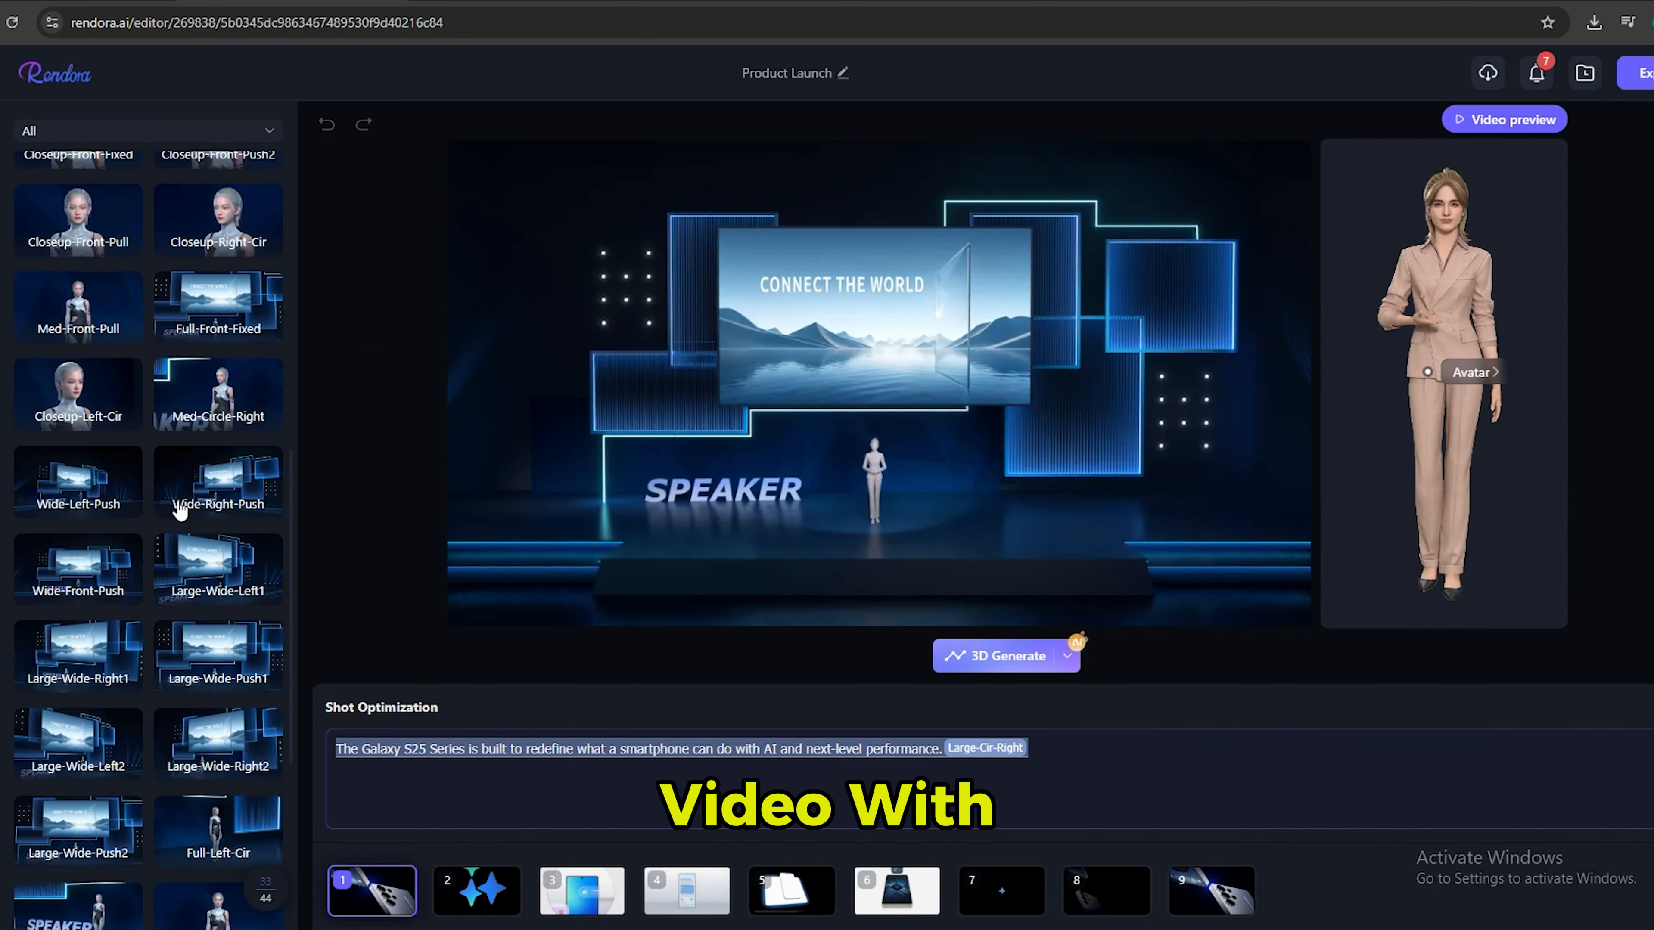
{"action": "scroll", "coordinate": [181, 511], "scroll_direction": "up", "scroll_amount": 4}
{"action": "scroll", "coordinate": [180, 509], "scroll_direction": "up", "scroll_amount": 4}
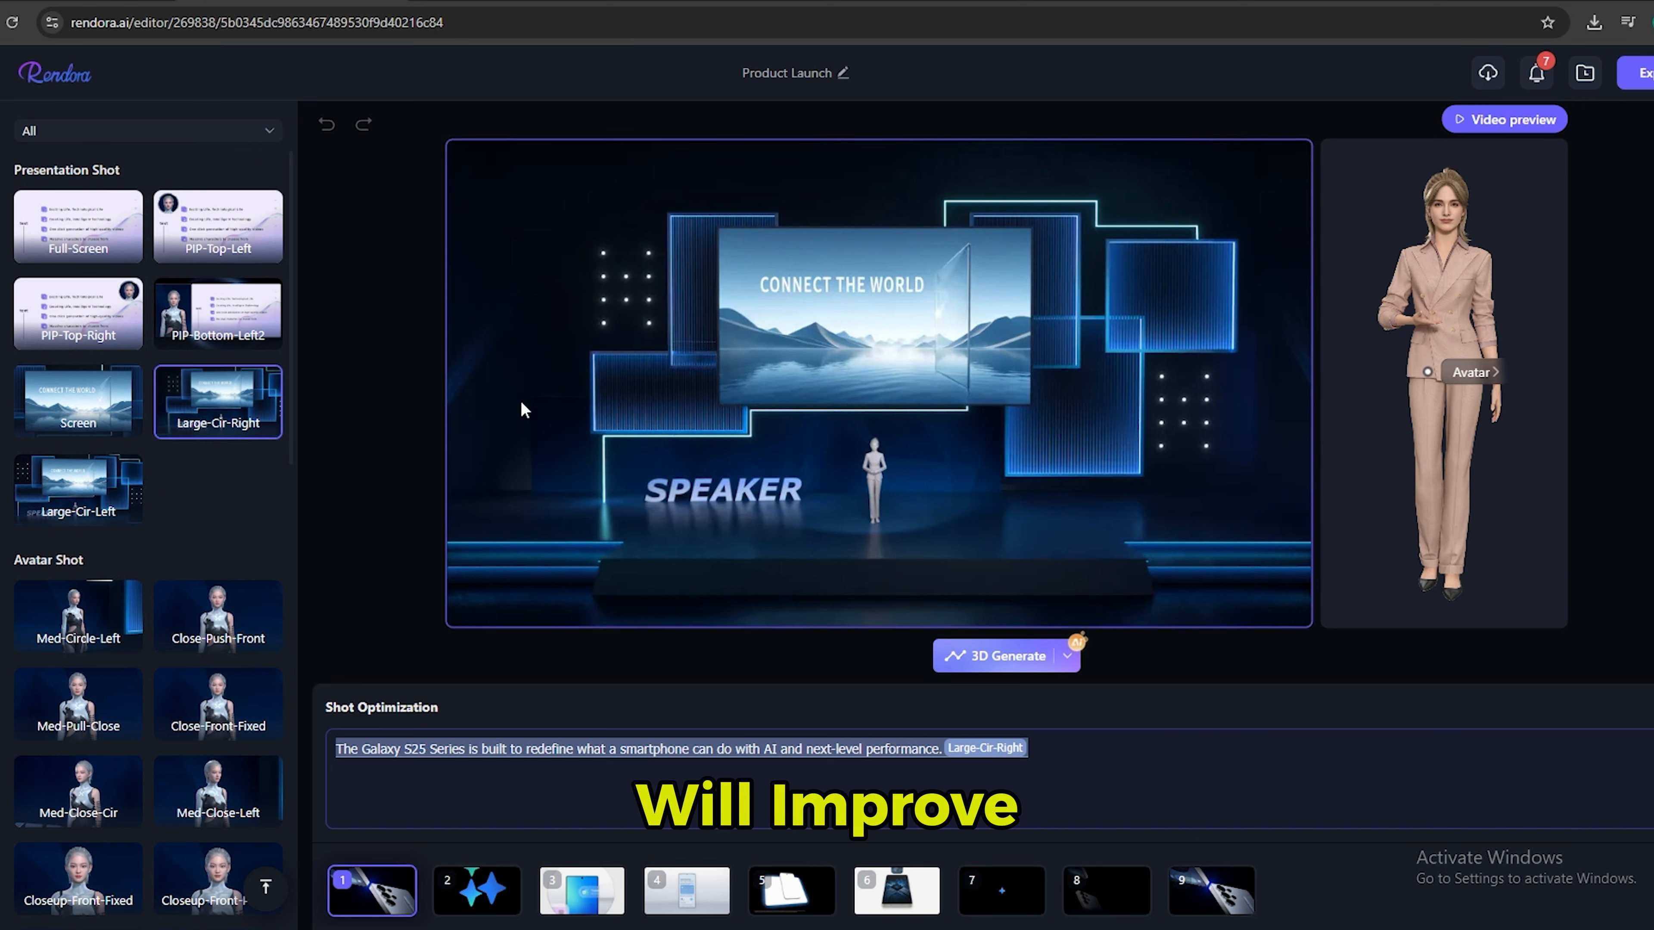
Open the Element editor and look through its library of background music and sound effects.
{"action": "left_click", "coordinate": [30, 456]}
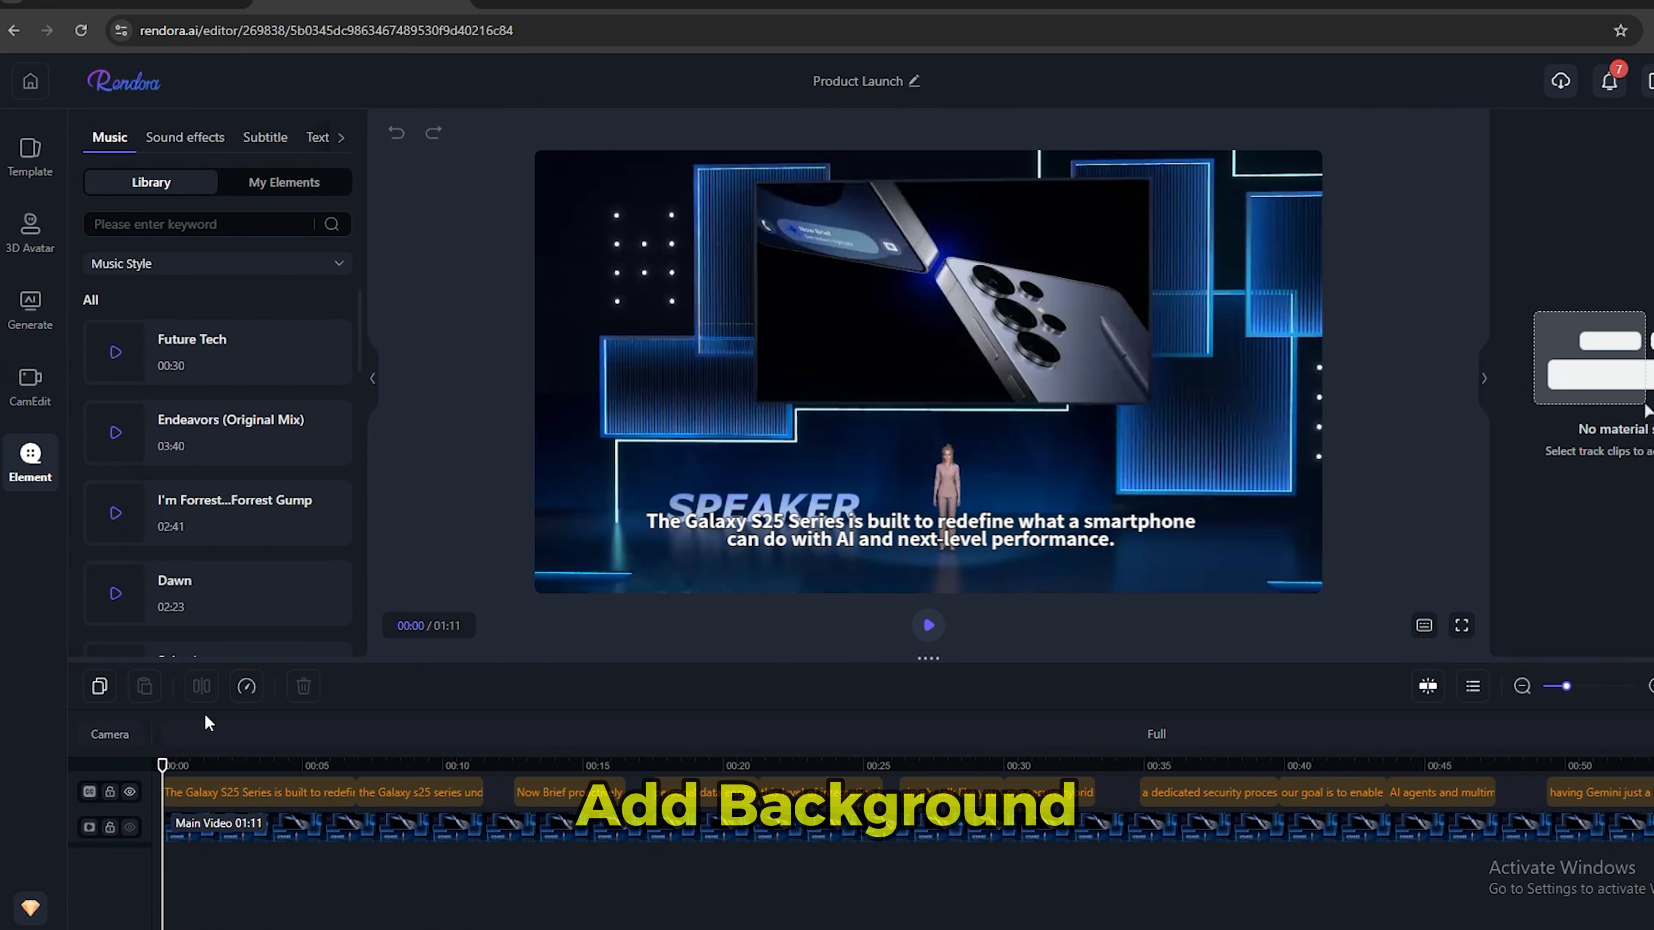
{"action": "left_click", "coordinate": [168, 147]}
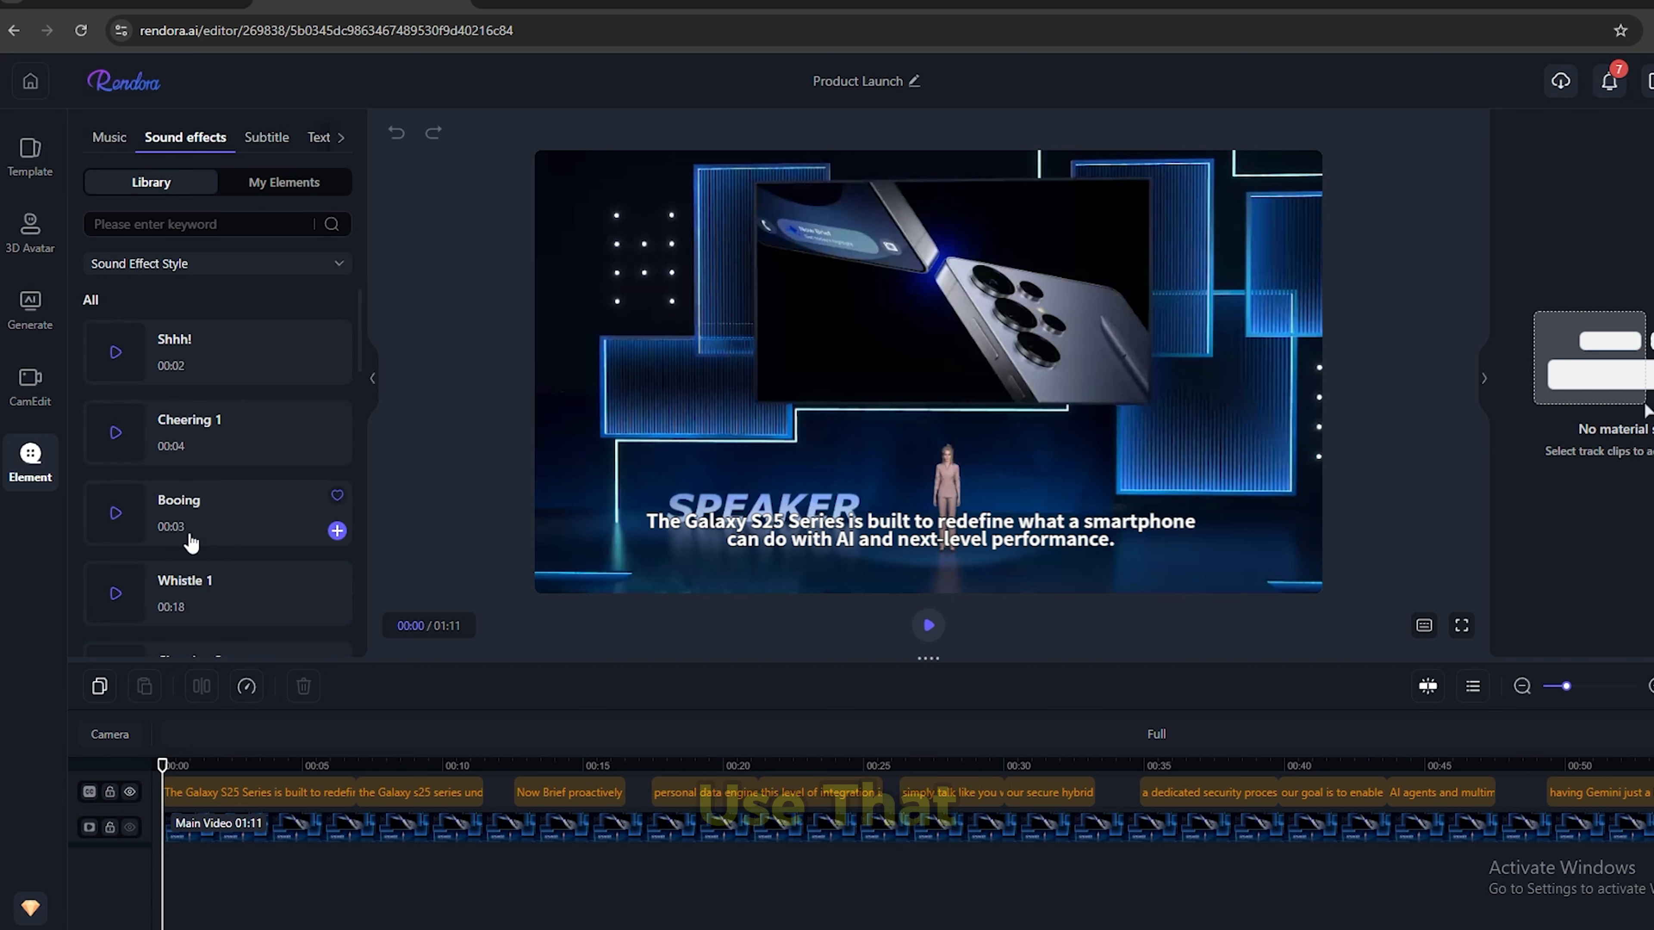
{"action": "left_click", "coordinate": [107, 141]}
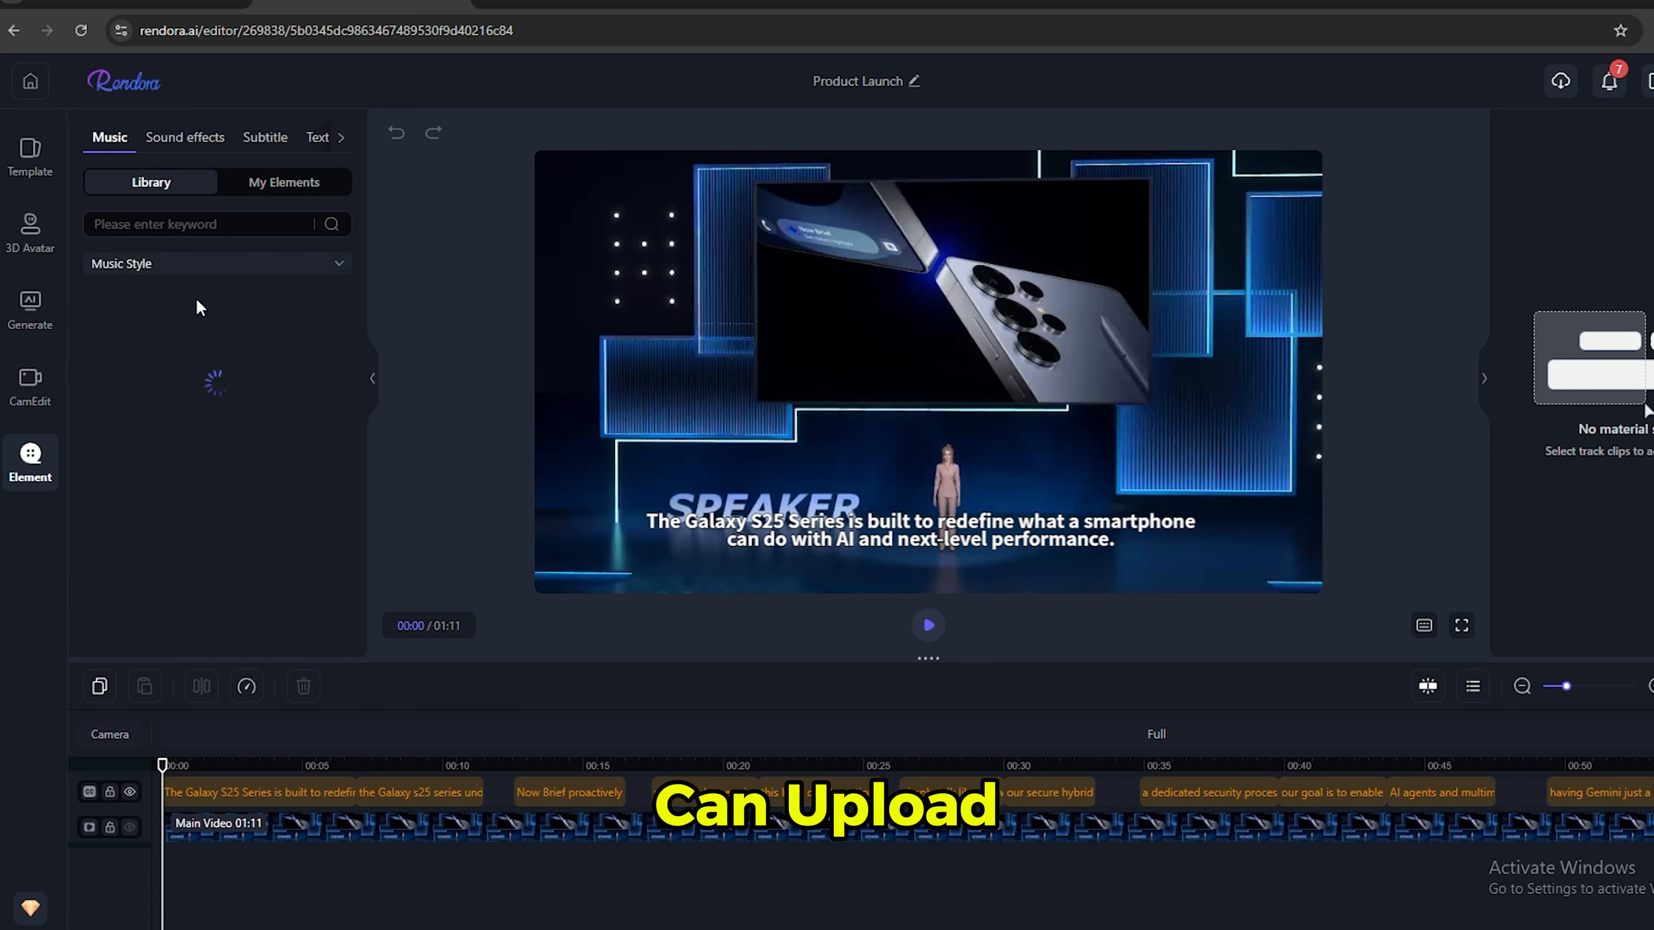
{"action": "scroll", "coordinate": [216, 514], "scroll_direction": "down", "scroll_amount": 3}
{"action": "scroll", "coordinate": [217, 520], "scroll_direction": "up", "scroll_amount": 3}
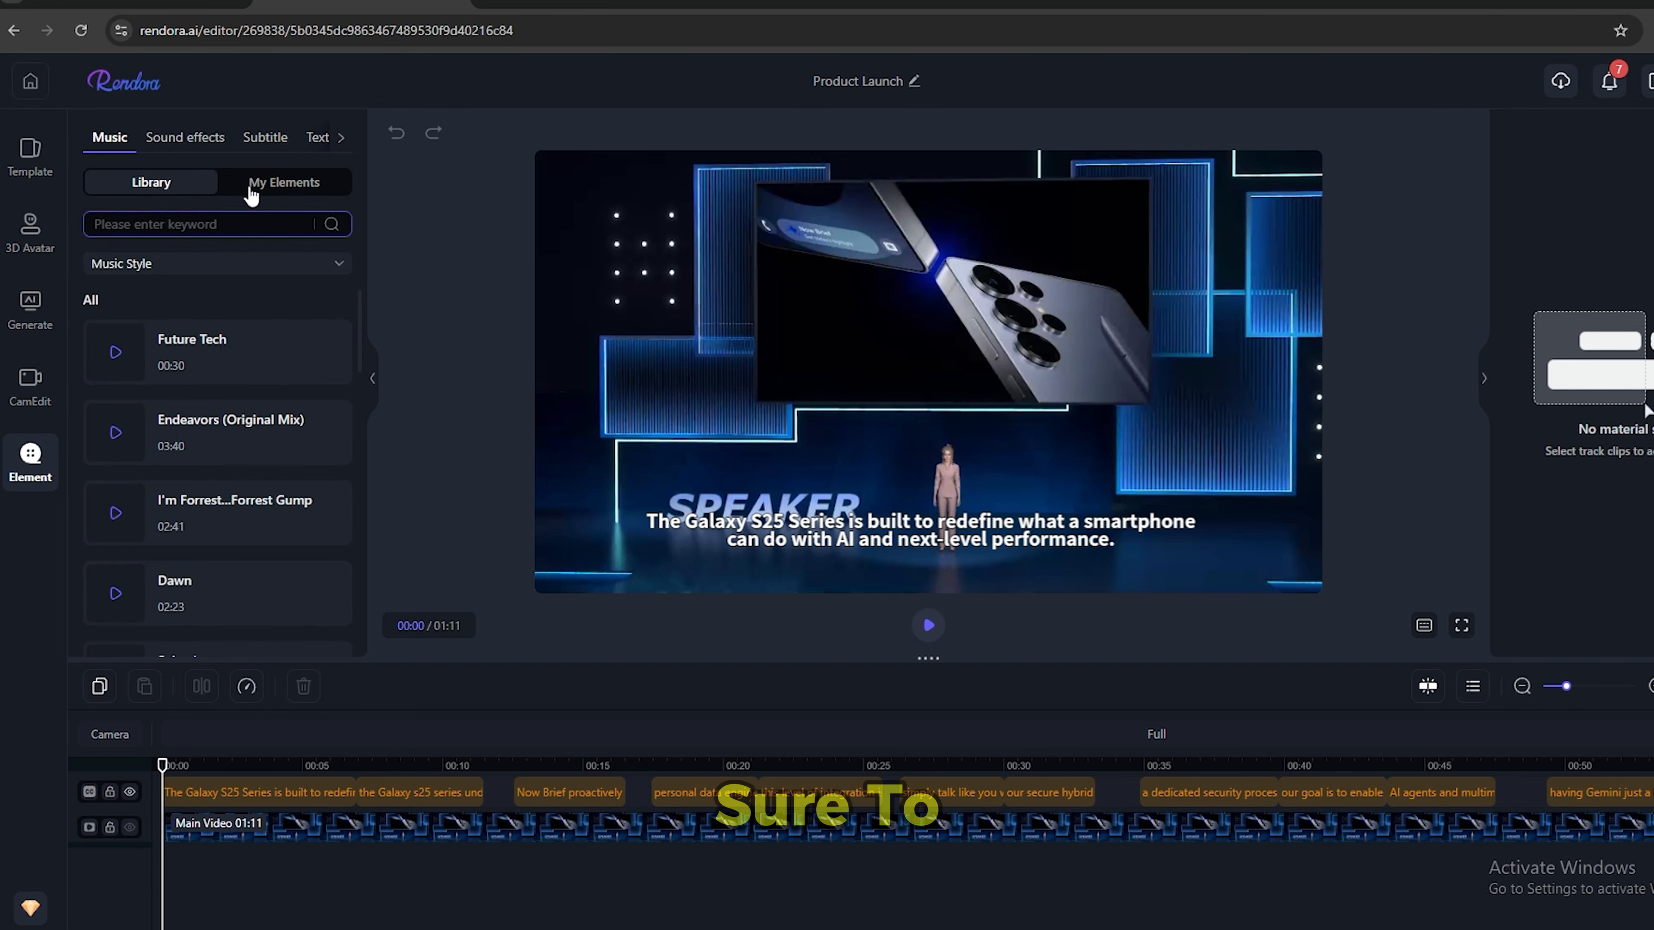
{"action": "mouse_move", "coordinate": [226, 349]}
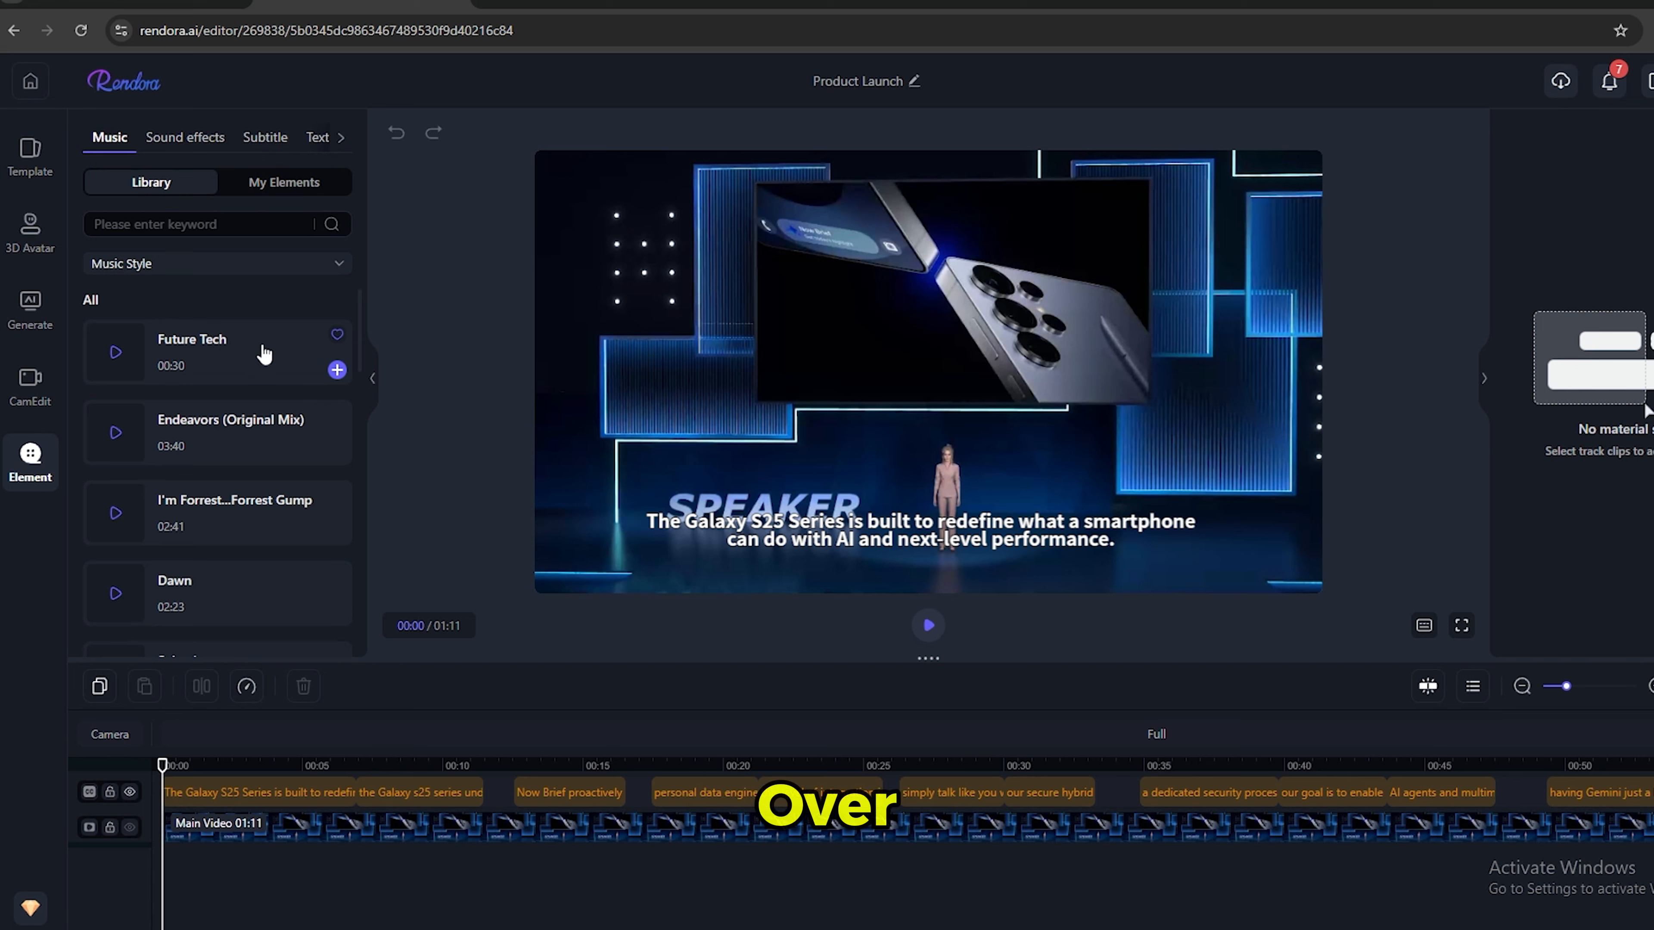
Look through the available subtitle text styles for the video.
{"action": "left_click", "coordinate": [263, 138]}
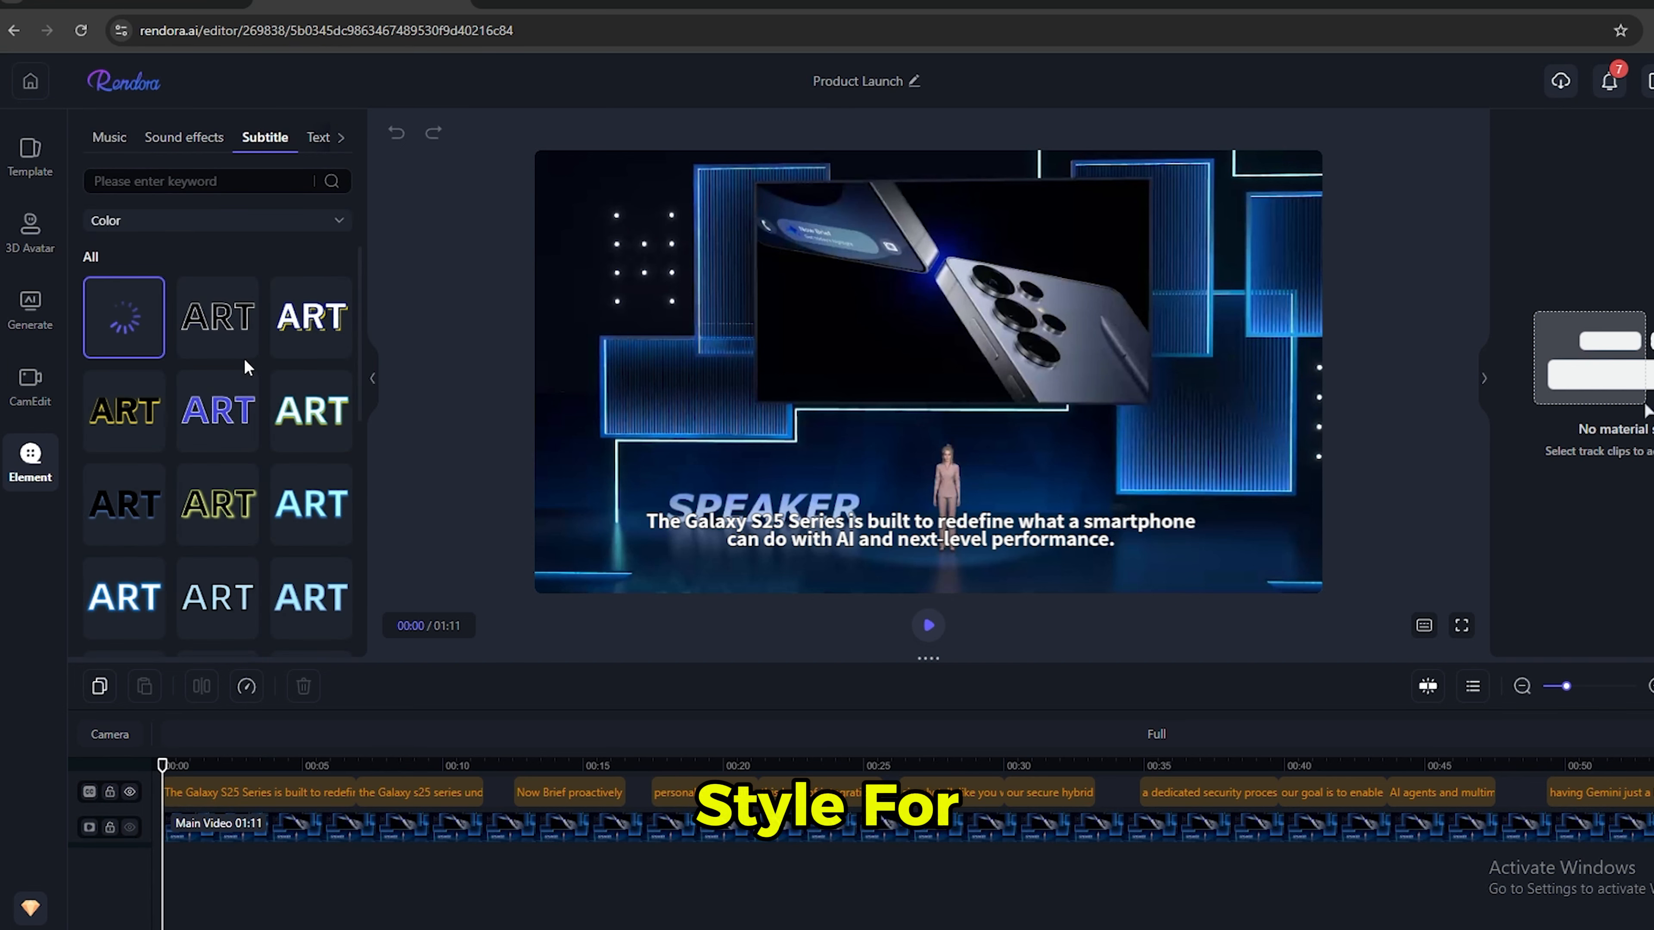
{"action": "scroll", "coordinate": [224, 527], "scroll_direction": "down", "scroll_amount": 2}
{"action": "mouse_move", "coordinate": [215, 520]}
{"action": "scroll", "coordinate": [214, 520], "scroll_direction": "down", "scroll_amount": 3}
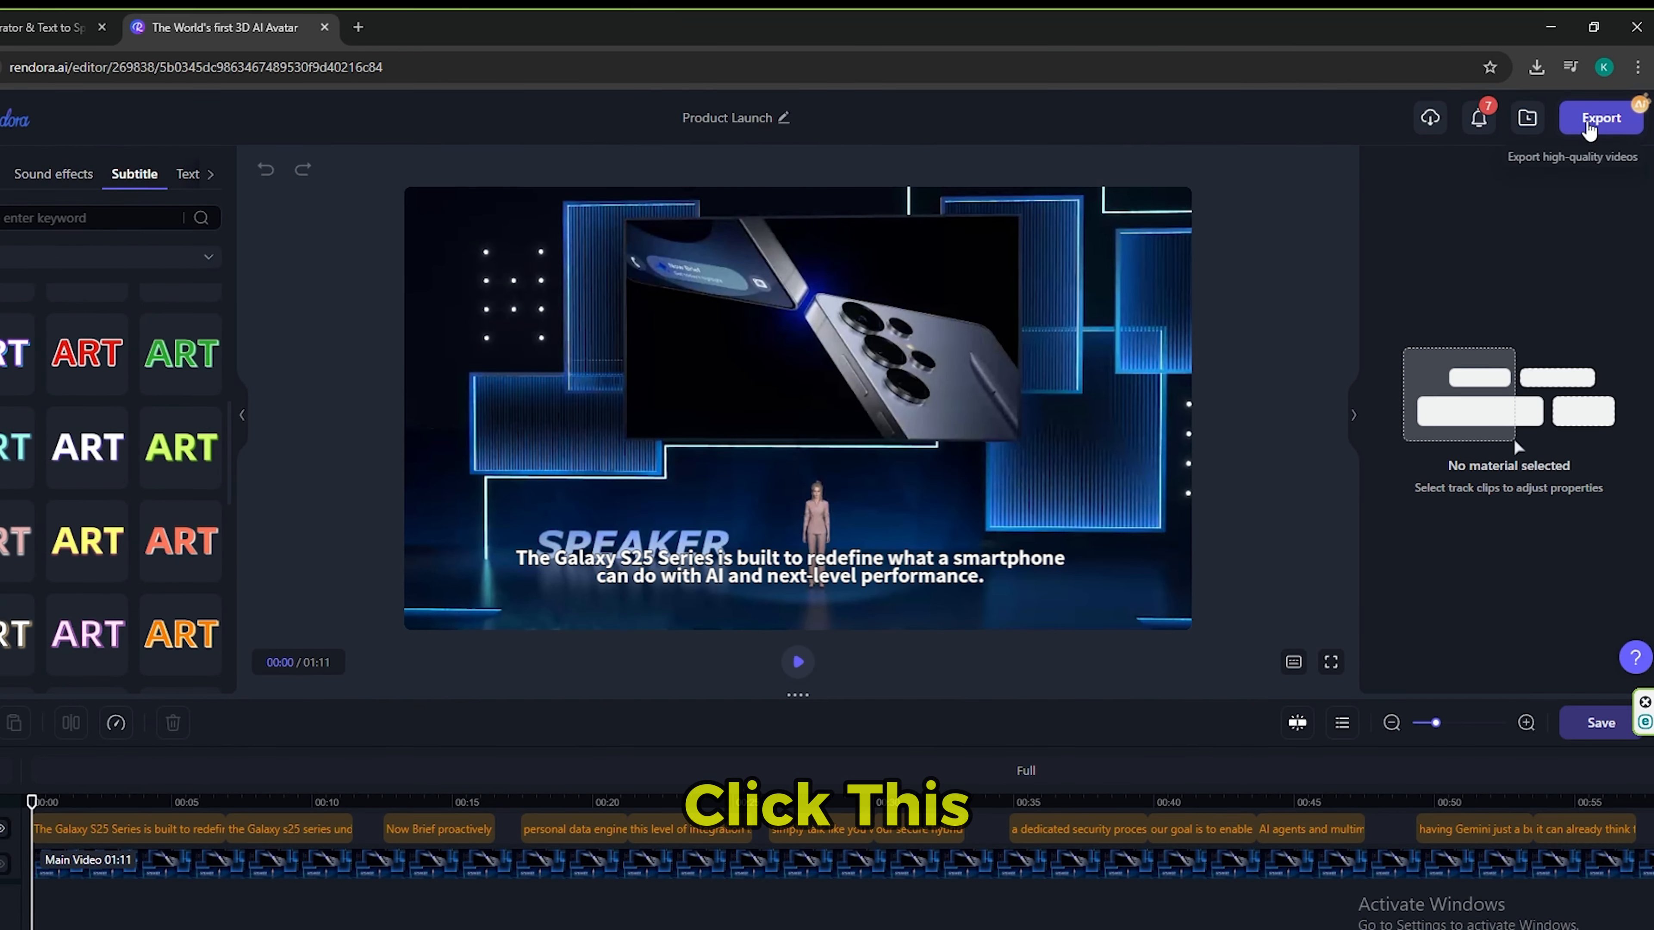
Open the export settings for the Product Launch video.
{"action": "left_click", "coordinate": [1588, 124]}
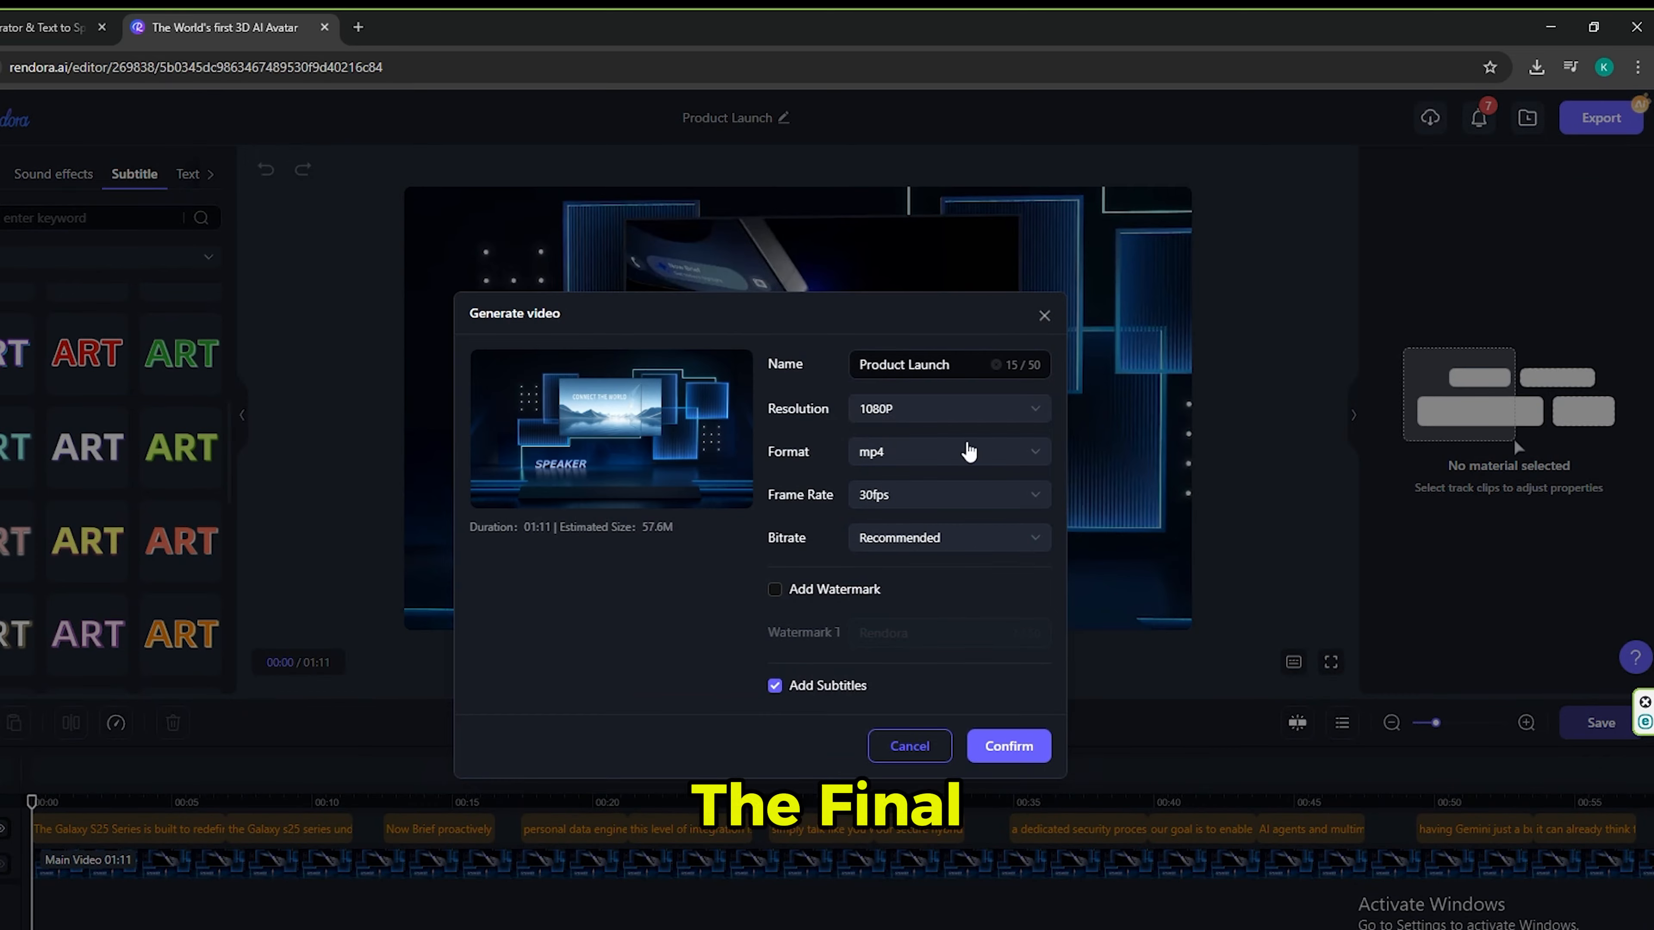